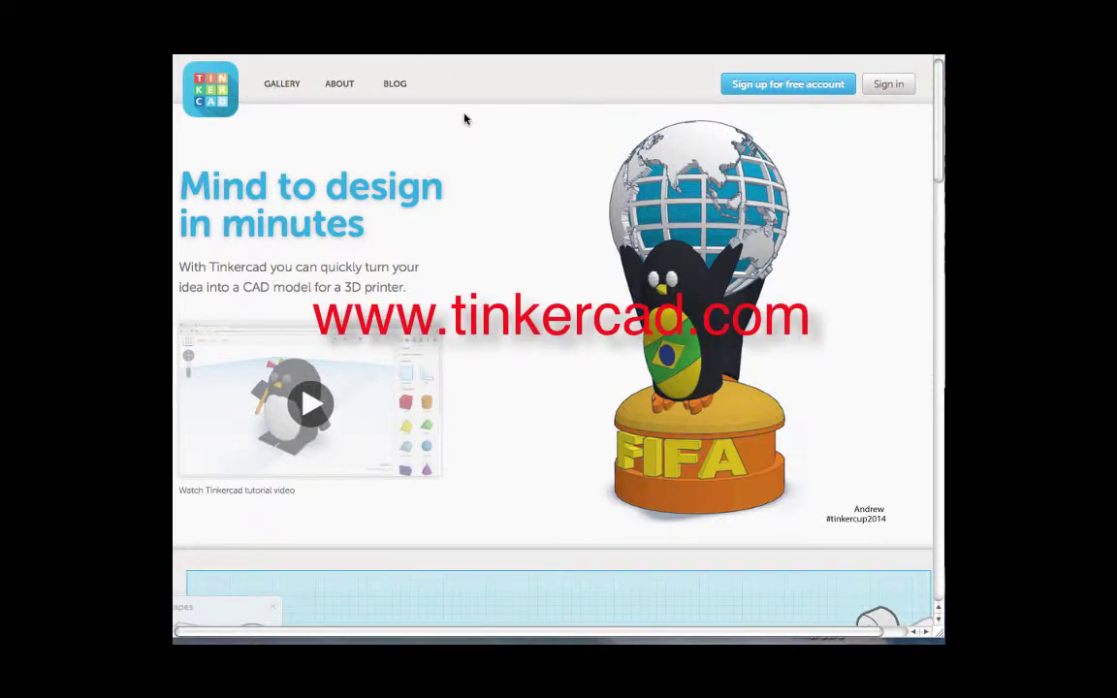
# - Sign in to the account and create a new design
pyautogui.click(894, 87)
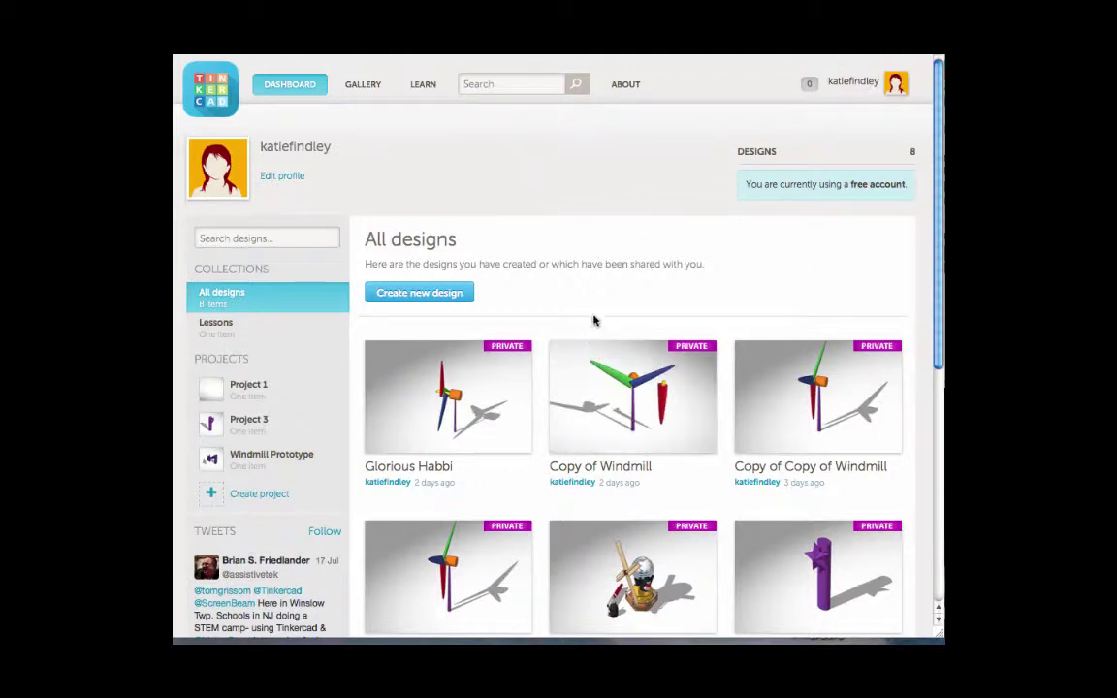
pyautogui.click(408, 303)
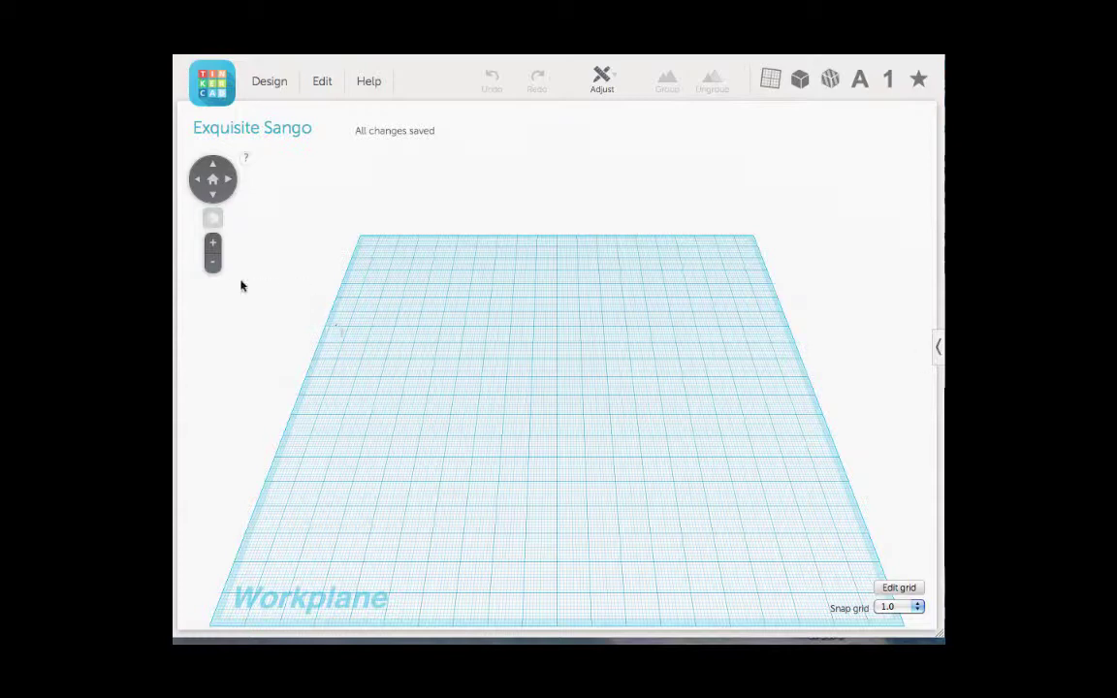
# - Place a geometric Paraboloid near the centre of the workplane as the windmill's base
pyautogui.click(214, 267)
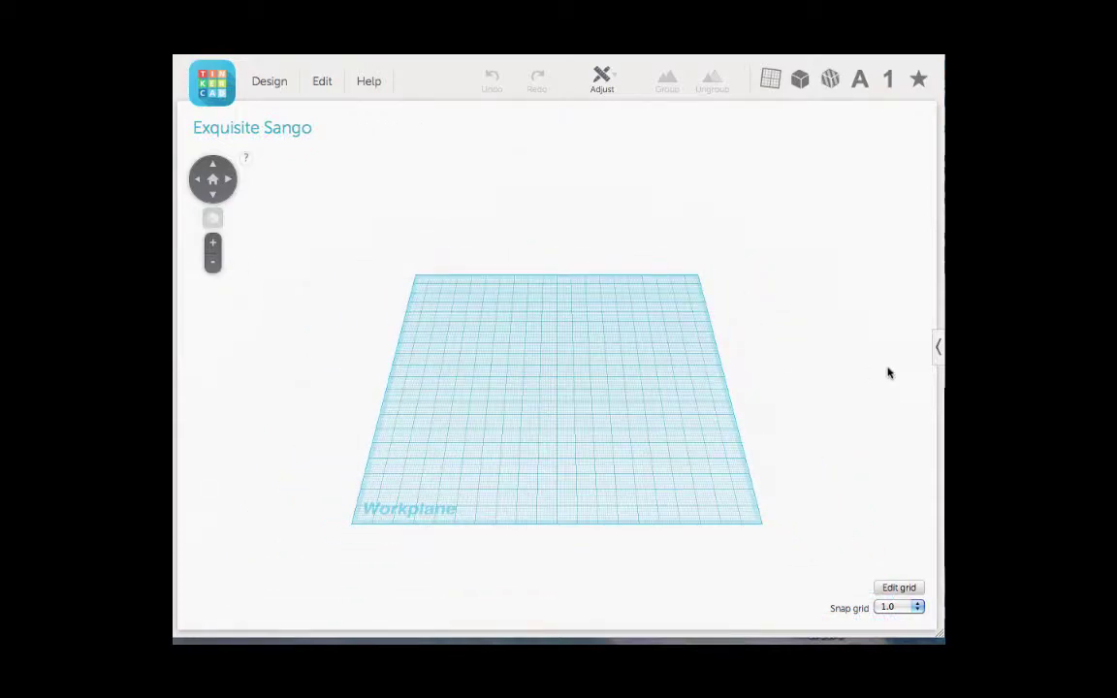
pyautogui.click(938, 347)
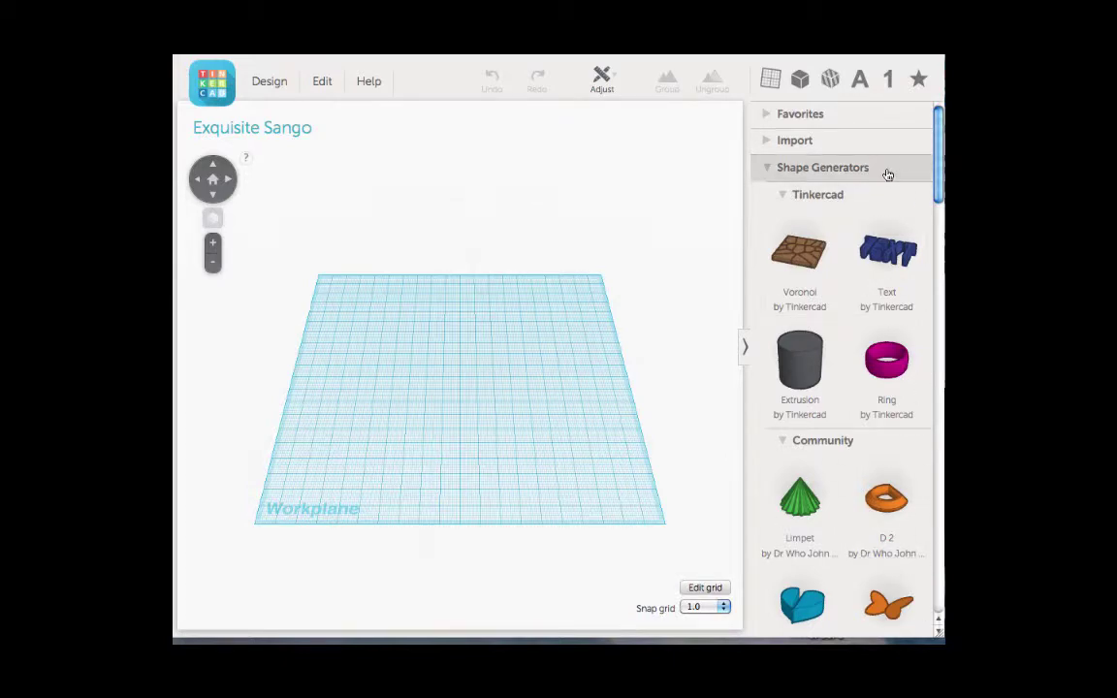
pyautogui.moveTo(938, 163); pyautogui.dragTo(938, 393)
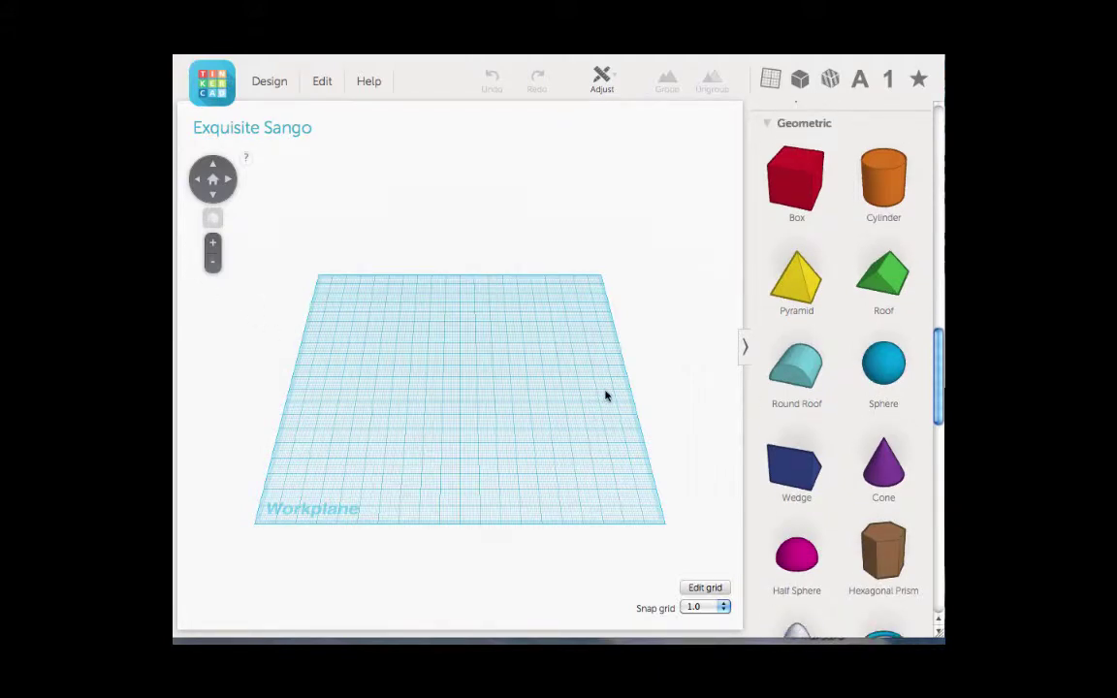
pyautogui.moveTo(939, 341); pyautogui.dragTo(940, 388)
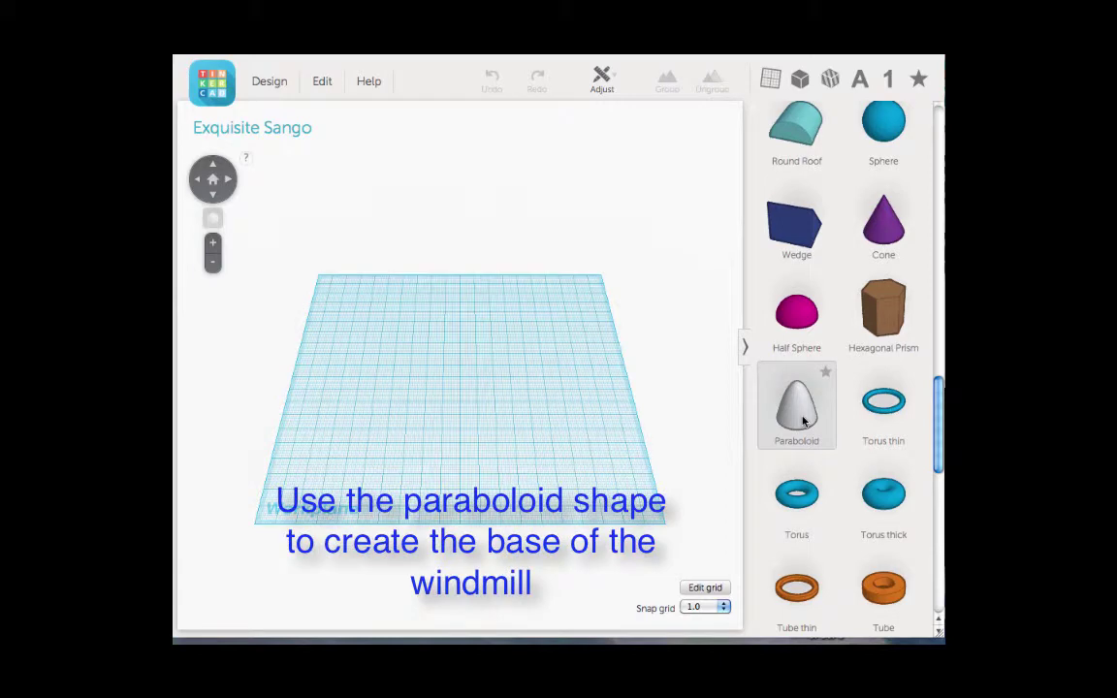
pyautogui.moveTo(804, 420); pyautogui.dragTo(464, 383)
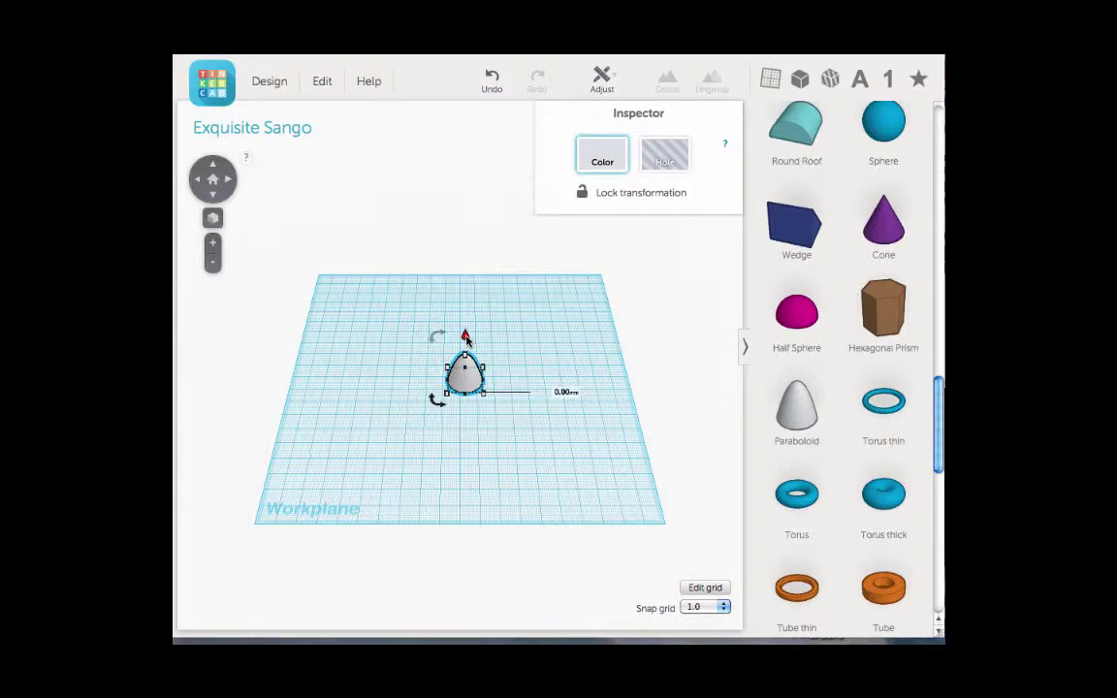
# - Lift the paraboloid slightly and stretch its height to form a tall tower near the workplane's centre
pyautogui.moveTo(466, 337)
pyautogui.mouseDown()
pyautogui.moveTo(464, 257)
pyautogui.moveTo(464, 346)
pyautogui.mouseUp()
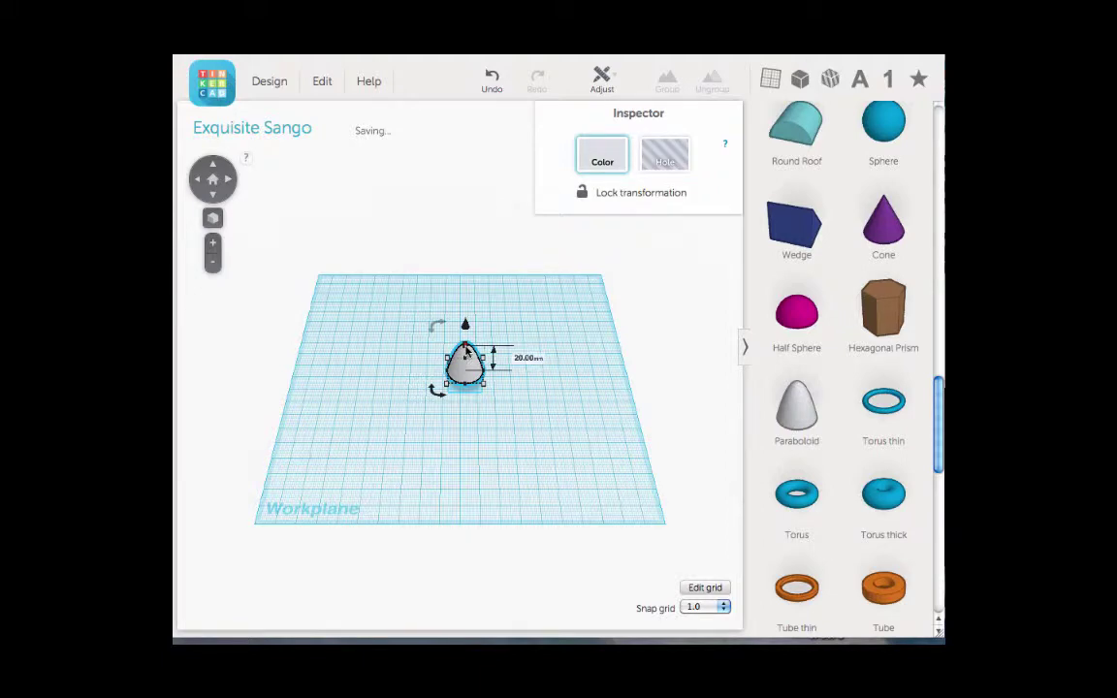
pyautogui.moveTo(465, 349); pyautogui.dragTo(466, 194)
pyautogui.moveTo(476, 300); pyautogui.dragTo(480, 319)
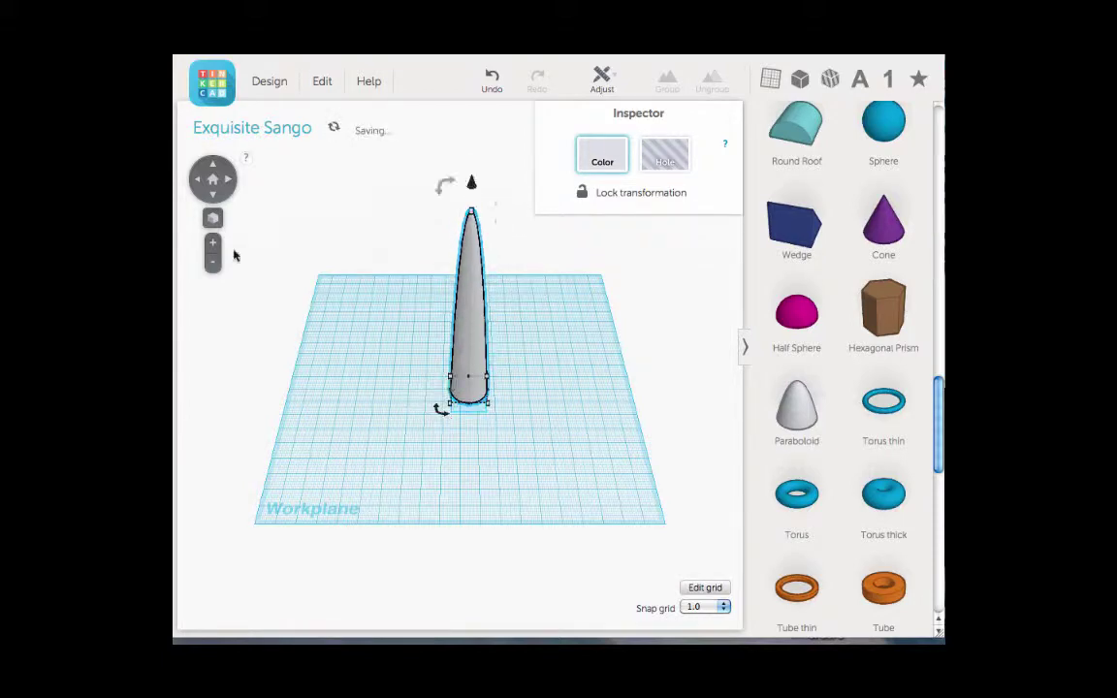
# - Lower the floating tower down onto the workplane, checking its base from a level side view
pyautogui.click(214, 169)
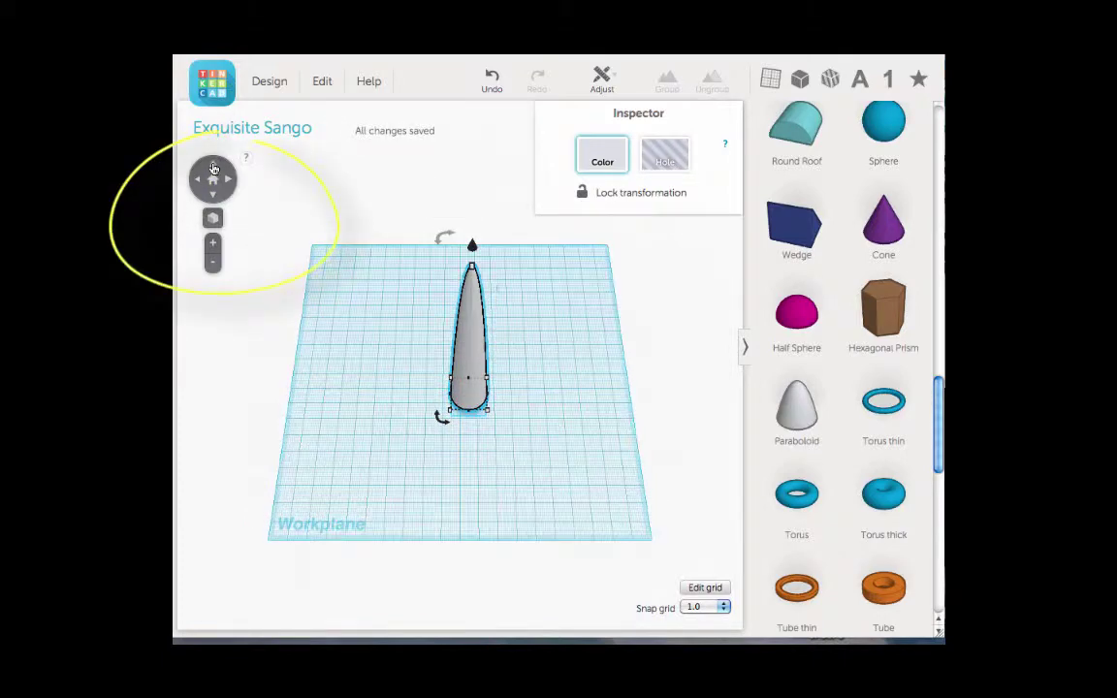
pyautogui.click(214, 195)
pyautogui.click(213, 197)
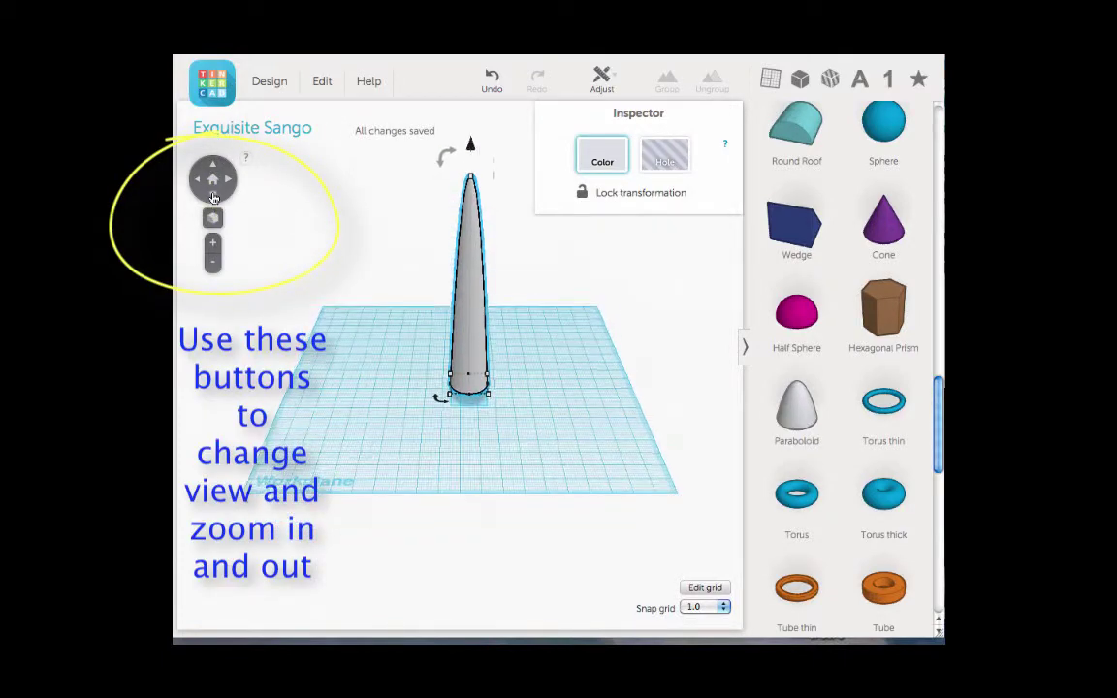
pyautogui.click(214, 197)
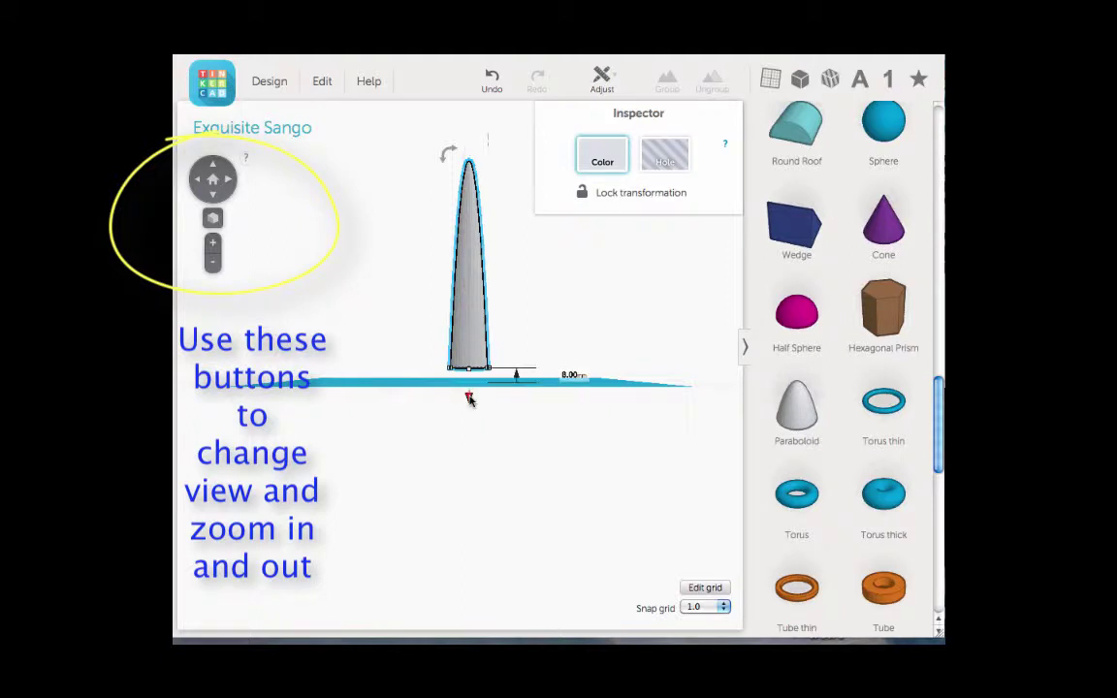
pyautogui.moveTo(469, 406); pyautogui.dragTo(469, 410)
# - Examine the tower's position and shape on the workplane from several sides and heights
pyautogui.click(229, 180)
pyautogui.click(229, 180)
pyautogui.click(212, 170)
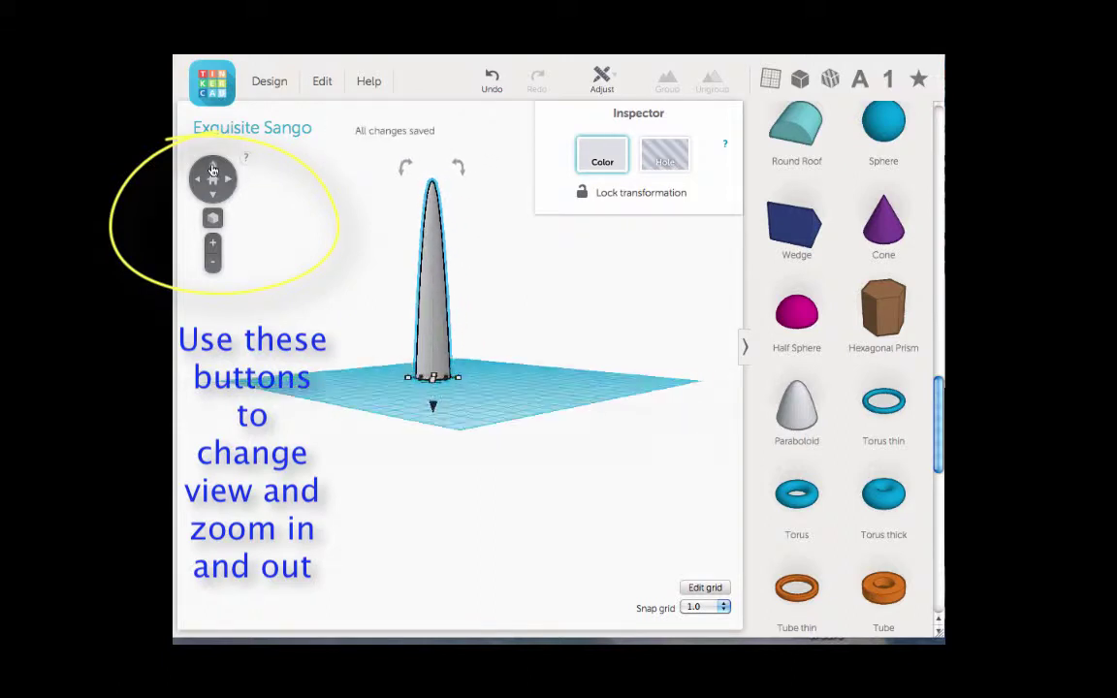
pyautogui.click(200, 182)
pyautogui.click(200, 182)
pyautogui.click(201, 182)
pyautogui.click(201, 182)
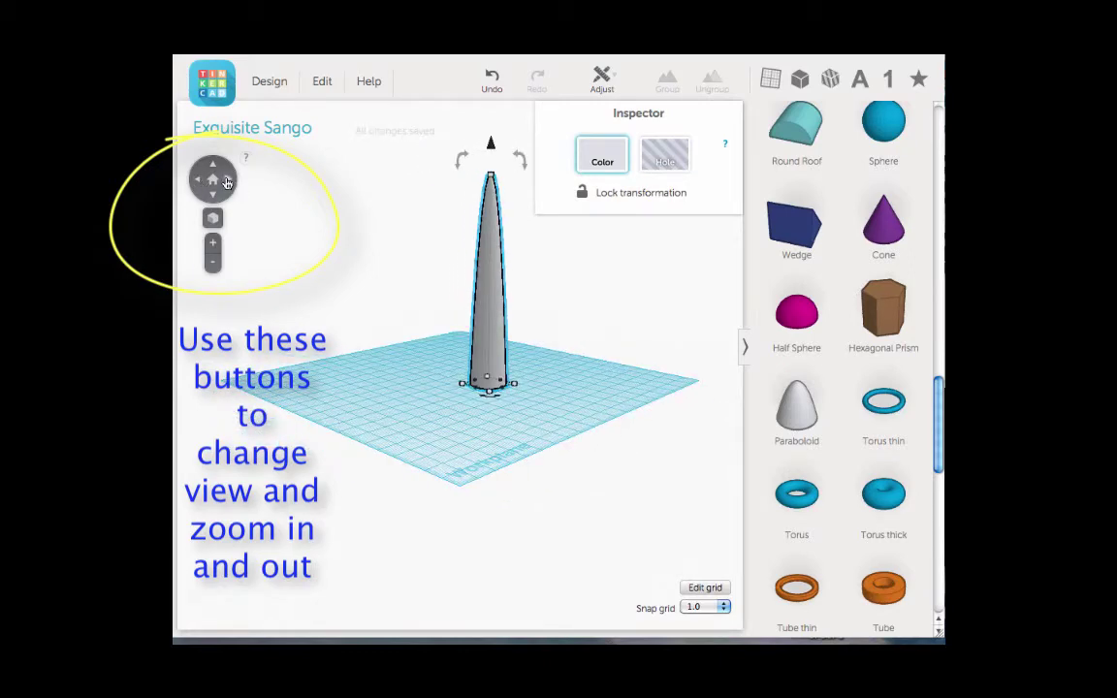
pyautogui.click(227, 182)
pyautogui.click(227, 182)
pyautogui.click(227, 182)
pyautogui.click(227, 182)
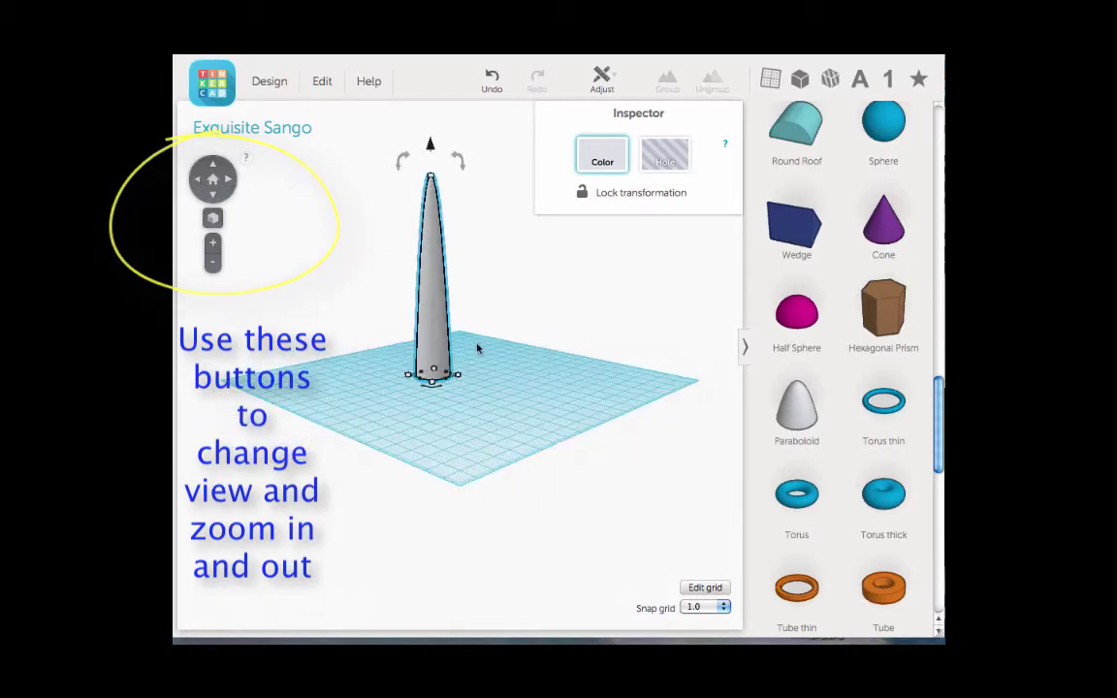
# - Shrink the paraboloid's base to 12 by 4 mm, and slim the 12 mm side to roughly half
pyautogui.click(416, 379)
pyautogui.click(418, 378)
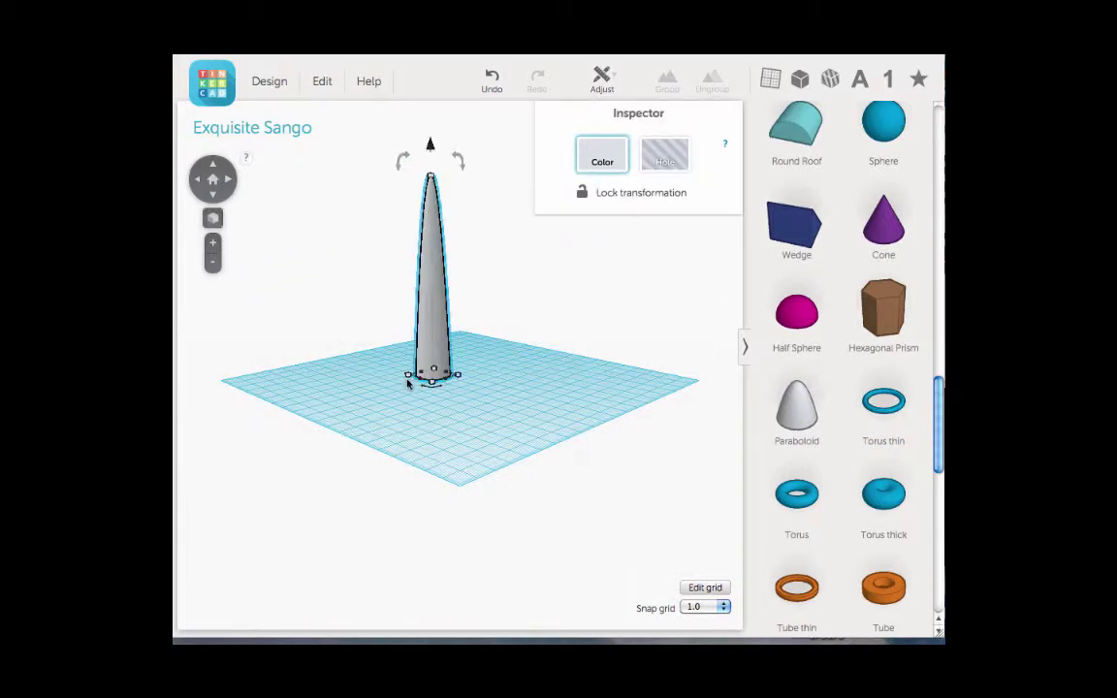
pyautogui.moveTo(419, 378); pyautogui.dragTo(437, 376)
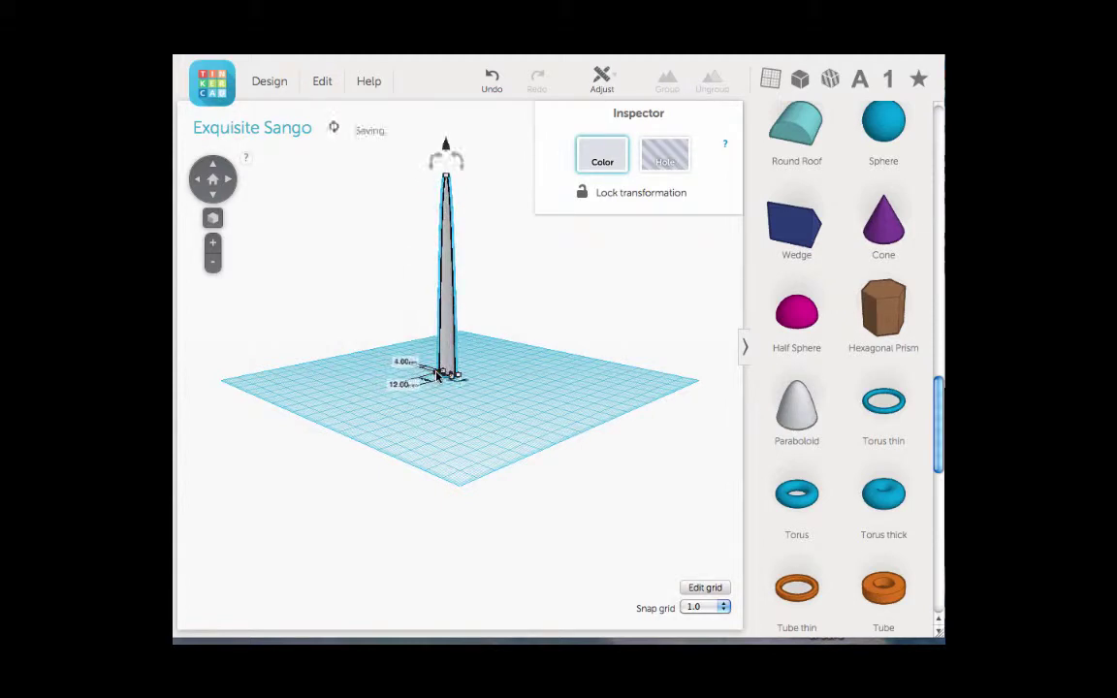
pyautogui.moveTo(231, 184); pyautogui.dragTo(231, 184)
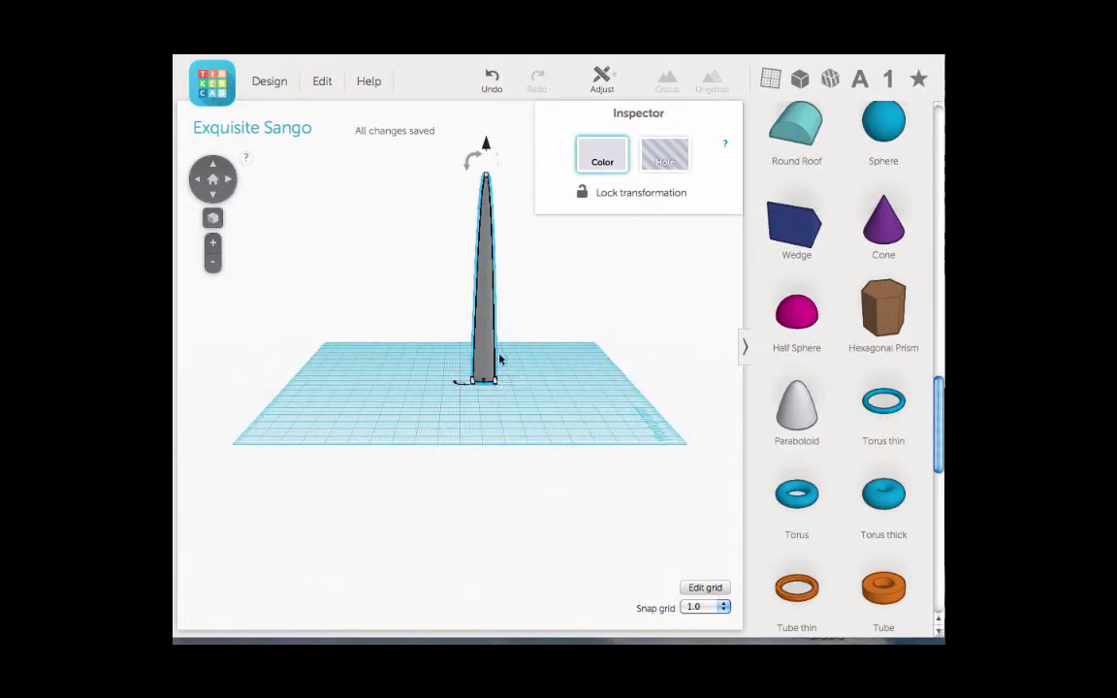
pyautogui.moveTo(474, 384)
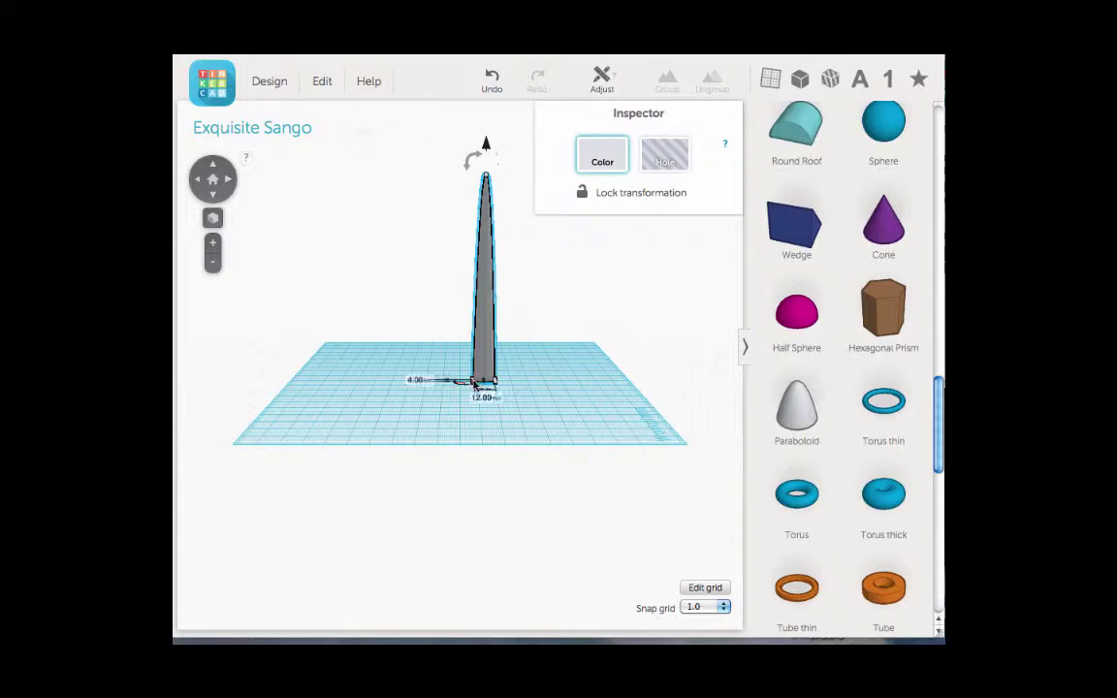
pyautogui.moveTo(474, 384); pyautogui.dragTo(488, 386)
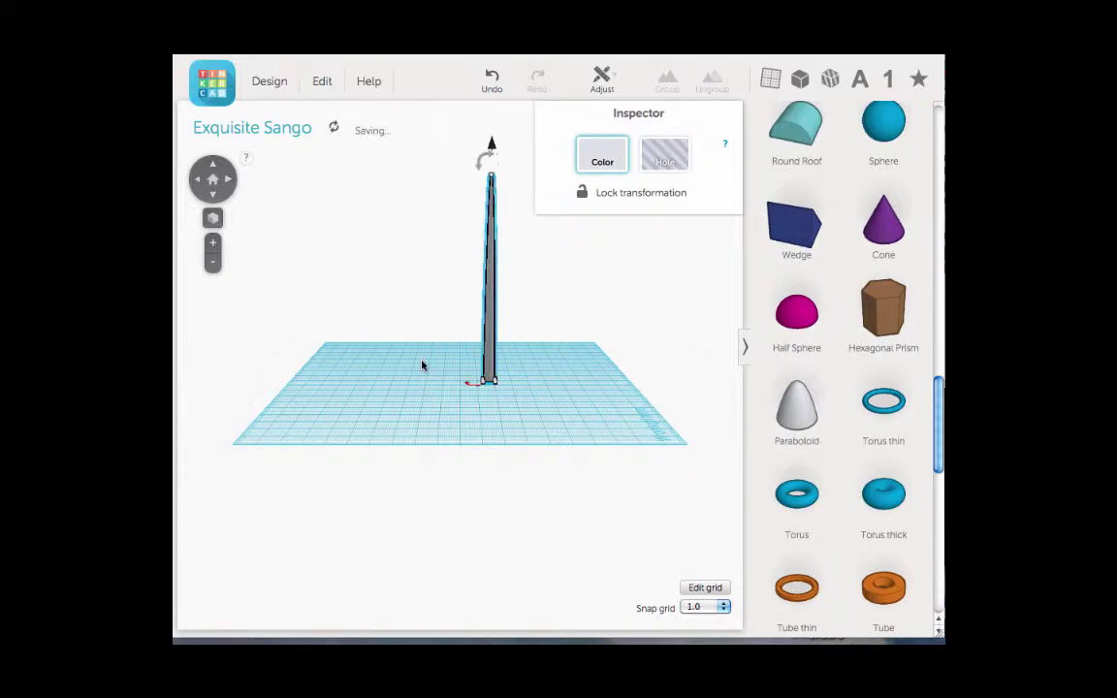
# - Check the slimmed tower from the front and from above, and deselect it
pyautogui.click(230, 180)
pyautogui.click(229, 181)
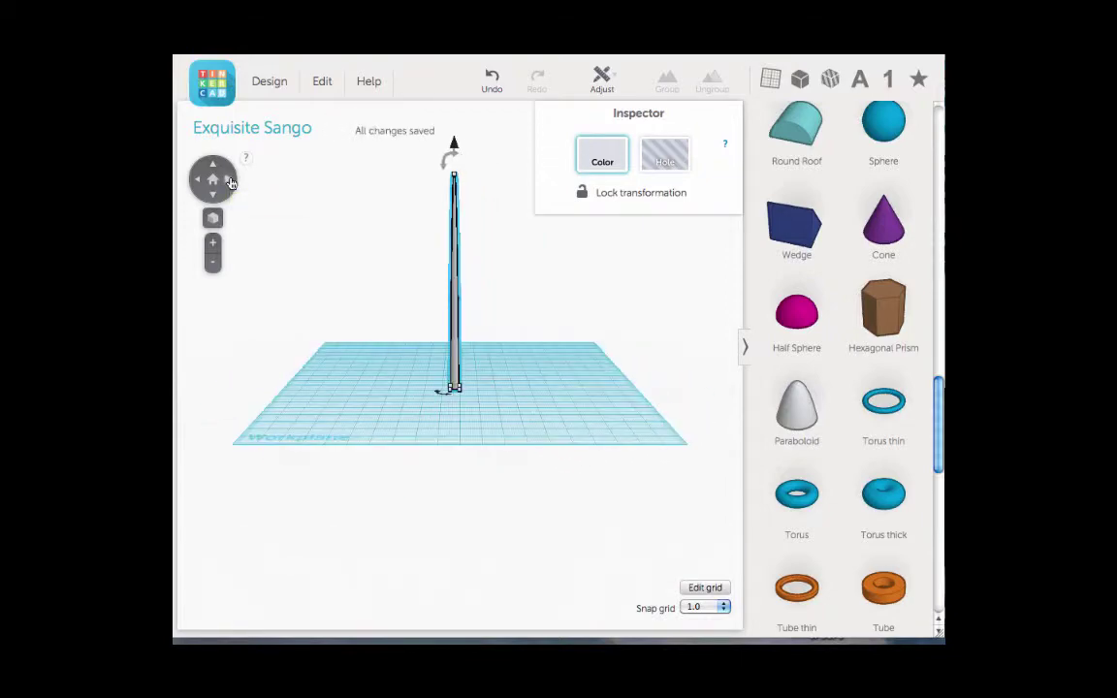
pyautogui.click(213, 167)
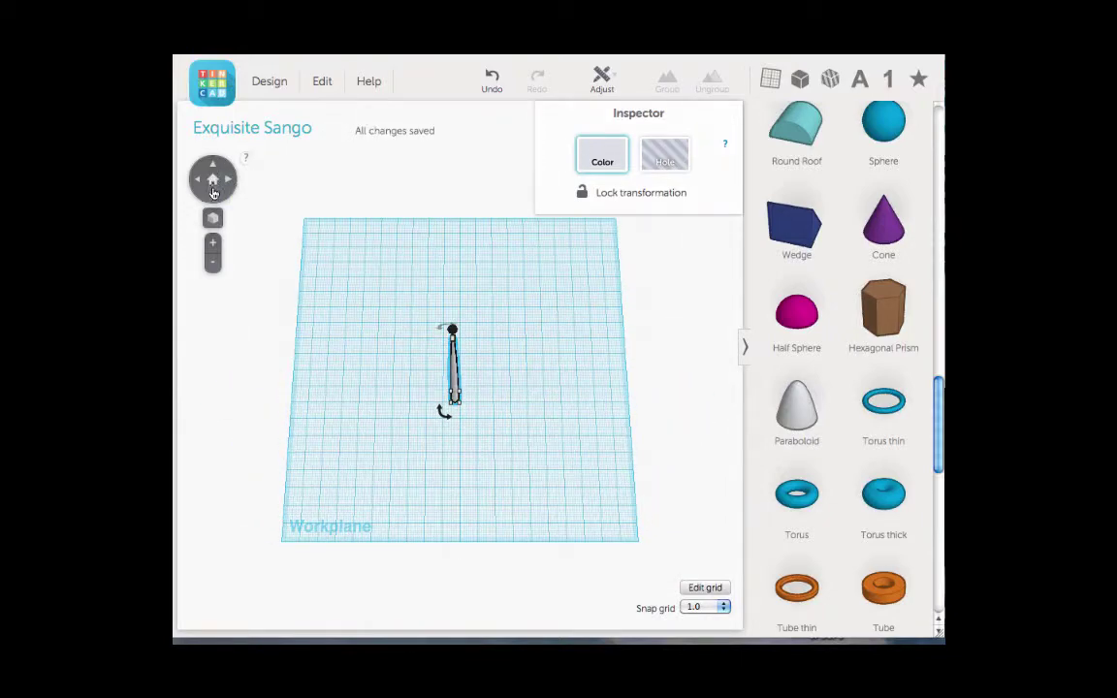
pyautogui.click(213, 195)
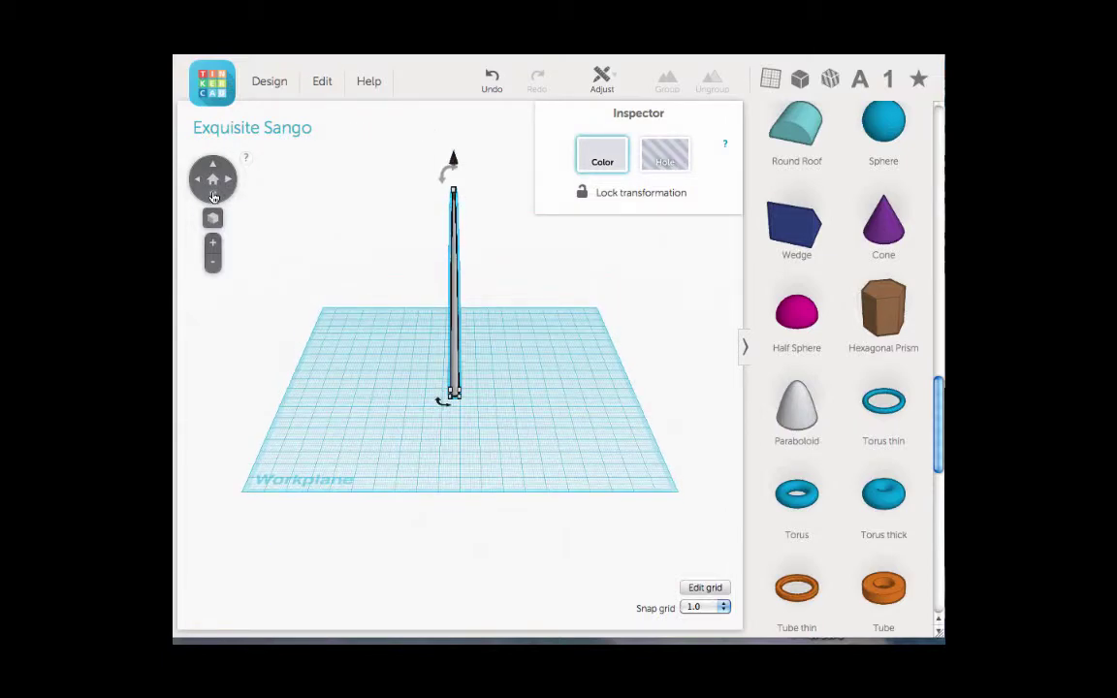
pyautogui.click(214, 167)
pyautogui.click(213, 195)
pyautogui.click(265, 272)
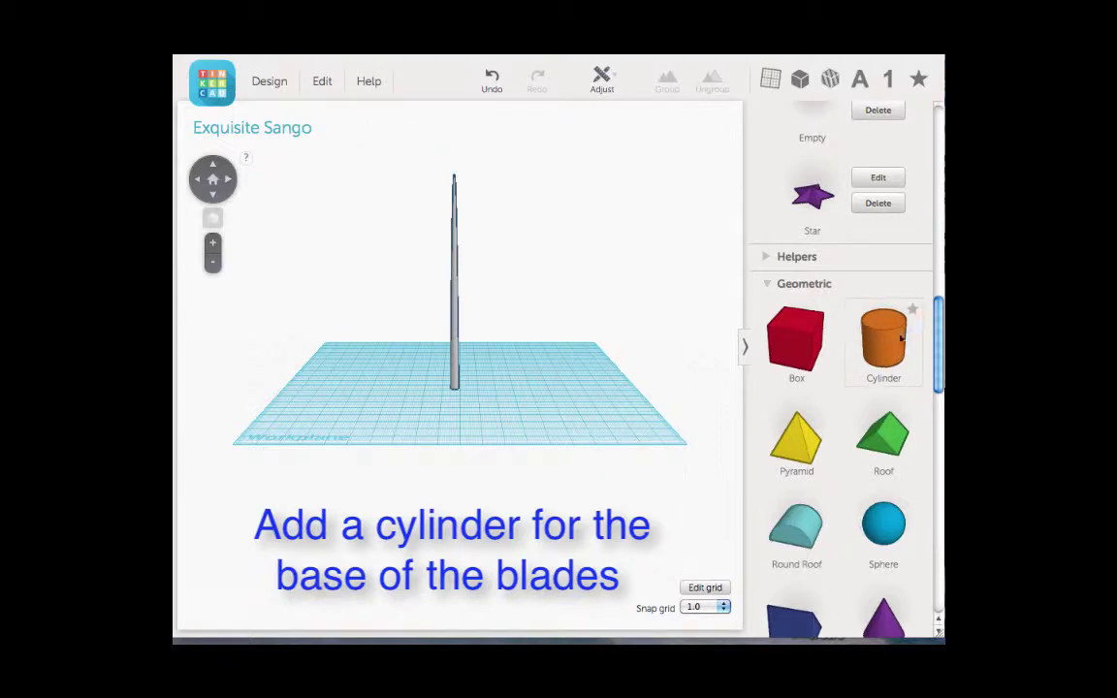
# - Place a cylinder beside the tower for the base of the blades and rotate it 90° onto its side
pyautogui.moveTo(884, 354); pyautogui.dragTo(529, 387)
pyautogui.click(228, 179)
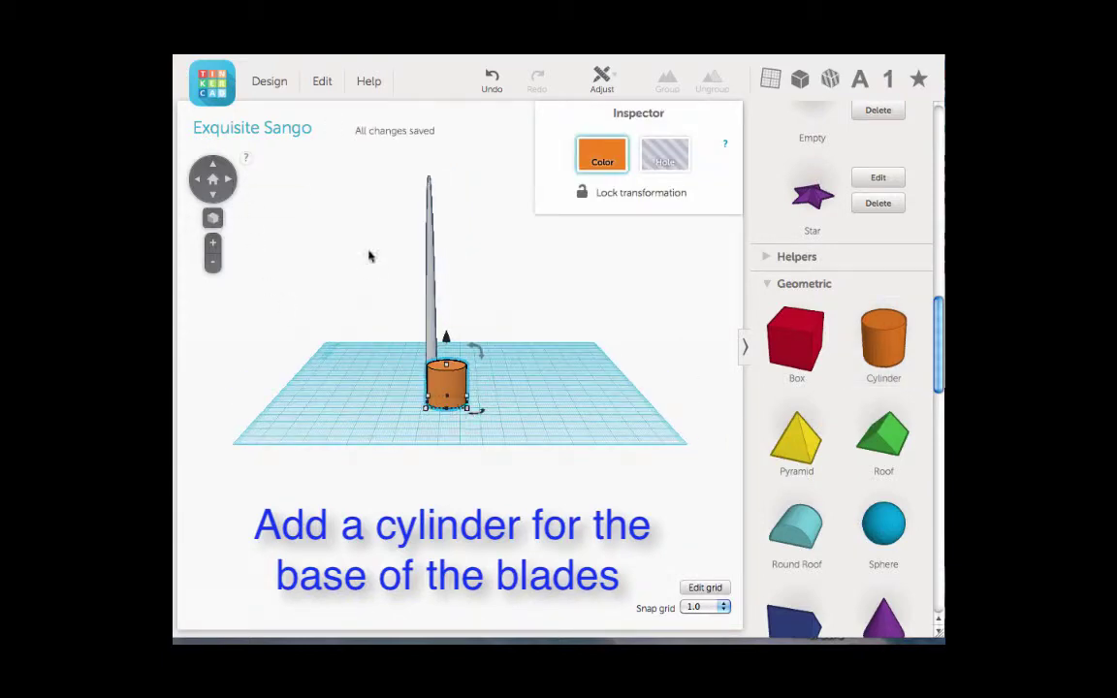
pyautogui.click(198, 179)
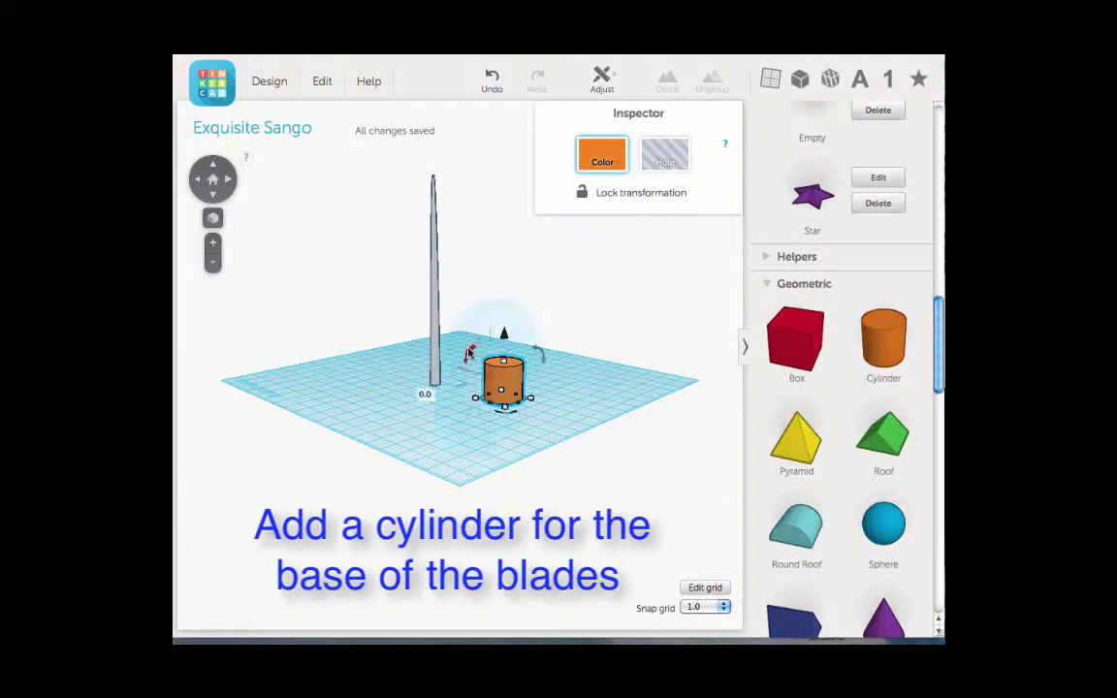
pyautogui.moveTo(468, 355); pyautogui.dragTo(469, 421)
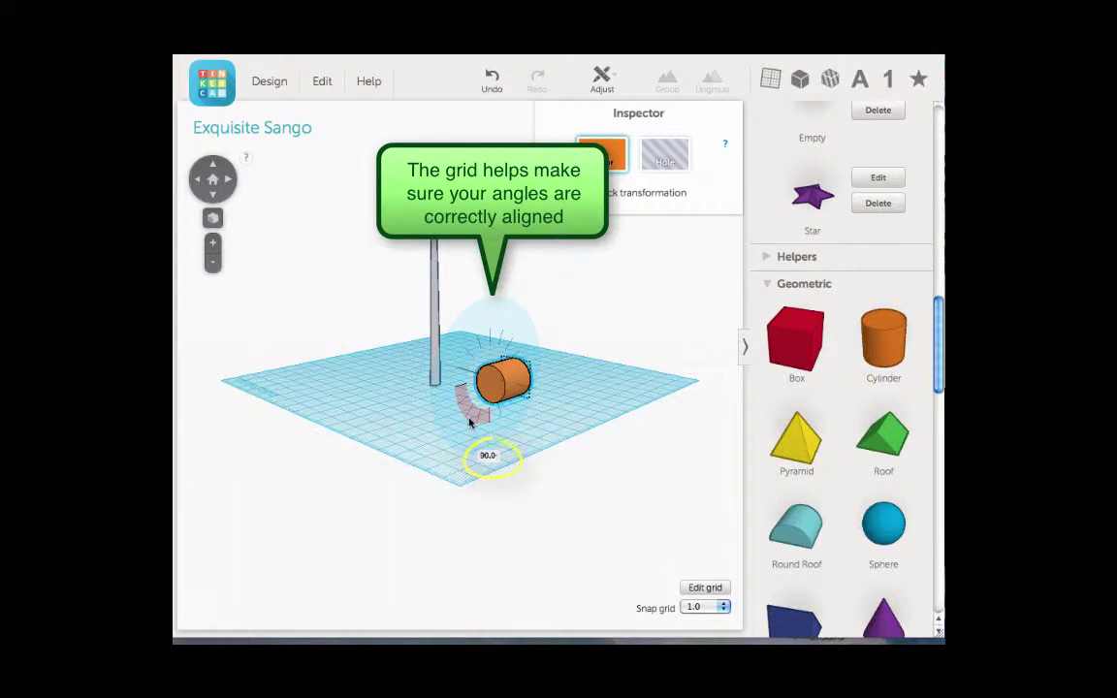
pyautogui.moveTo(470, 422); pyautogui.dragTo(469, 423)
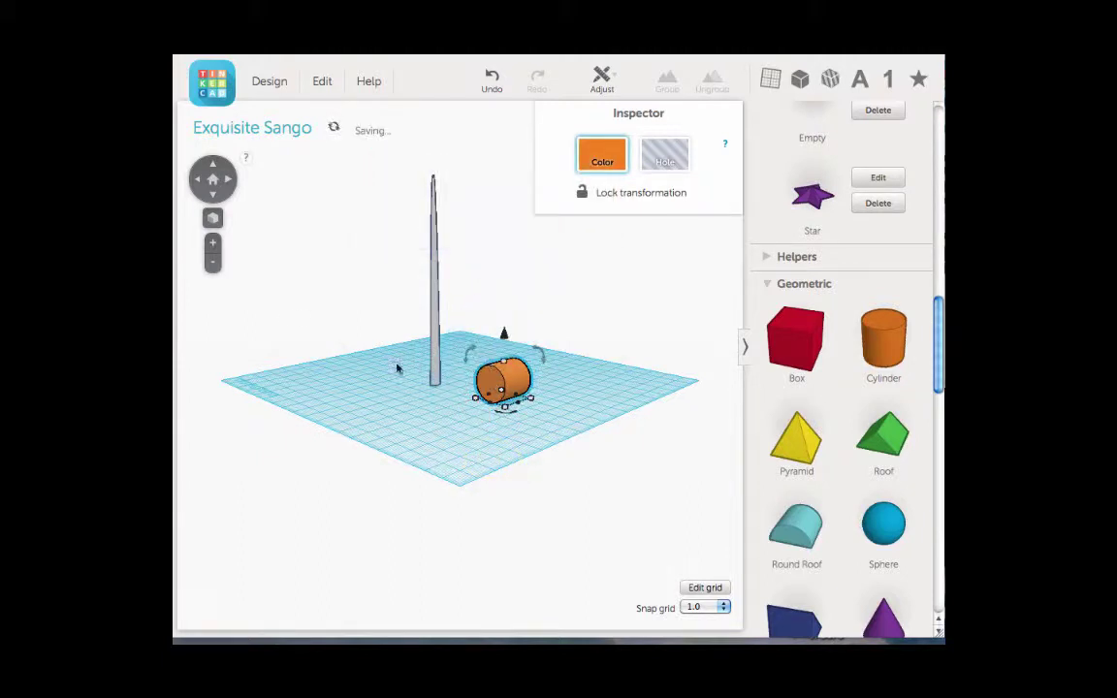
# - Move the horizontal cylinder across the workplane toward the foot of the tower
pyautogui.click(227, 182)
pyautogui.click(227, 183)
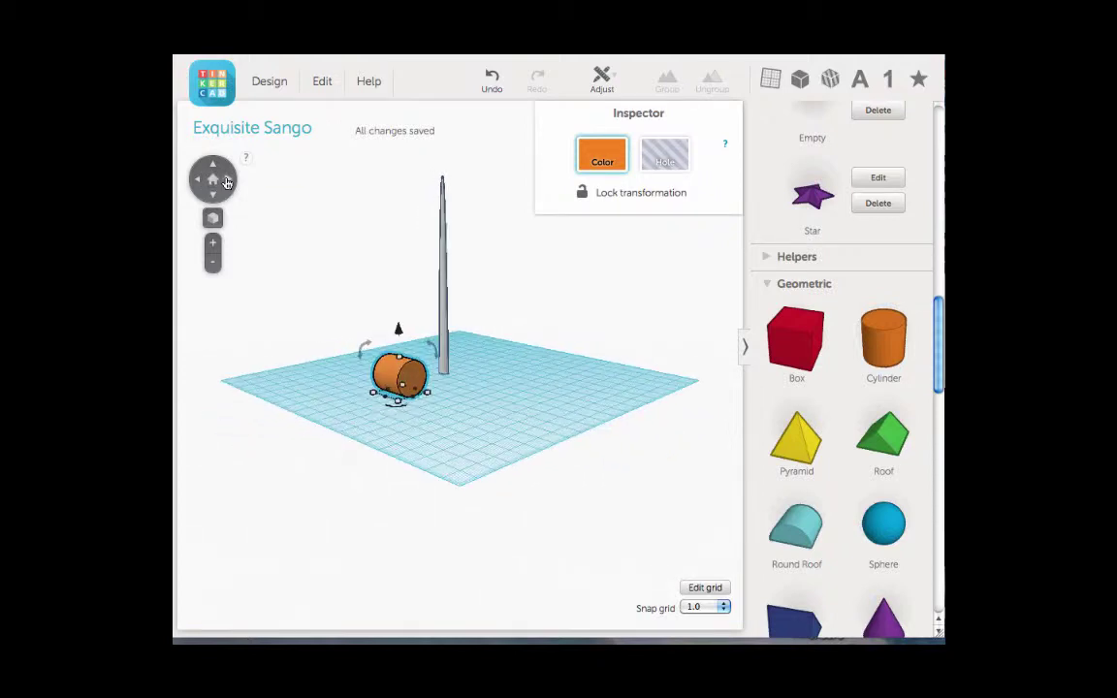
pyautogui.click(227, 182)
pyautogui.moveTo(391, 367); pyautogui.dragTo(465, 372)
# - Shift the cylinder along its length until its end meets the tower's foot
pyautogui.click(227, 181)
pyautogui.click(228, 182)
pyautogui.click(228, 181)
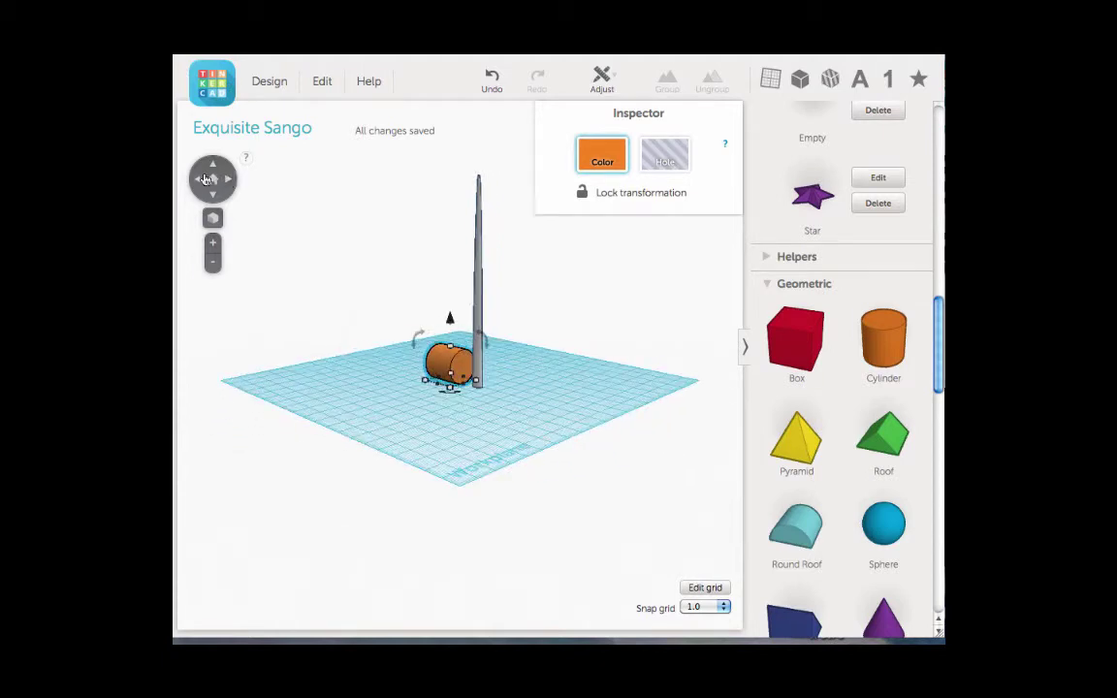
pyautogui.click(204, 179)
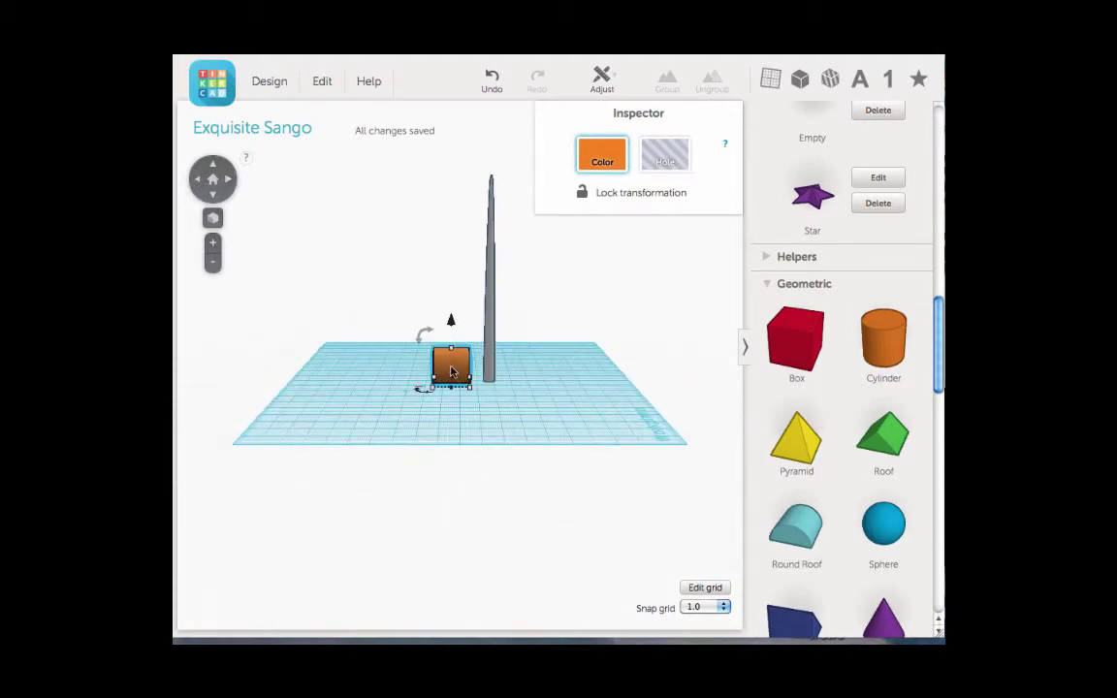
pyautogui.moveTo(451, 372); pyautogui.dragTo(469, 372)
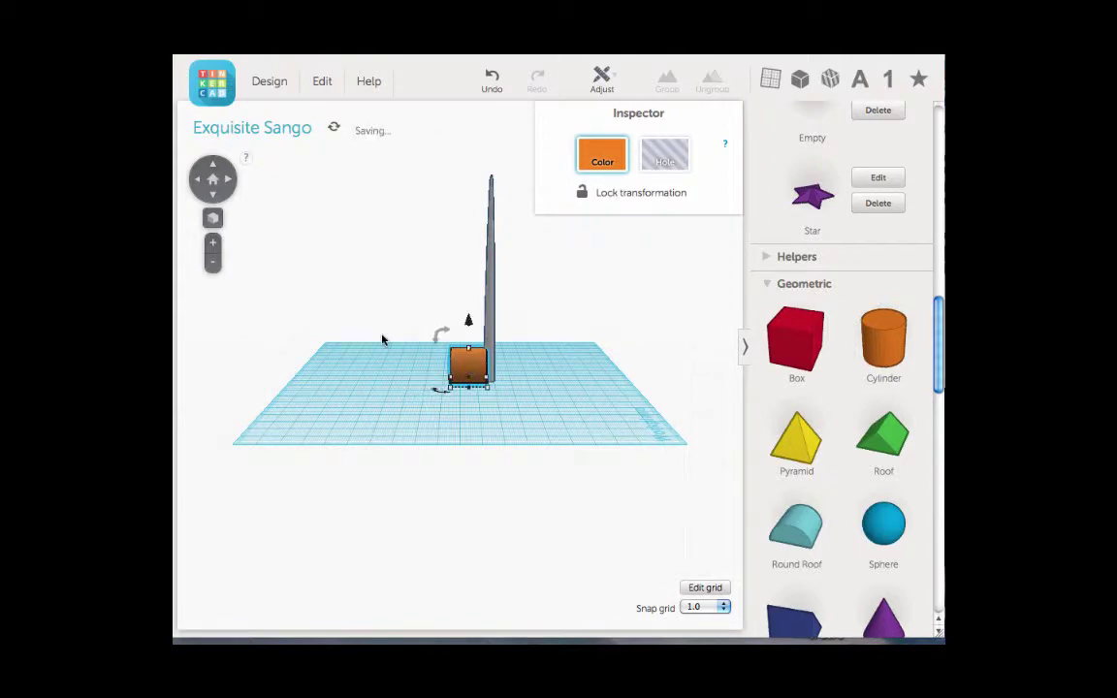
# - Slide the cylinder 6 mm further into the tower and 2 mm sideways, checking the alignment from the front
pyautogui.click(230, 186)
pyautogui.click(230, 186)
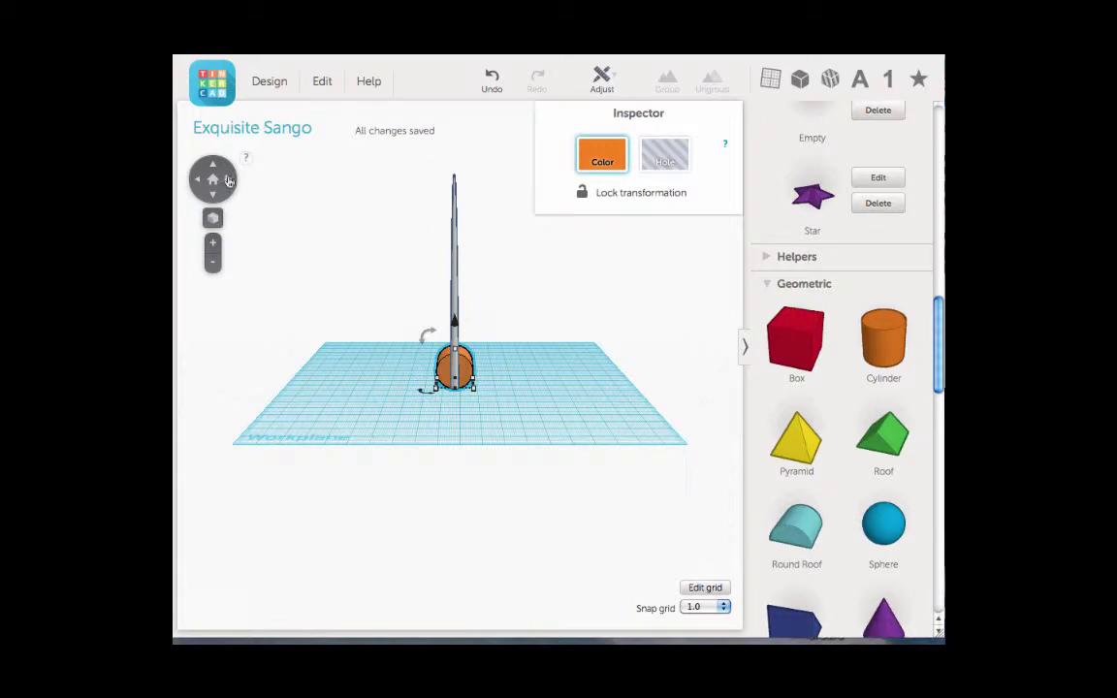
pyautogui.click(237, 179)
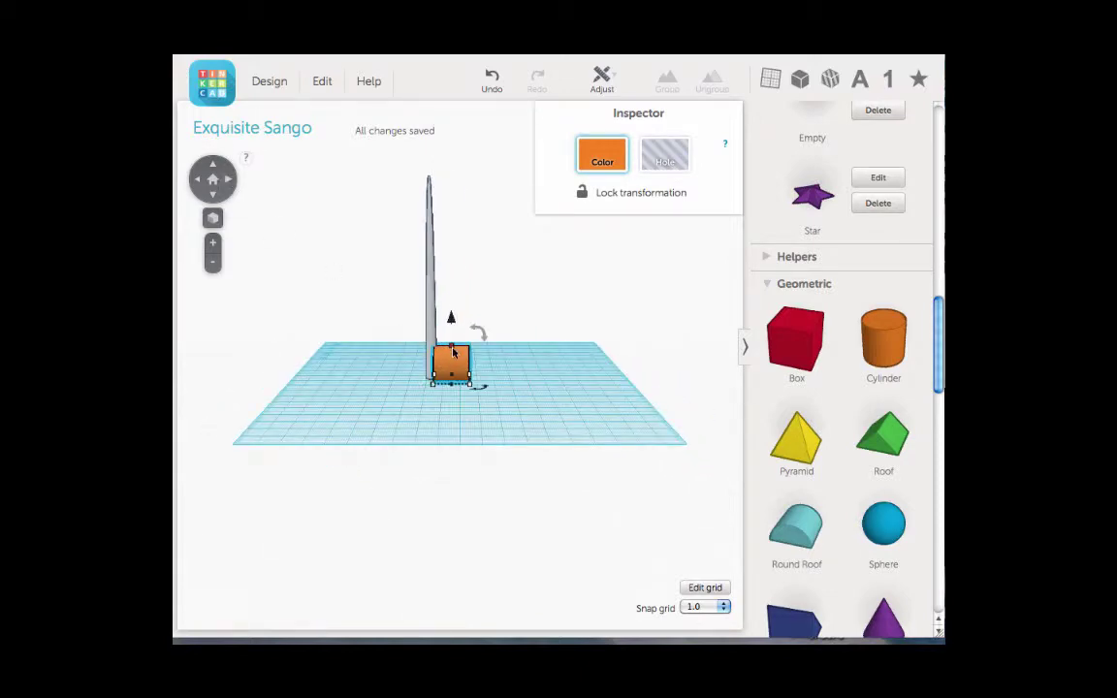
pyautogui.moveTo(452, 365); pyautogui.dragTo(441, 366)
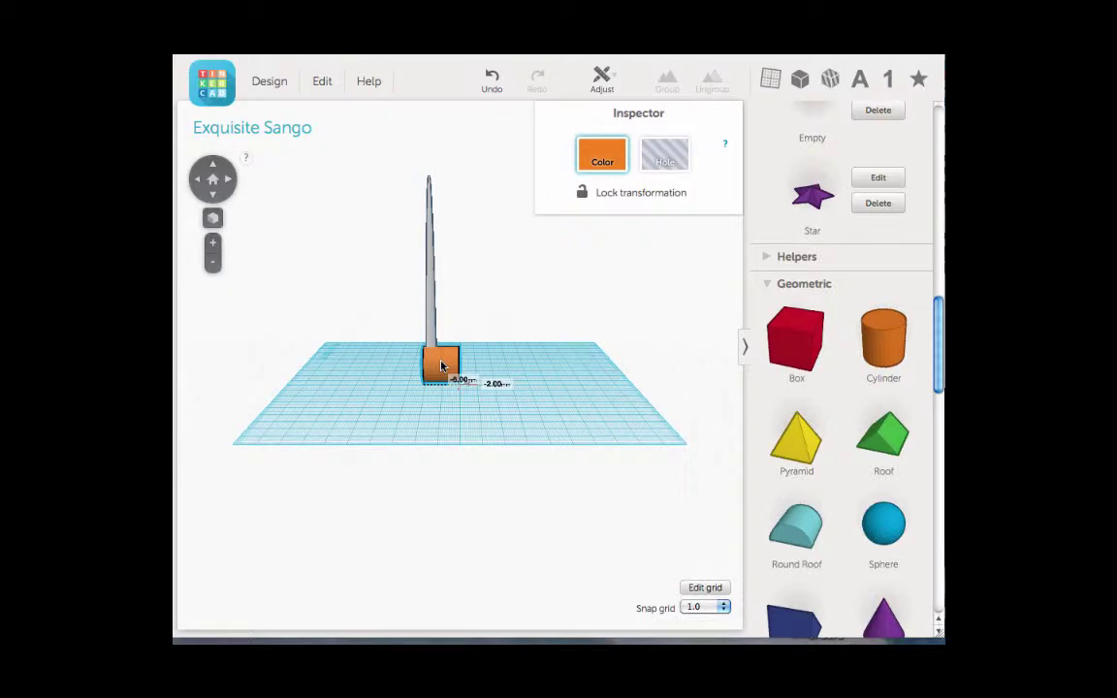
# - Centre the horizontal cylinder on the tower's foot so the shapes overlap and raise it to the top of the tower
pyautogui.moveTo(442, 366); pyautogui.dragTo(432, 365)
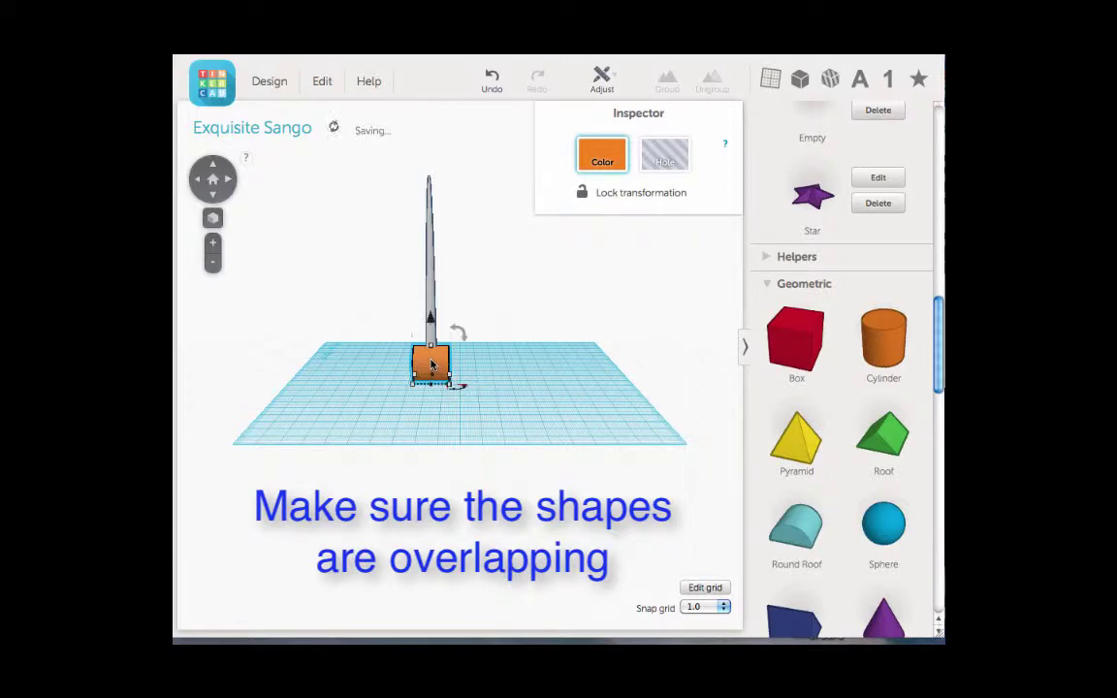
pyautogui.click(232, 184)
pyautogui.click(232, 185)
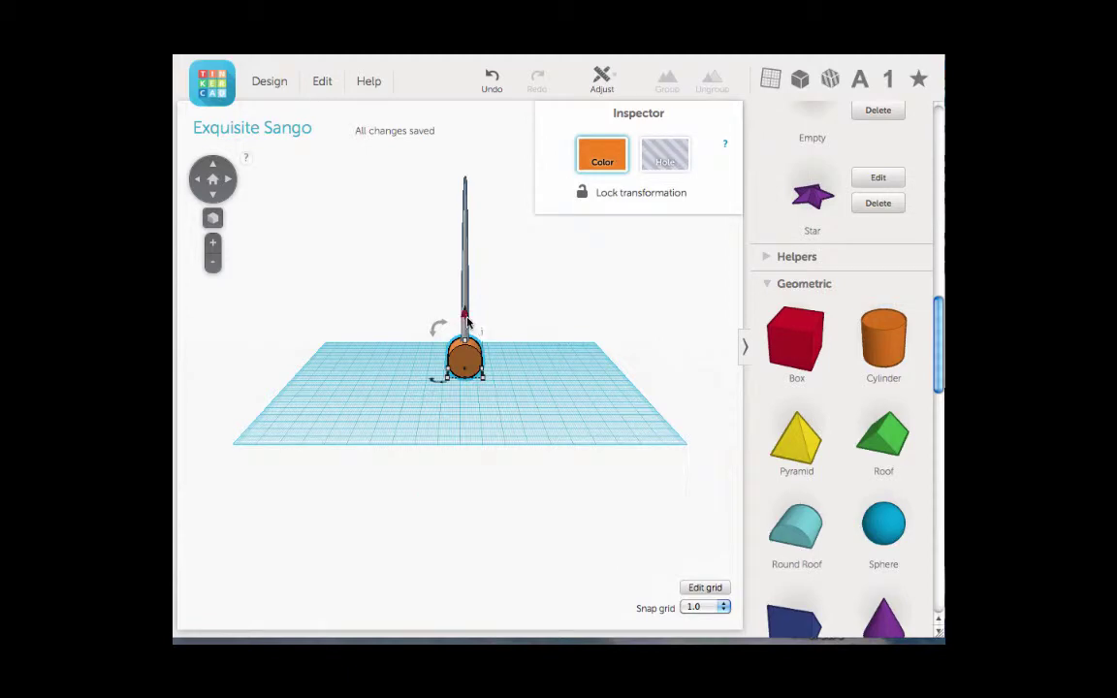
pyautogui.moveTo(464, 313); pyautogui.dragTo(467, 141)
# - Examine the raised cylinder from all sides to check how it sits on the tower's tip
pyautogui.click(230, 180)
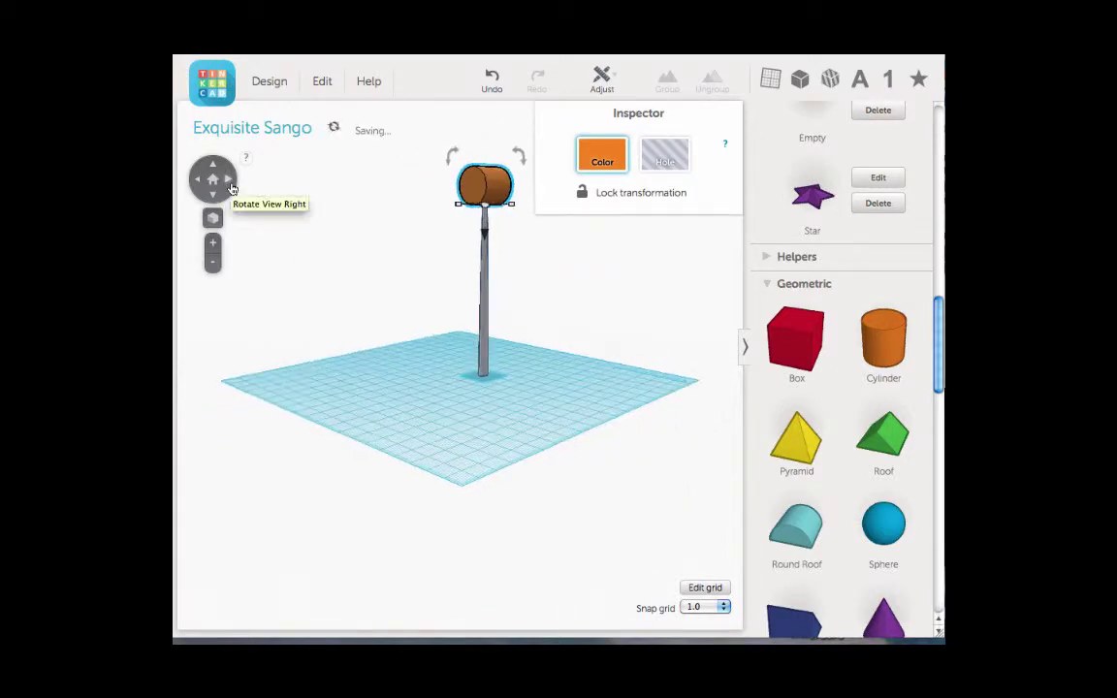
pyautogui.click(230, 180)
pyautogui.click(231, 184)
pyautogui.click(231, 184)
pyautogui.click(231, 184)
pyautogui.click(231, 185)
pyautogui.click(230, 185)
pyautogui.click(230, 184)
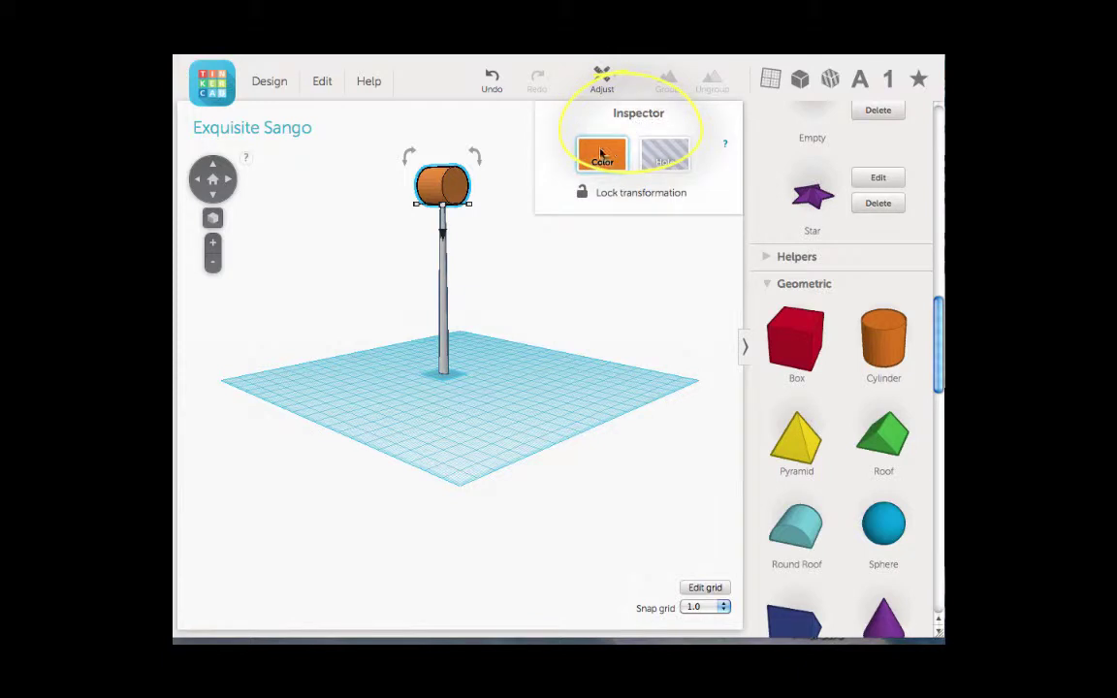
# - Try the bright blue and dark purple preset colours on the cylinder at the tower's top
pyautogui.click(602, 156)
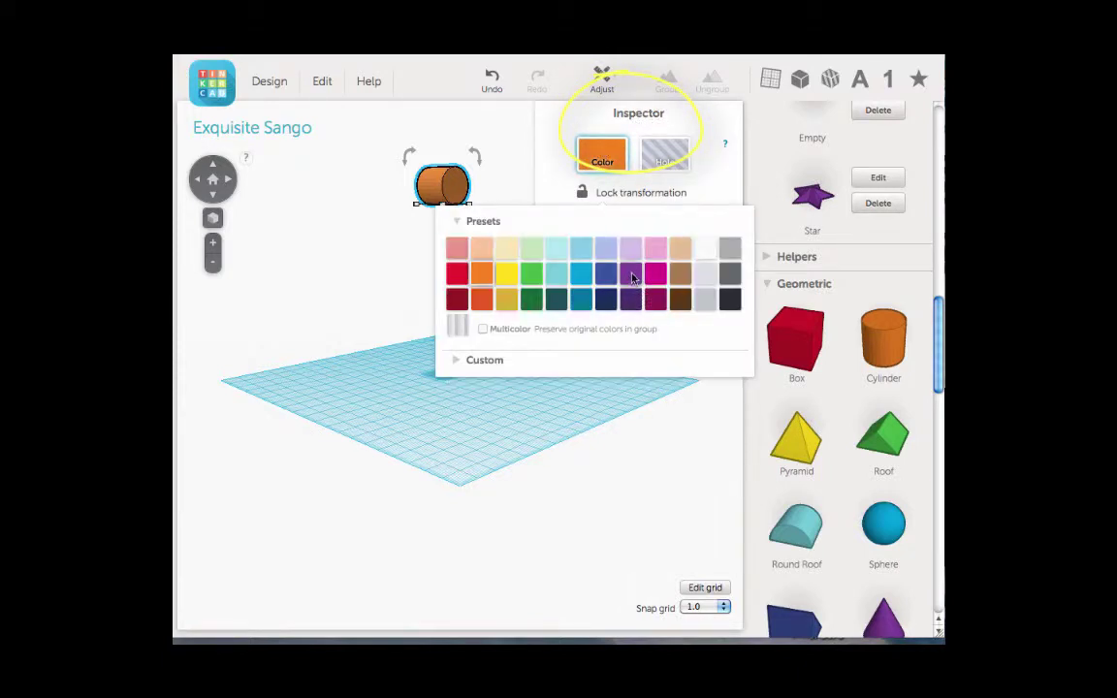
pyautogui.click(575, 279)
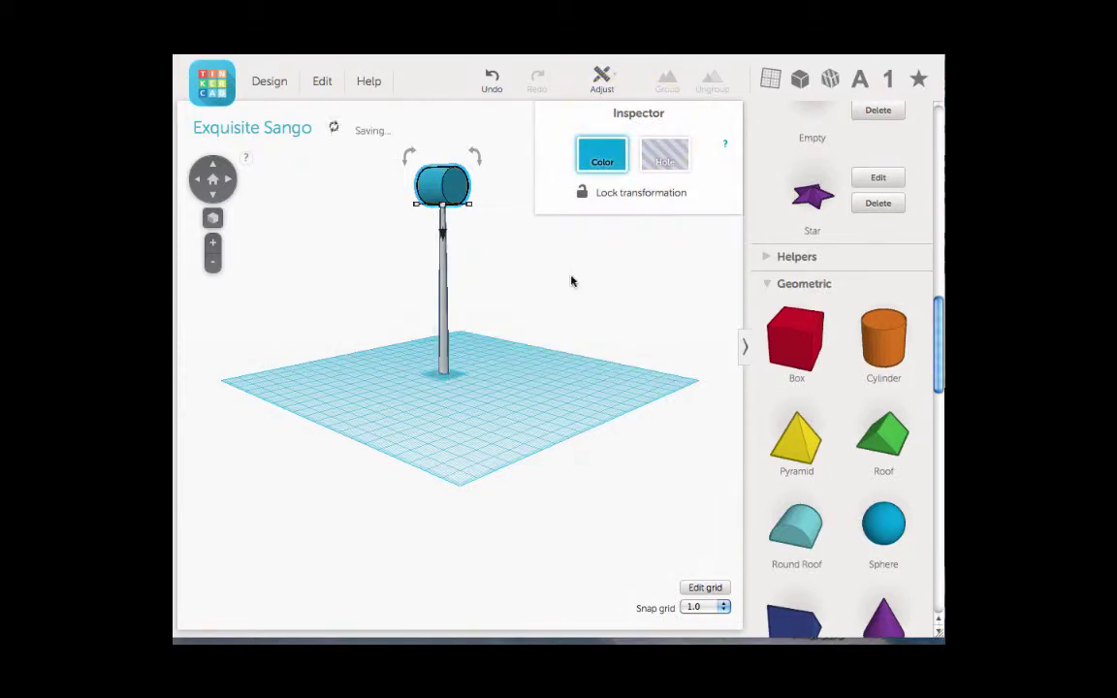
pyautogui.click(602, 155)
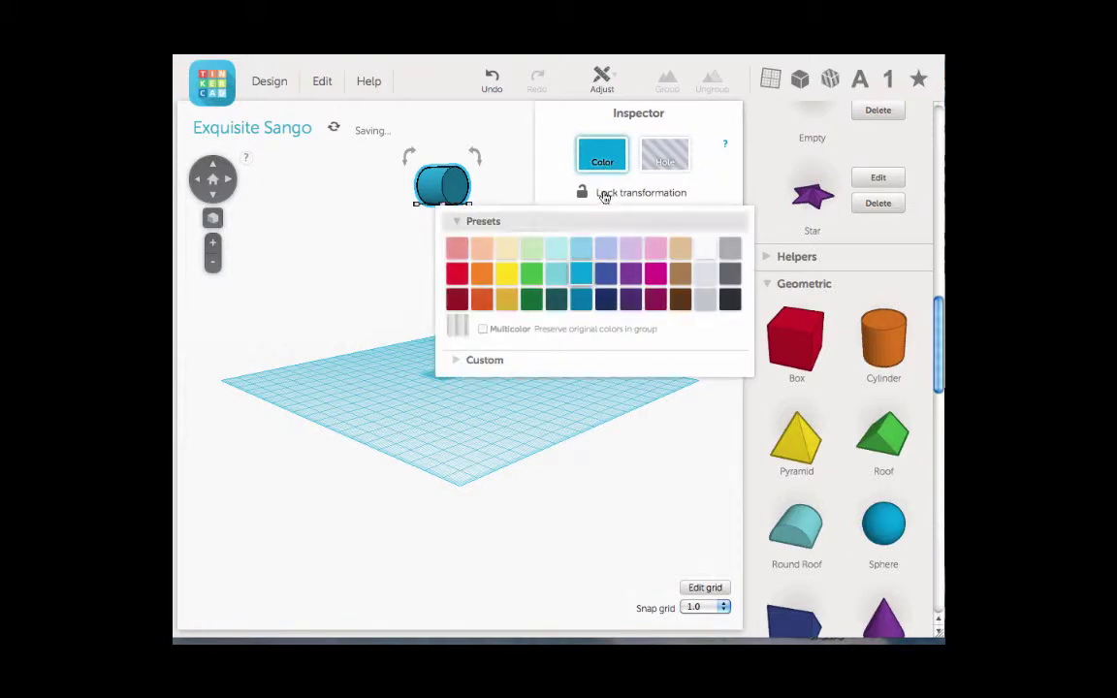
pyautogui.click(630, 301)
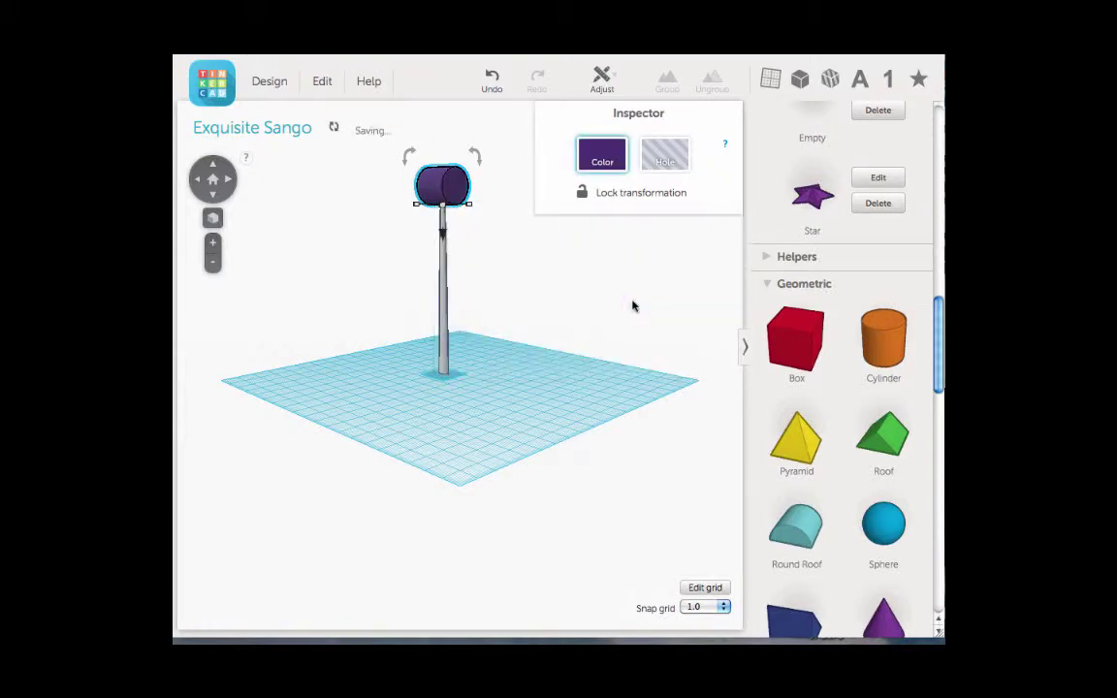
pyautogui.click(614, 151)
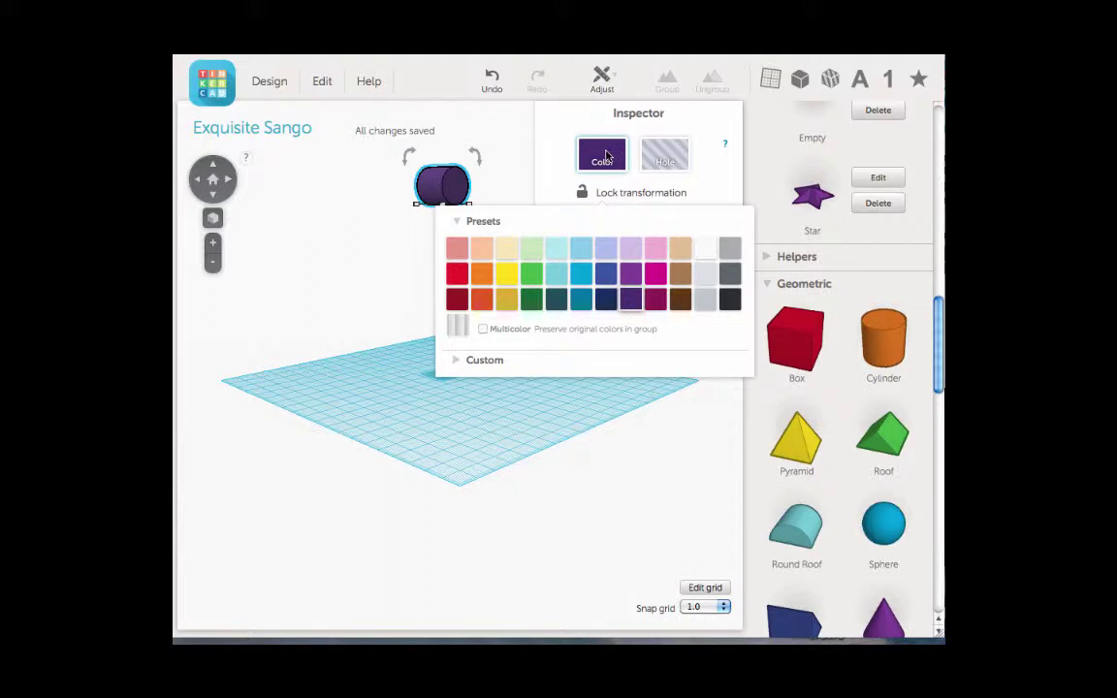
pyautogui.click(379, 270)
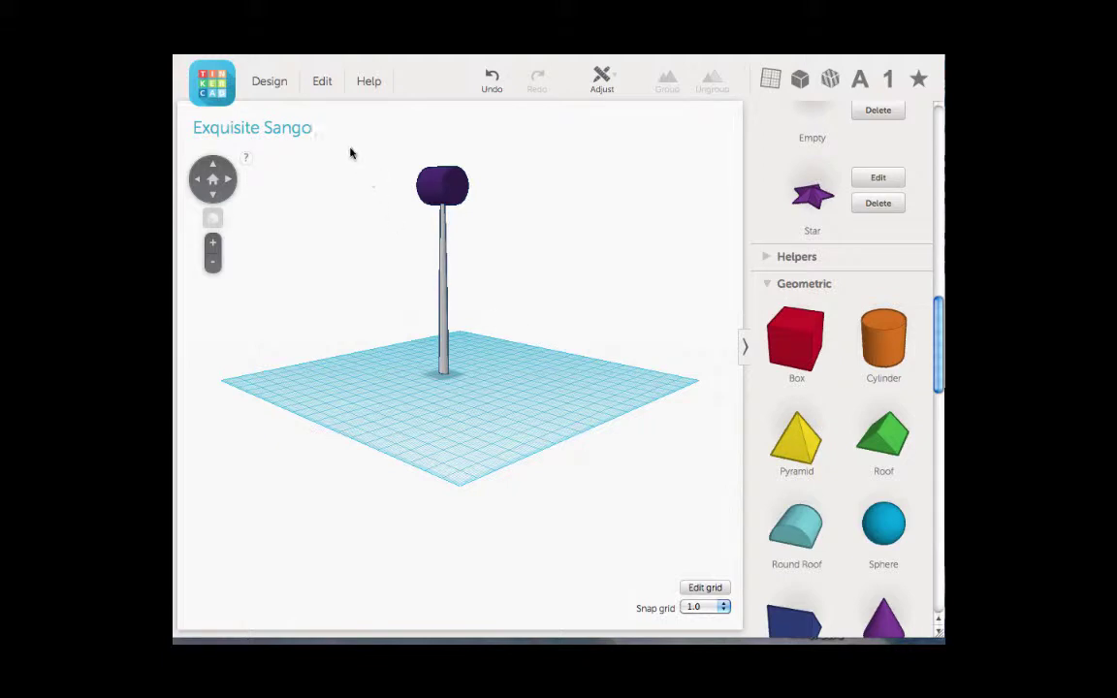
# - Select the tower and the cylinder together and colour both magenta
pyautogui.moveTo(353, 161); pyautogui.dragTo(505, 355)
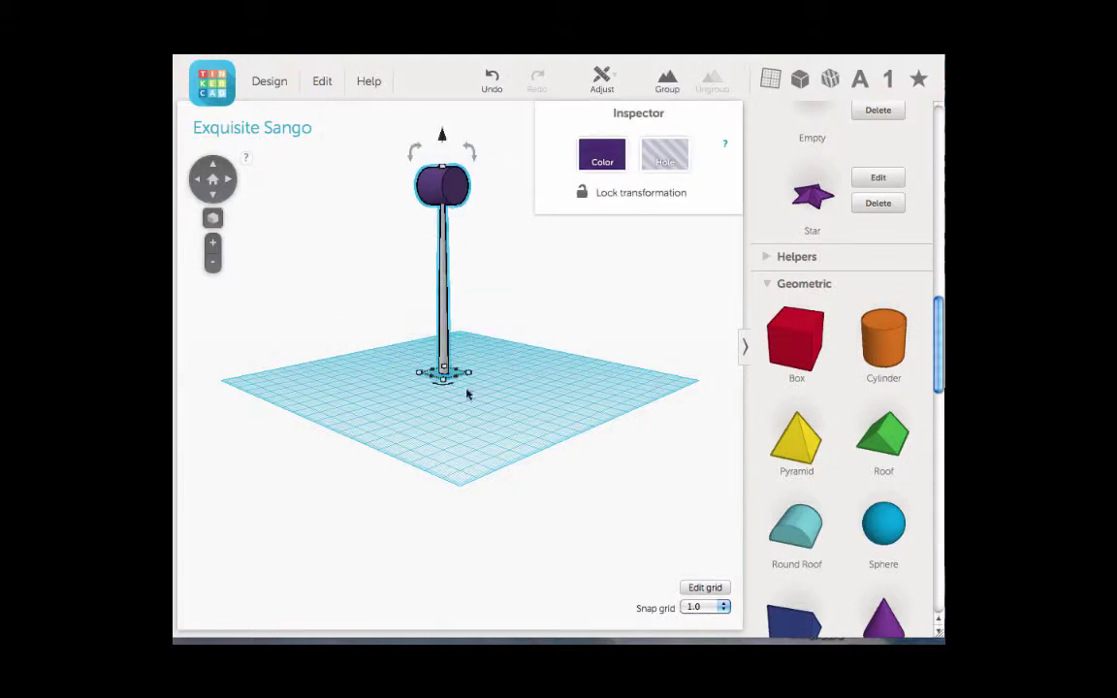
pyautogui.click(603, 158)
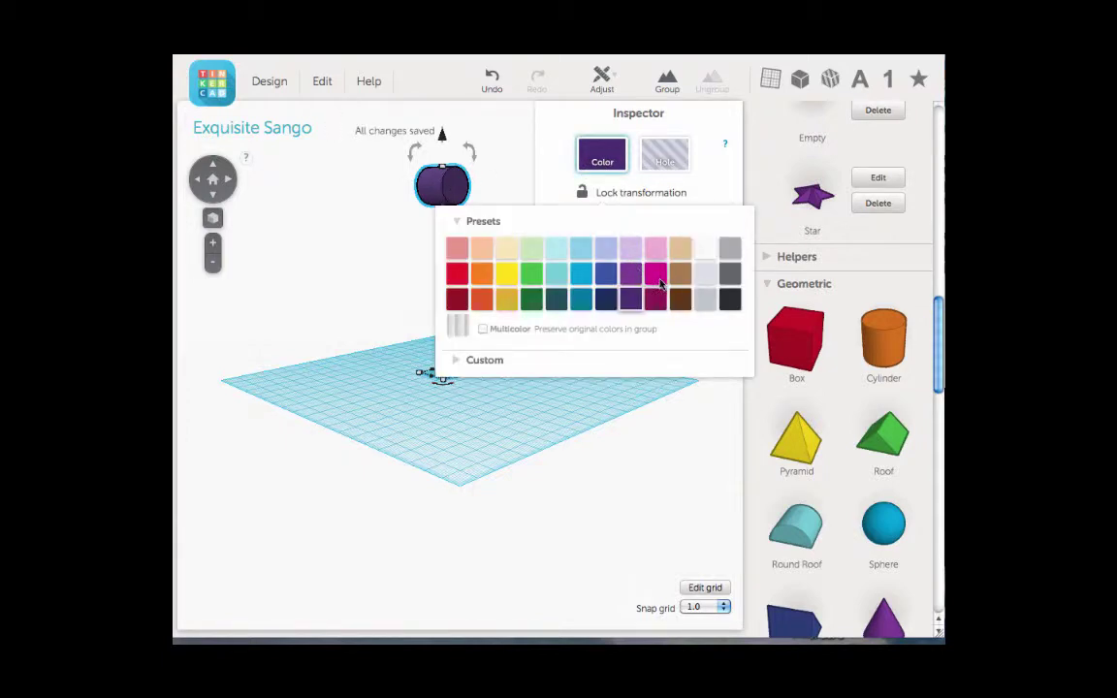
pyautogui.click(652, 275)
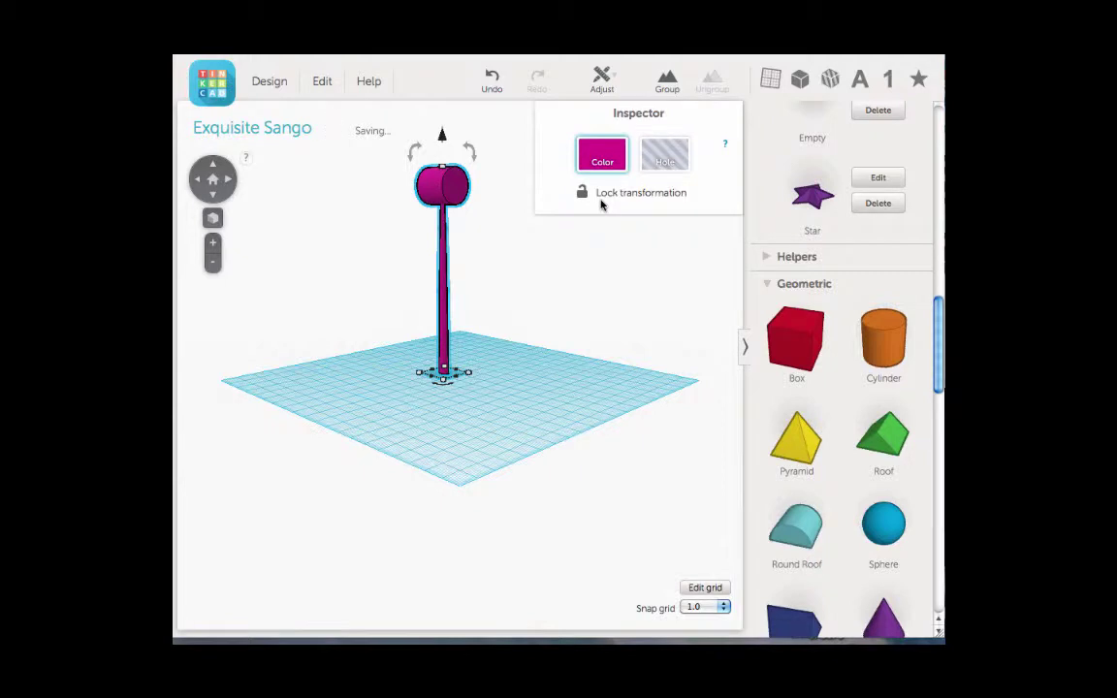
pyautogui.click(527, 278)
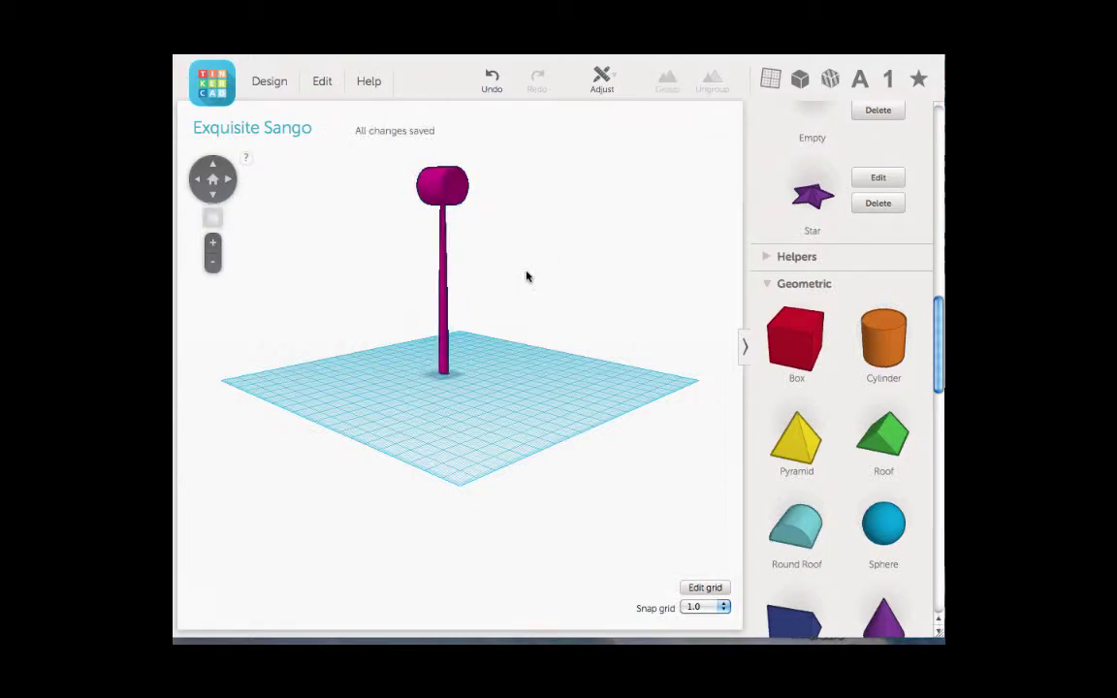
# - Colour the tower purple and the cylinder on top of it orange
pyautogui.click(442, 271)
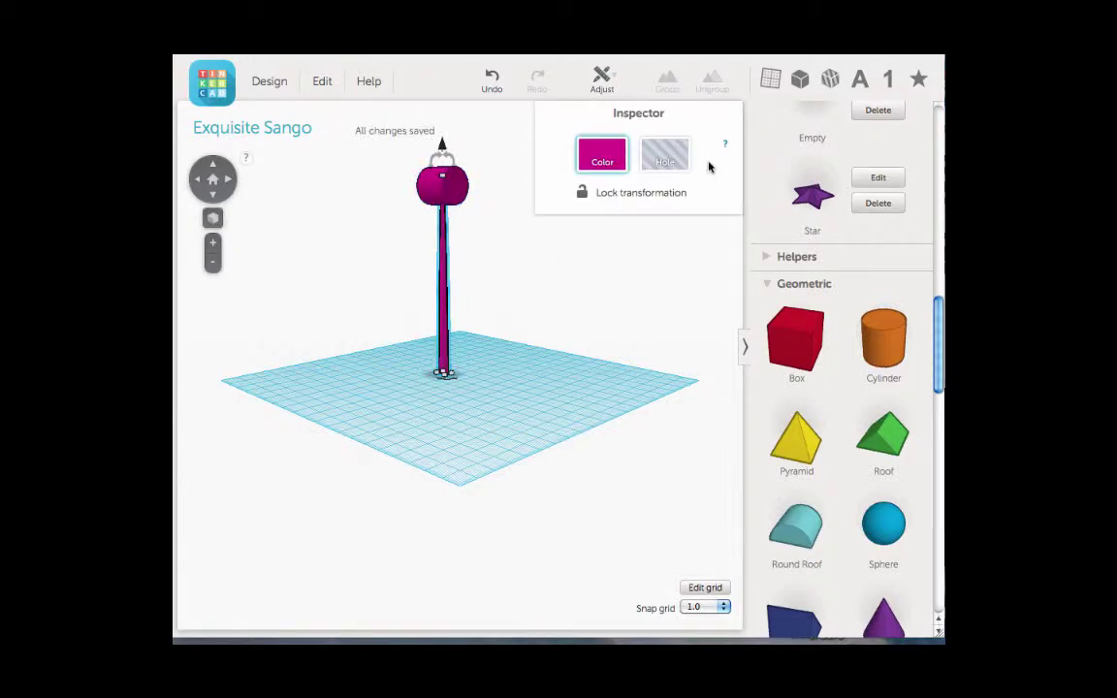
pyautogui.click(599, 160)
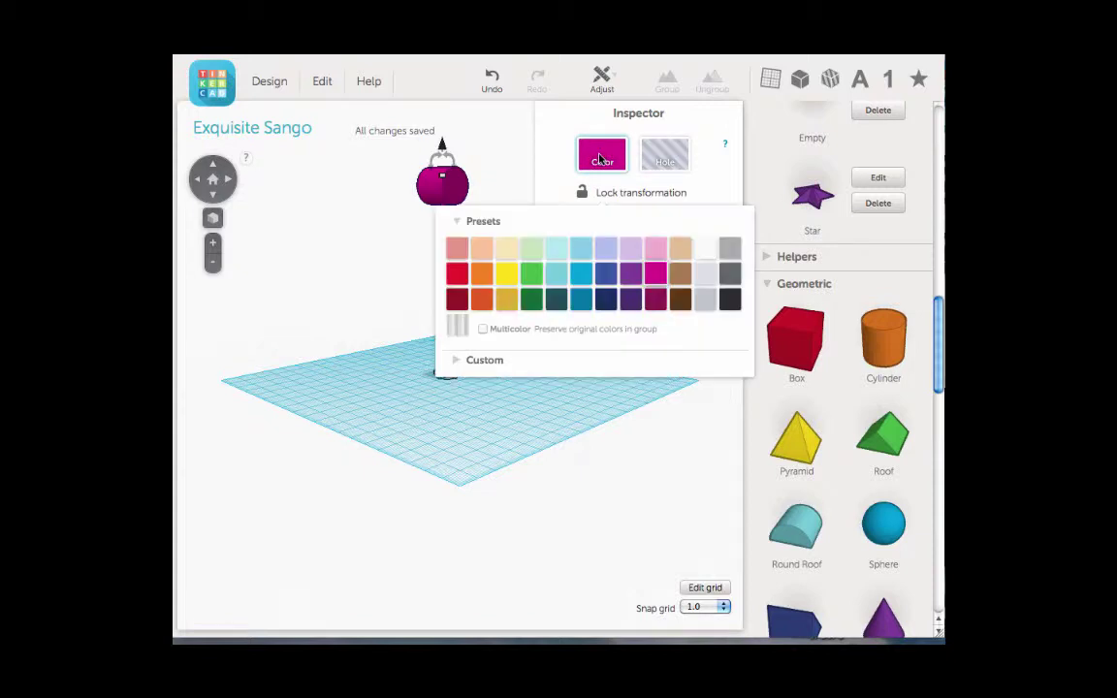
pyautogui.click(630, 277)
pyautogui.click(442, 184)
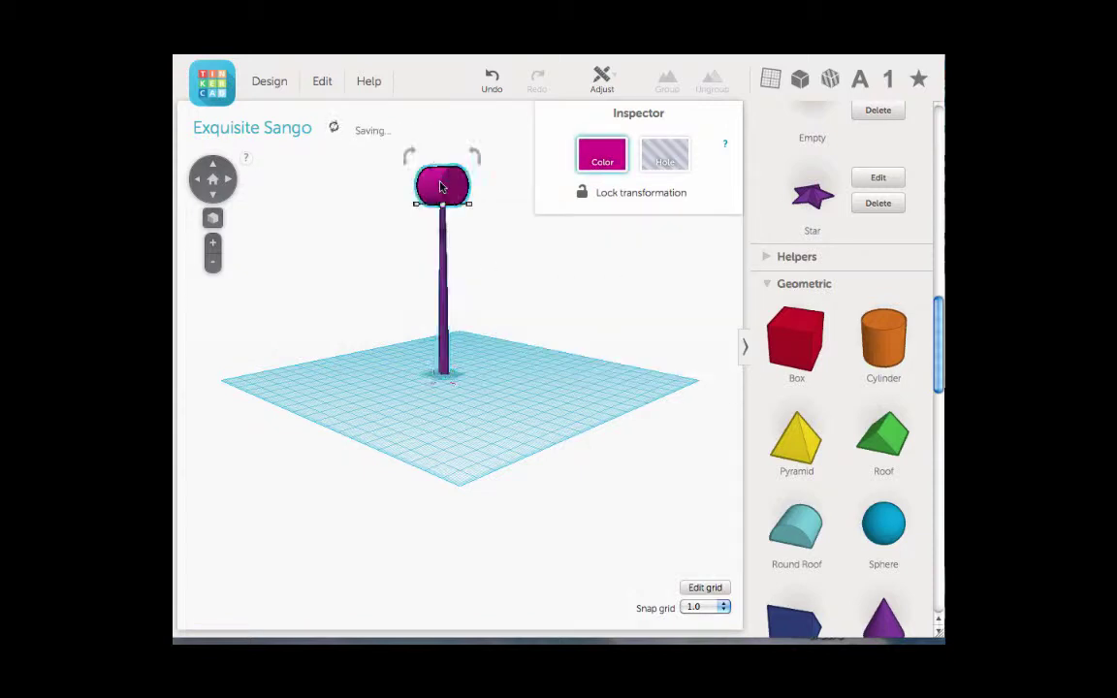
pyautogui.click(601, 156)
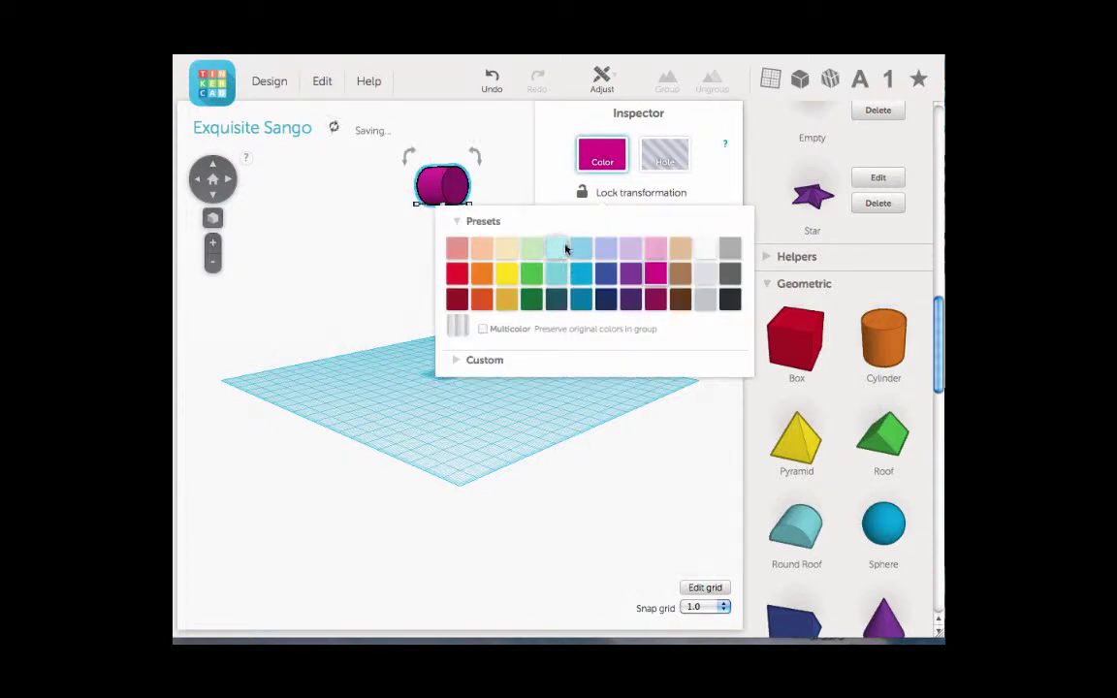
pyautogui.click(479, 277)
pyautogui.click(392, 230)
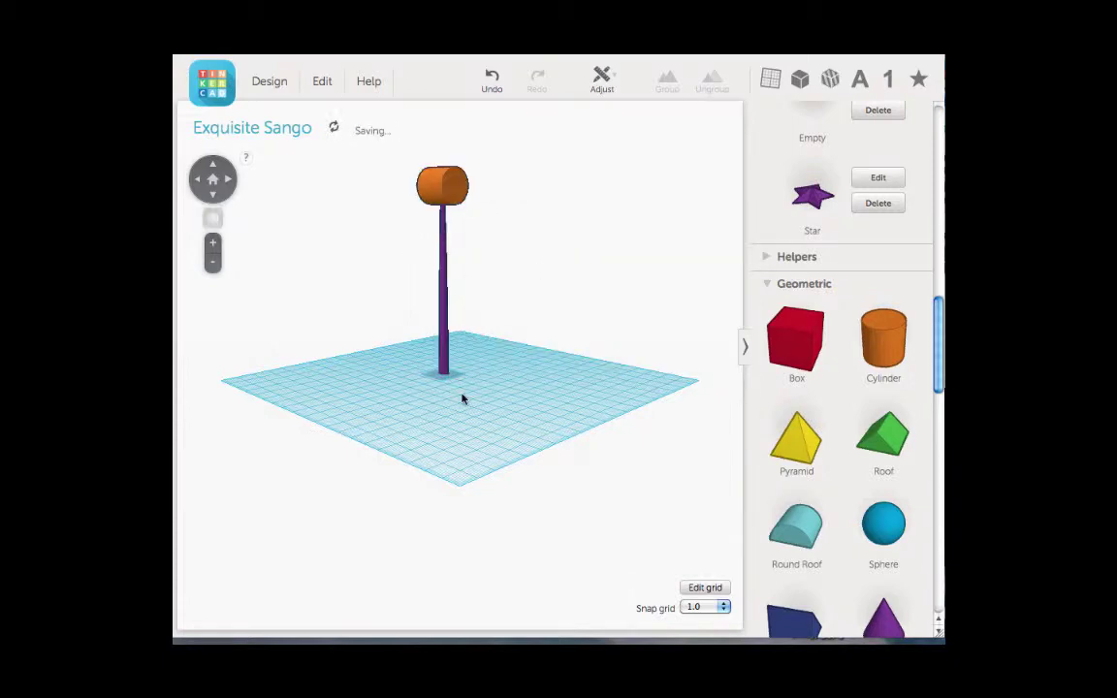
# - Place a second cylinder on the workplane beside the tower, lying on its side
pyautogui.moveTo(233, 181); pyautogui.dragTo(230, 182)
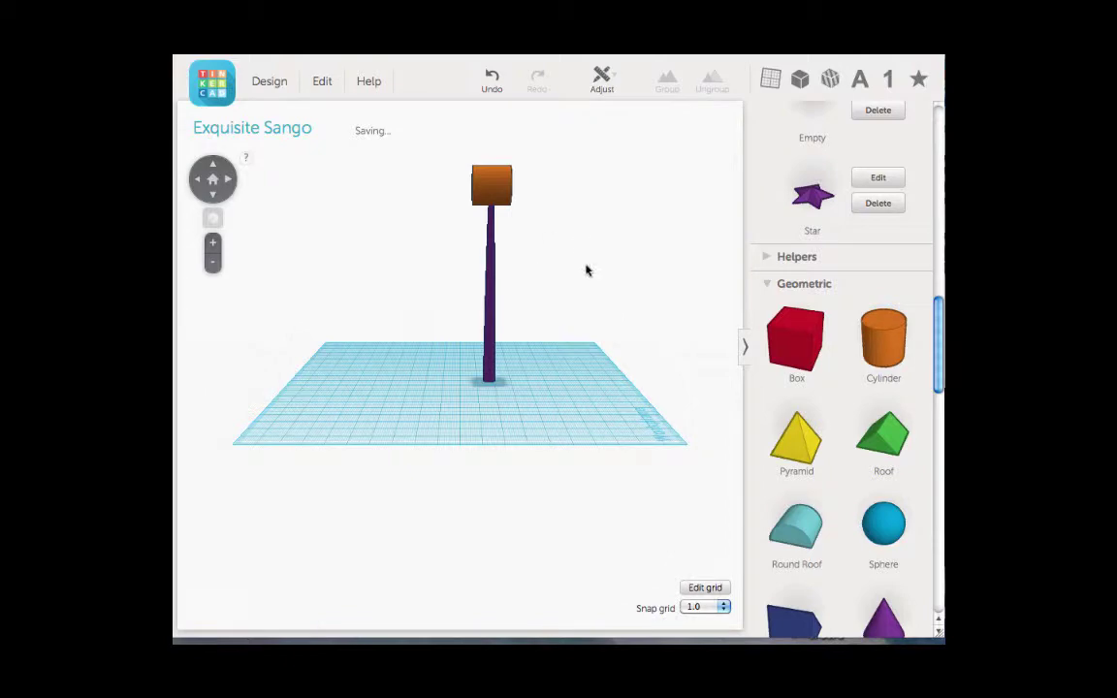
pyautogui.moveTo(198, 185); pyautogui.dragTo(198, 185)
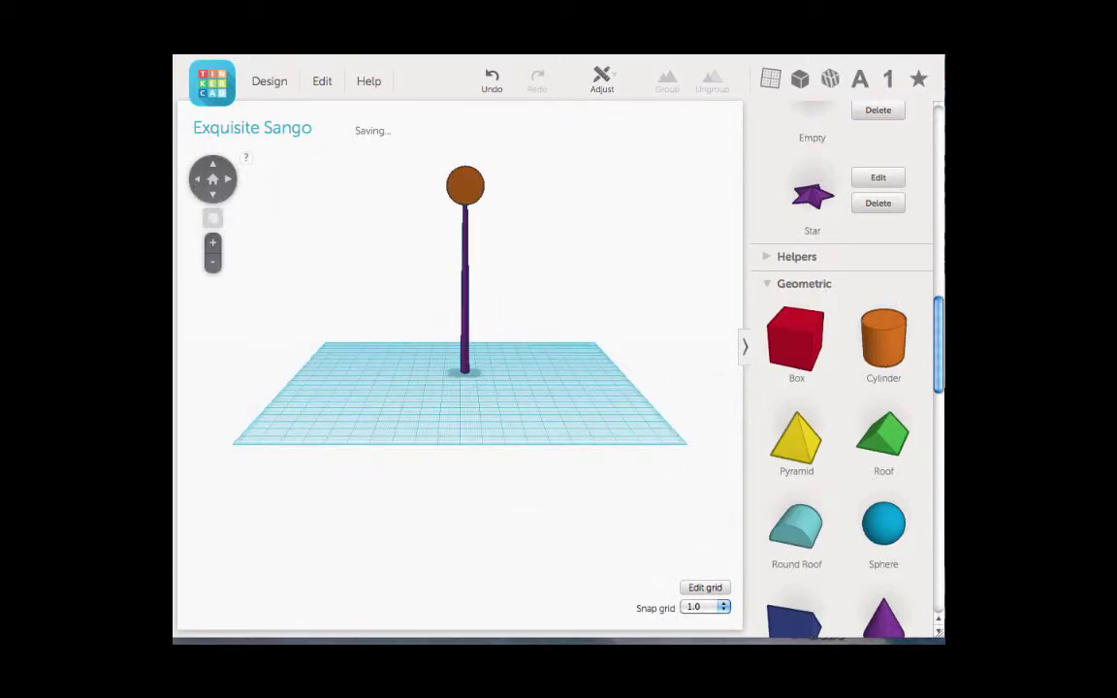
pyautogui.scroll(-3, 939, 340)
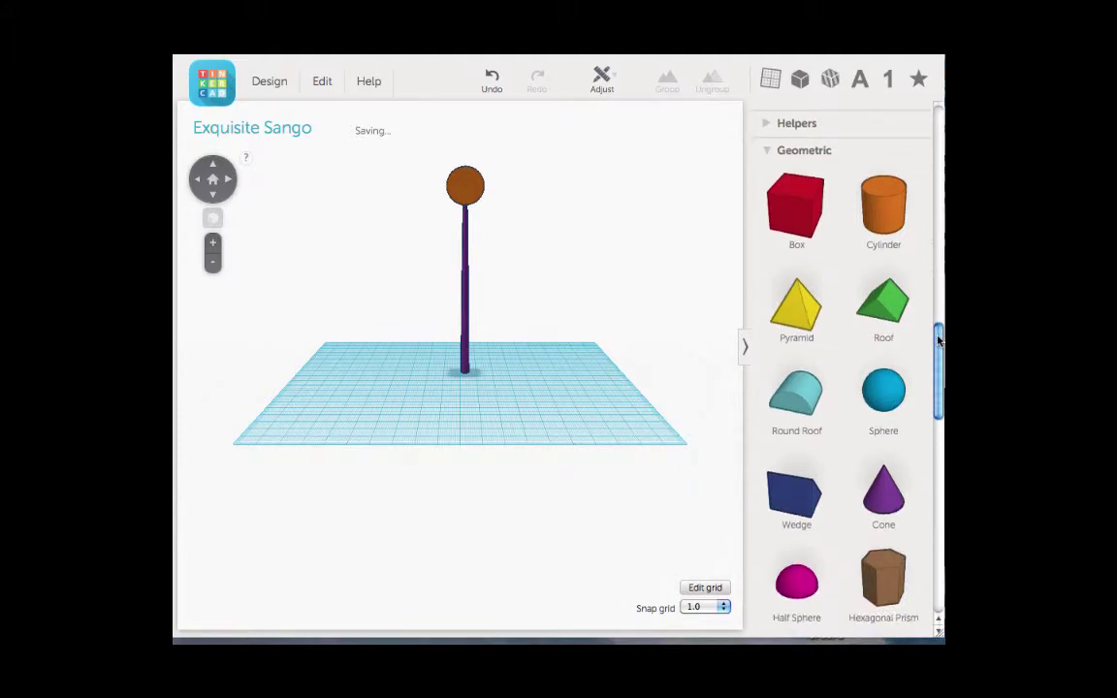
pyautogui.moveTo(939, 339)
pyautogui.mouseDown()
pyautogui.moveTo(934, 417)
pyautogui.moveTo(931, 320)
pyautogui.mouseUp()
pyautogui.moveTo(871, 293); pyautogui.dragTo(505, 408)
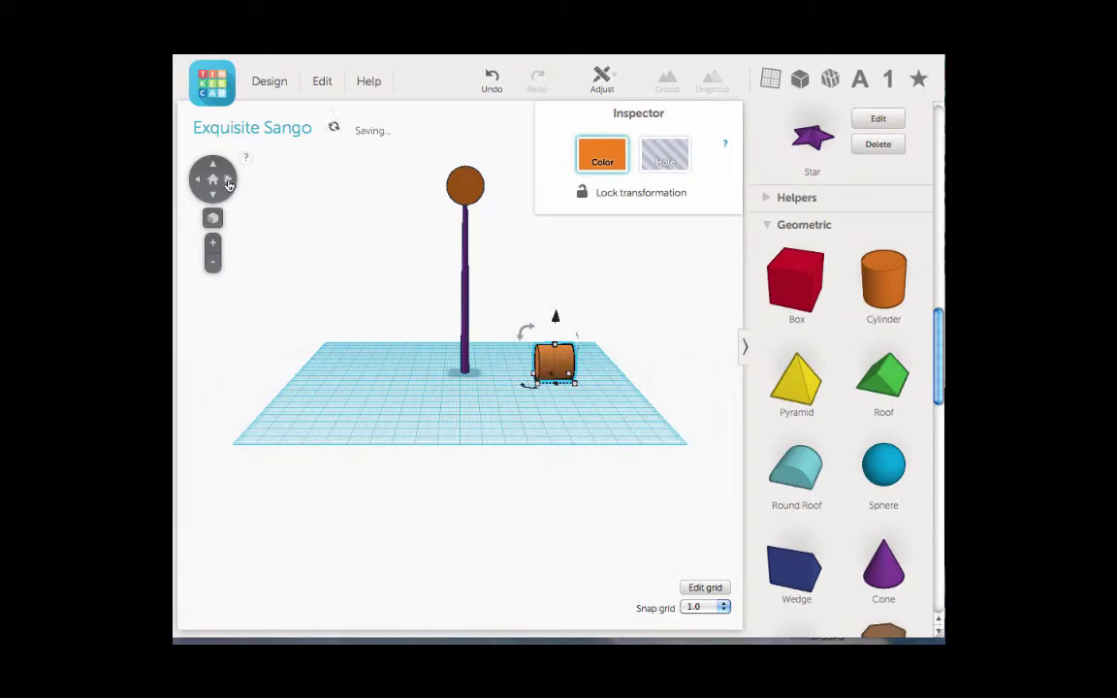
# - Flatten the second cylinder by reducing its height to roughly half
pyautogui.click(229, 182)
pyautogui.click(229, 182)
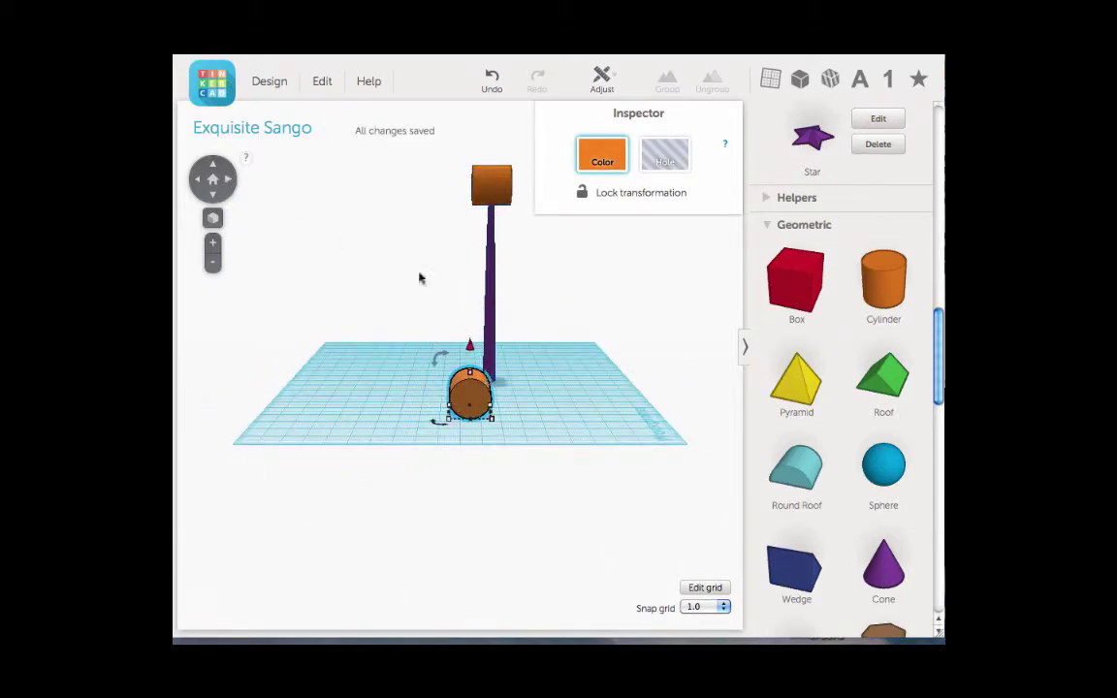
pyautogui.moveTo(473, 375)
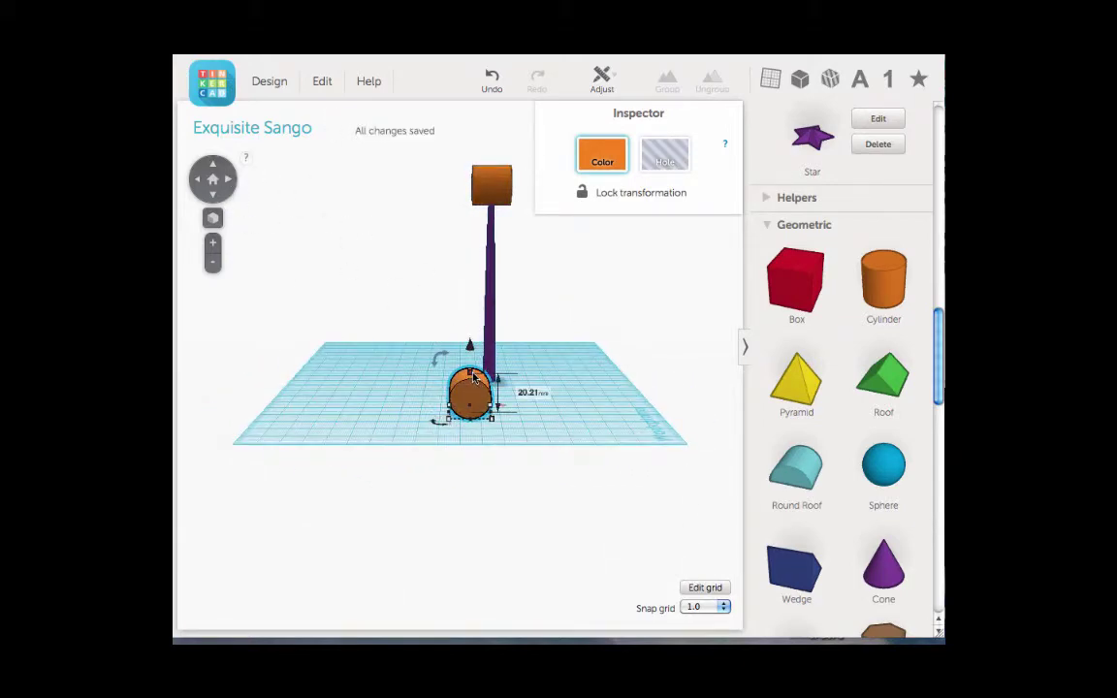
pyautogui.moveTo(473, 378); pyautogui.dragTo(474, 402)
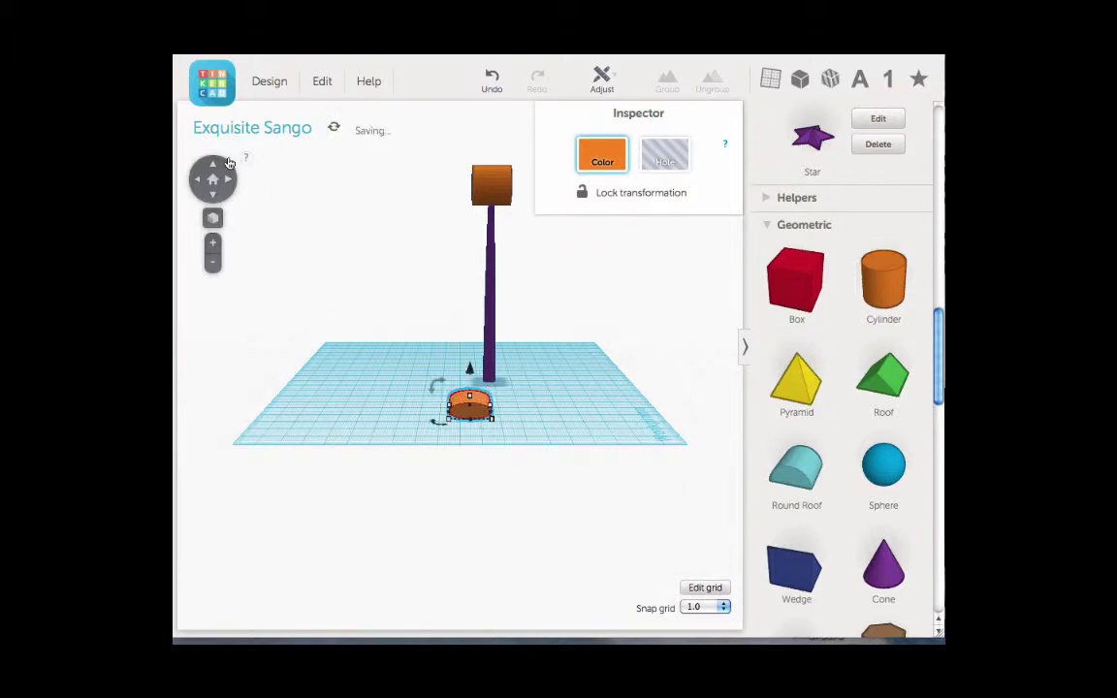
# - Narrow the flattened cylinder and lower it further until it becomes a thin rod with a nearly round cross-section
pyautogui.click(215, 183)
pyautogui.click(214, 195)
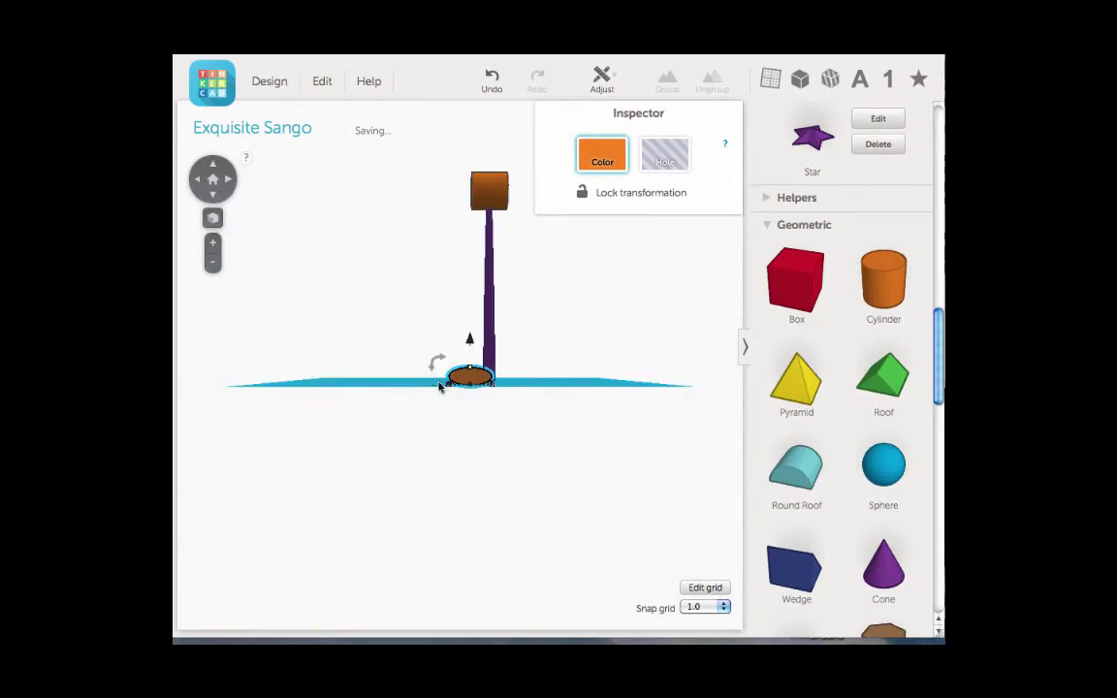
pyautogui.moveTo(449, 389)
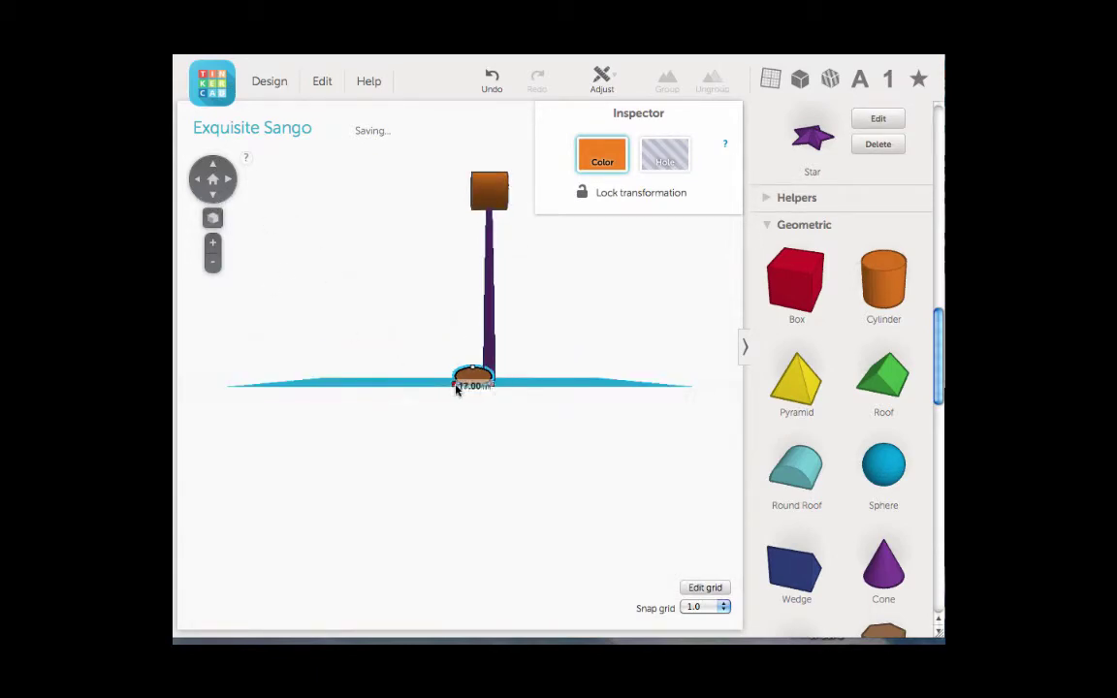
pyautogui.moveTo(470, 388); pyautogui.dragTo(475, 388)
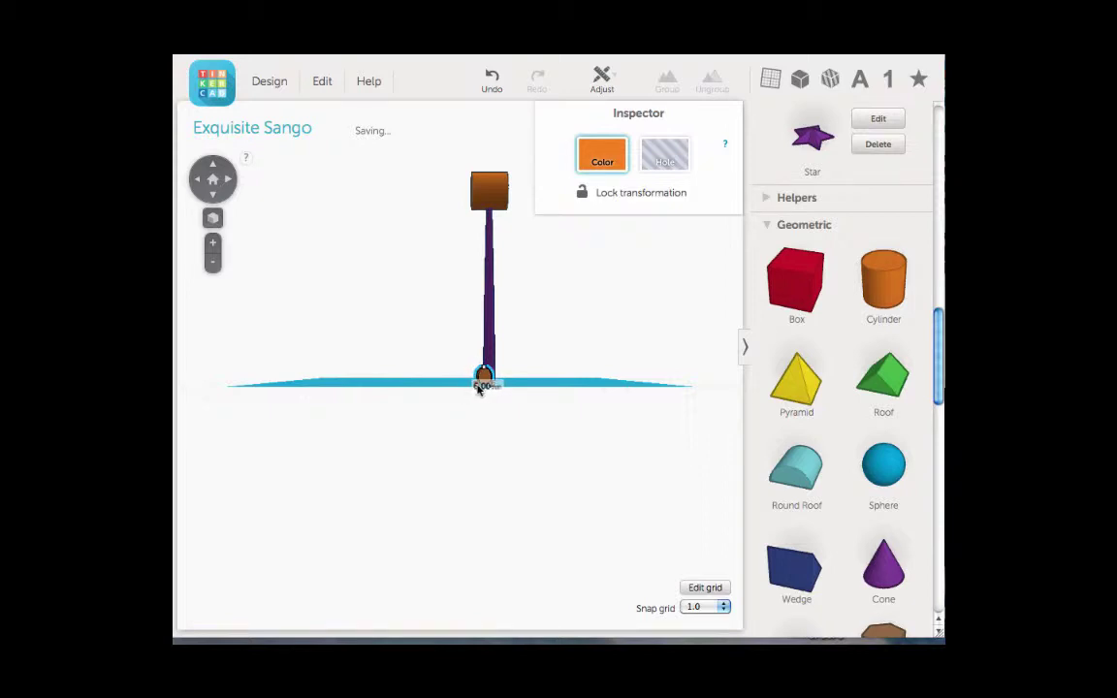
pyautogui.moveTo(482, 388); pyautogui.dragTo(486, 379)
pyautogui.moveTo(486, 368)
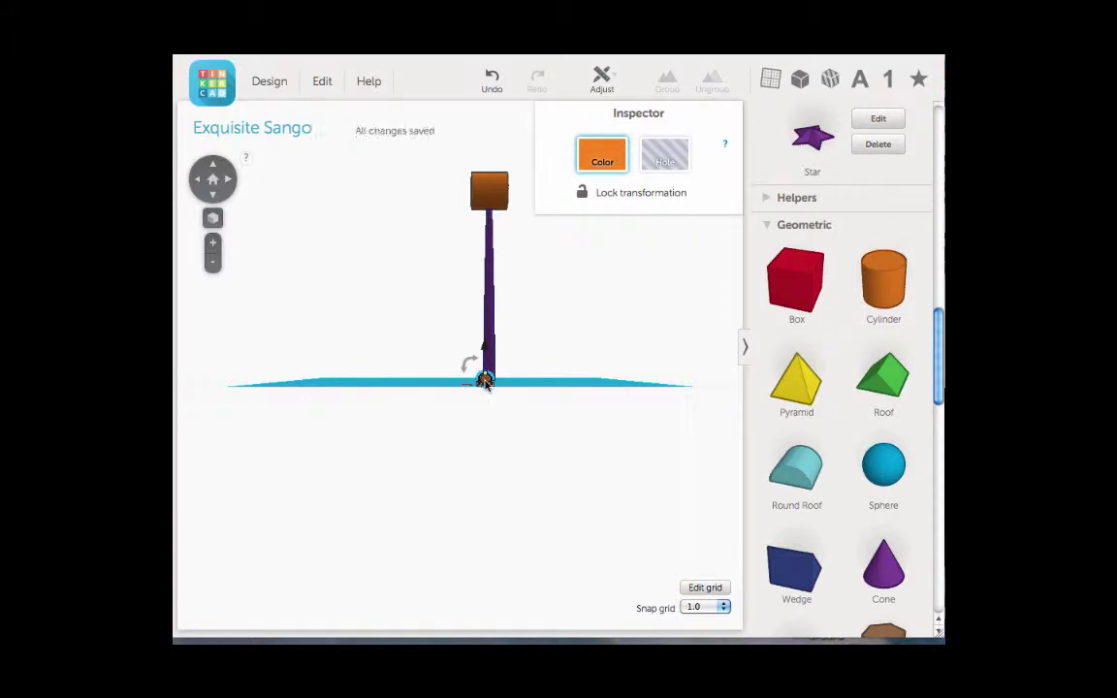
pyautogui.click(212, 195)
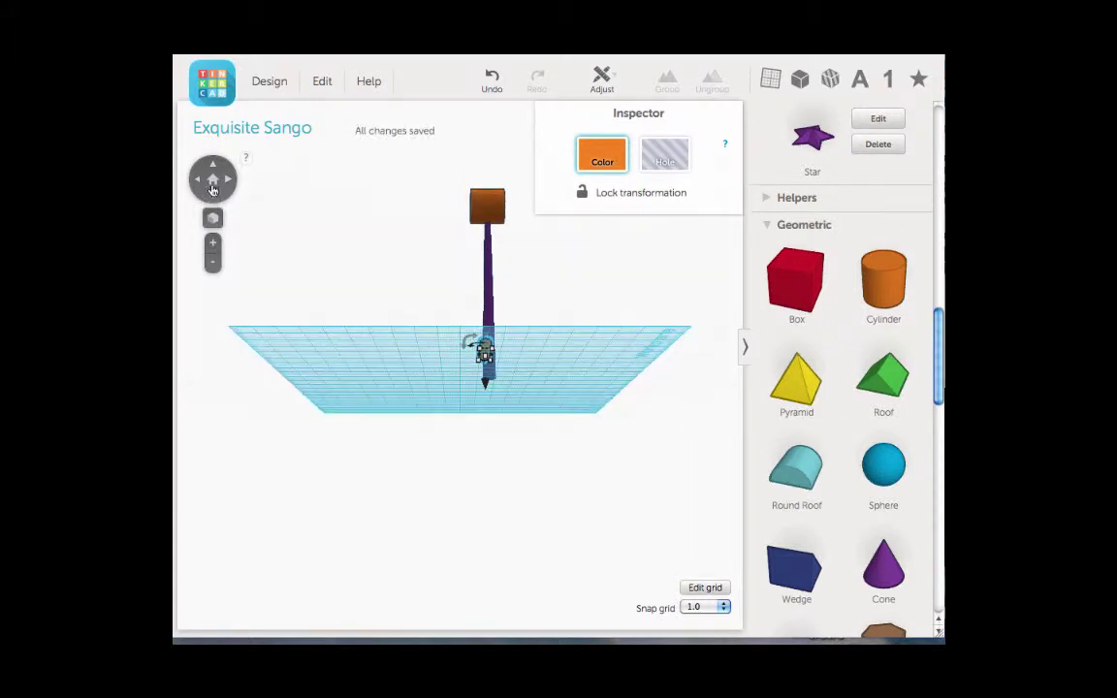
pyautogui.click(214, 167)
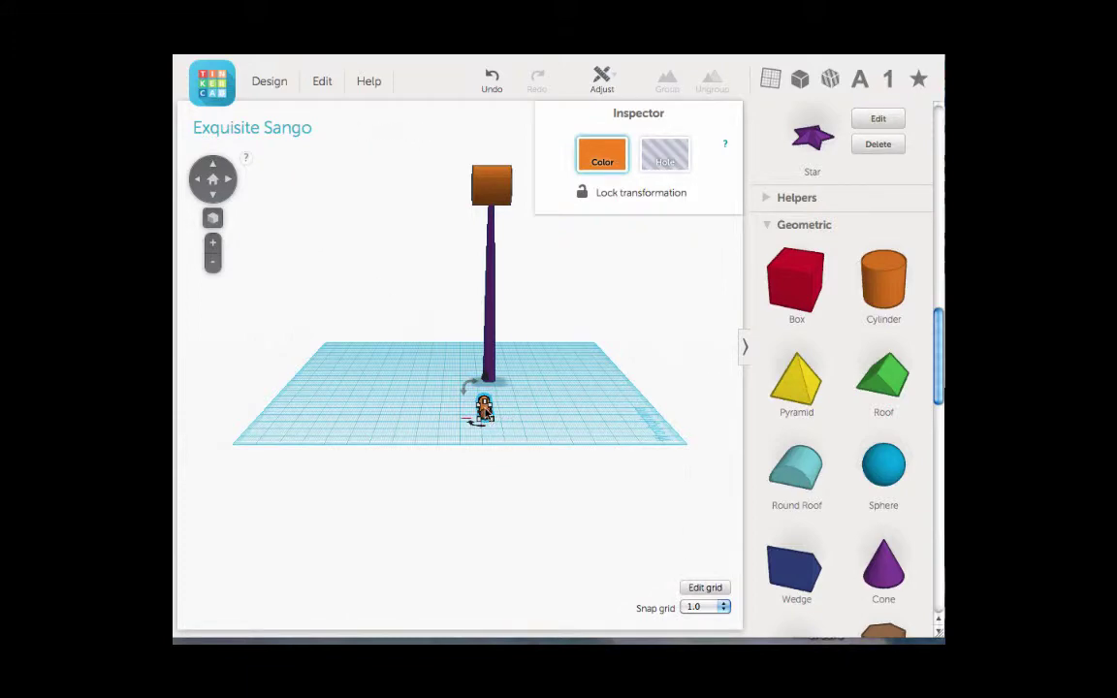
# - Move the thin rod sideways away from the tower on the workplane and colour it yellow
pyautogui.moveTo(483, 407); pyautogui.dragTo(415, 403)
pyautogui.click(603, 155)
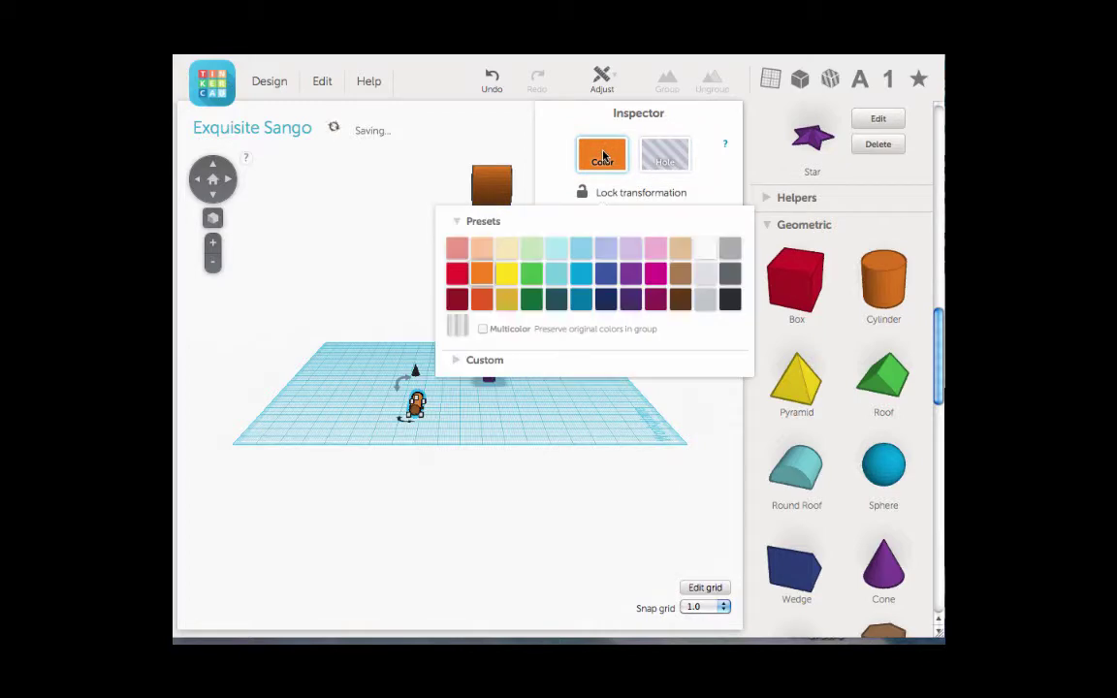
pyautogui.click(506, 274)
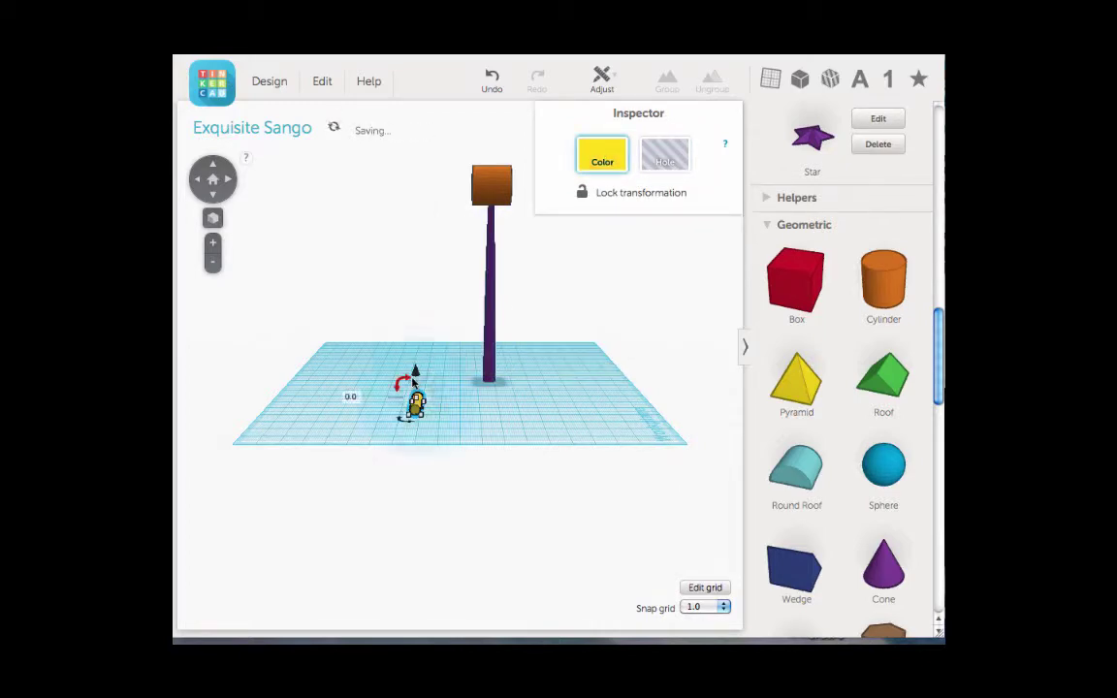
pyautogui.click(197, 179)
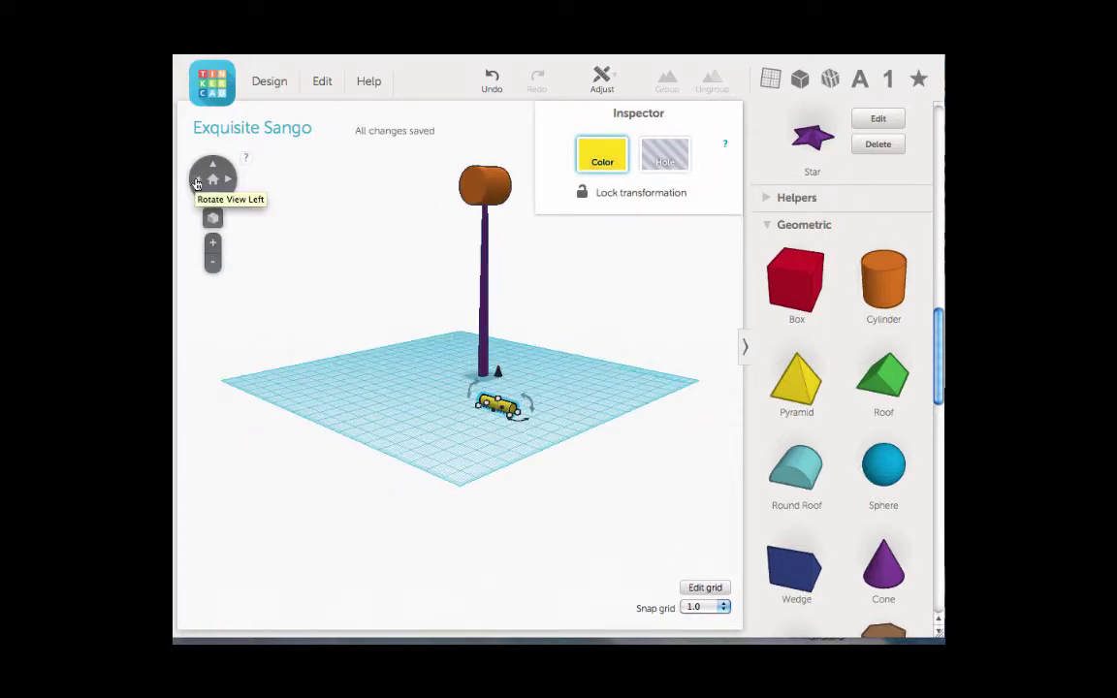
# - Line the yellow rod up with the tower and raise it so it protrudes from the centre of the orange cylinder's end face
pyautogui.moveTo(516, 381); pyautogui.dragTo(462, 390)
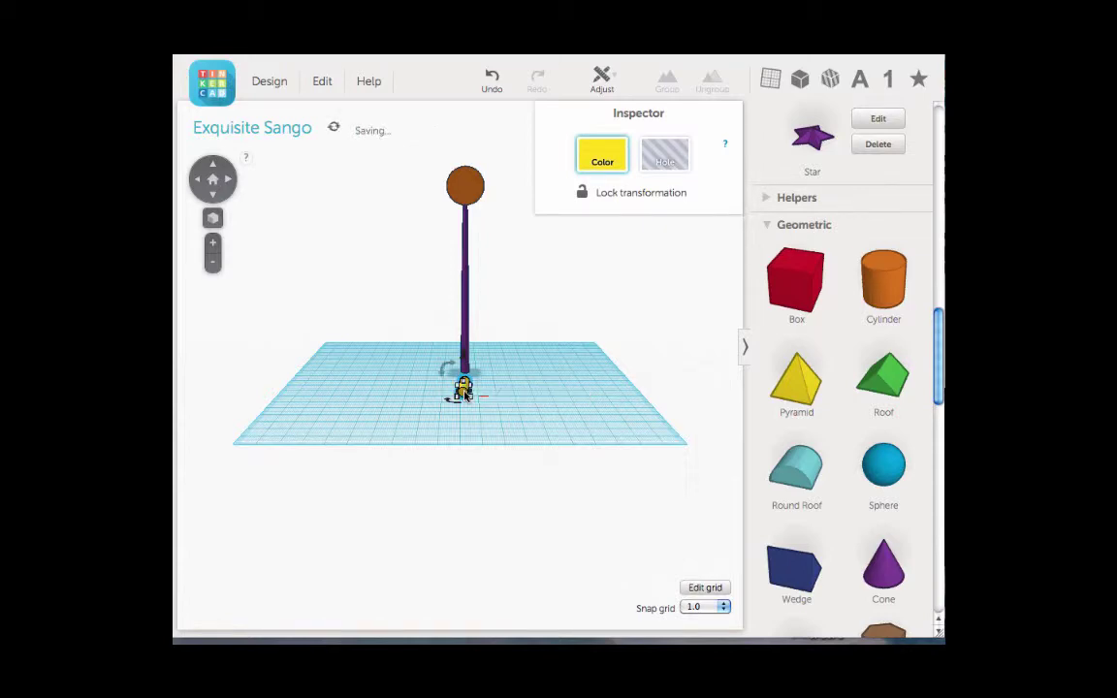
pyautogui.click(229, 187)
pyautogui.click(230, 188)
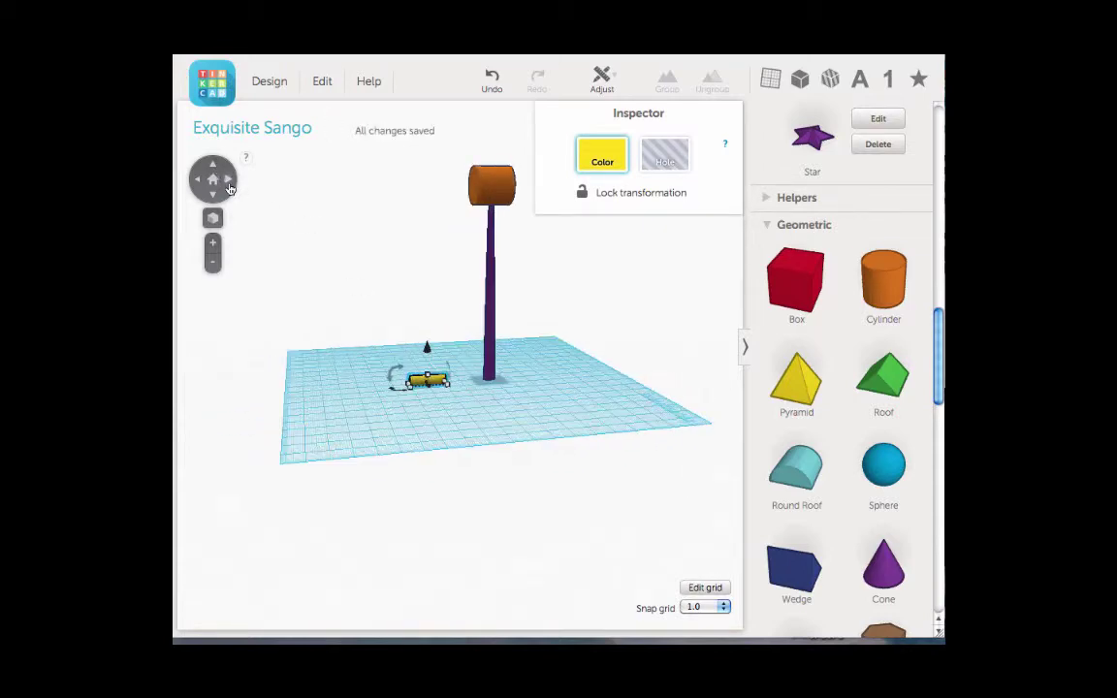
pyautogui.click(229, 188)
pyautogui.click(230, 188)
pyautogui.moveTo(229, 189); pyautogui.dragTo(230, 189)
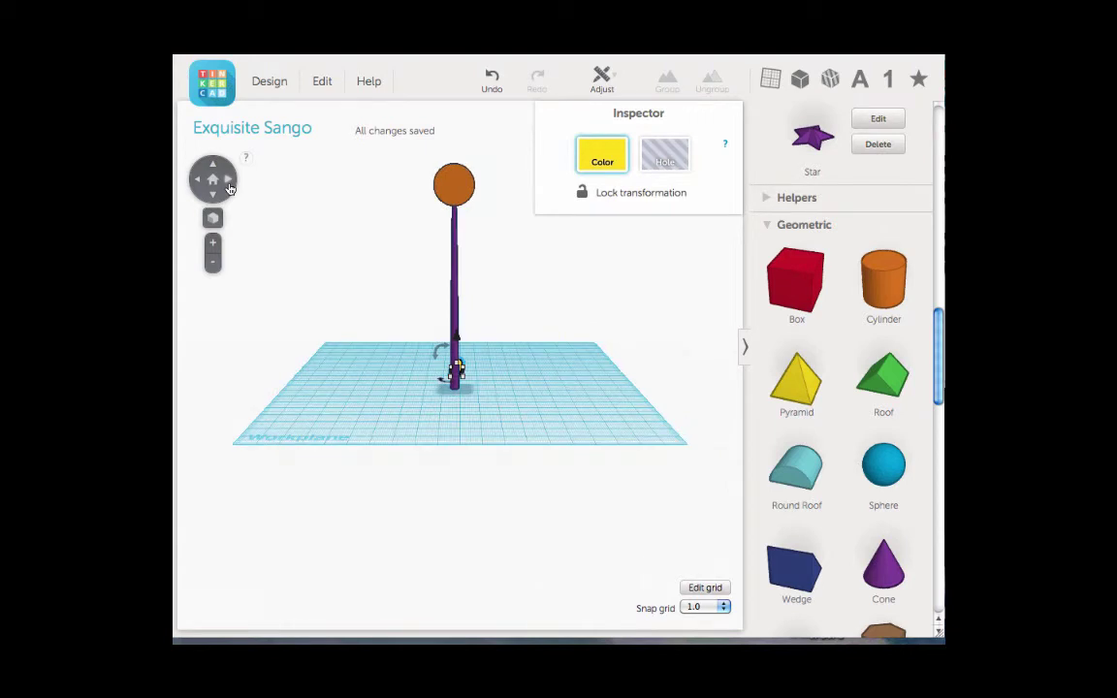
pyautogui.click(230, 189)
pyautogui.click(230, 189)
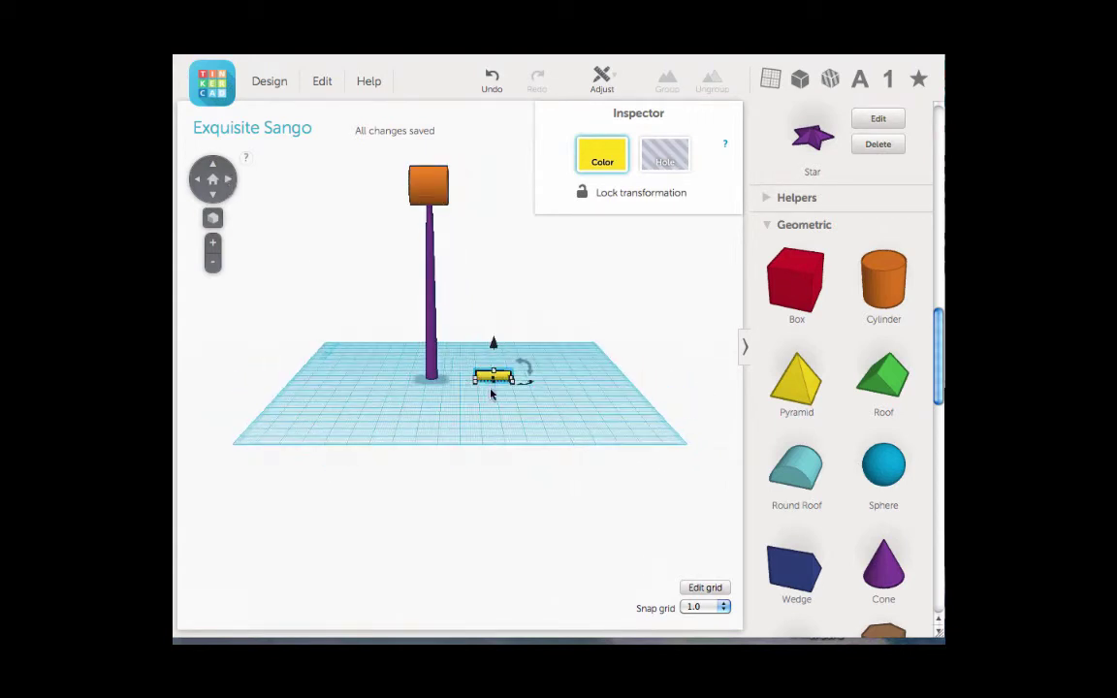
pyautogui.moveTo(495, 378); pyautogui.dragTo(459, 157)
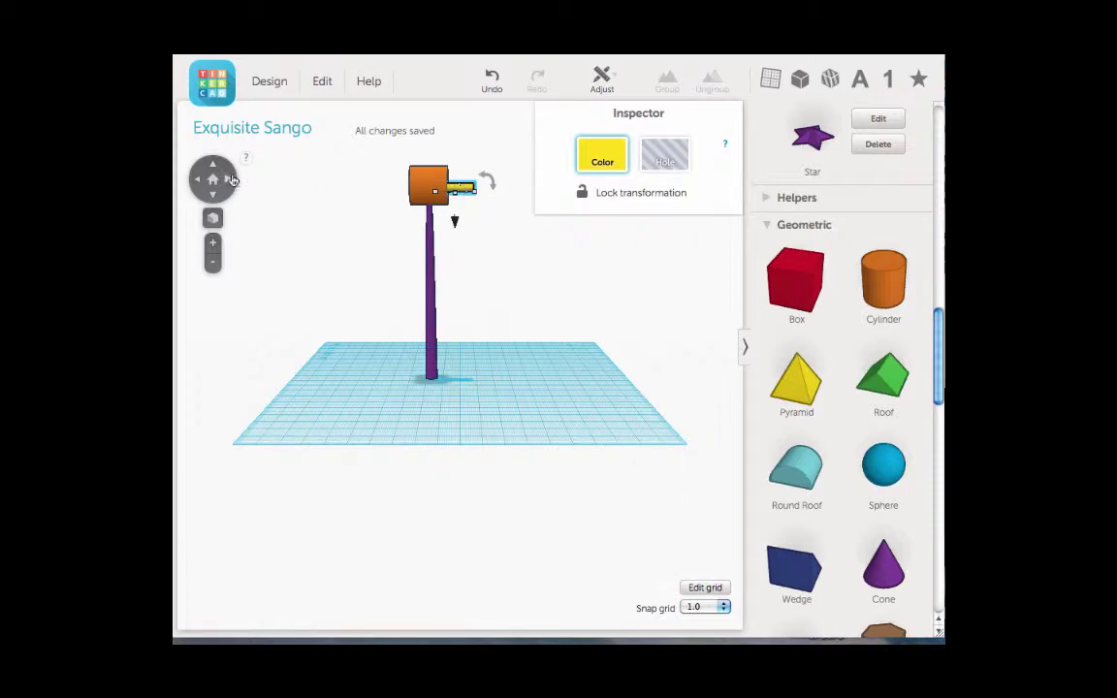
pyautogui.click(228, 180)
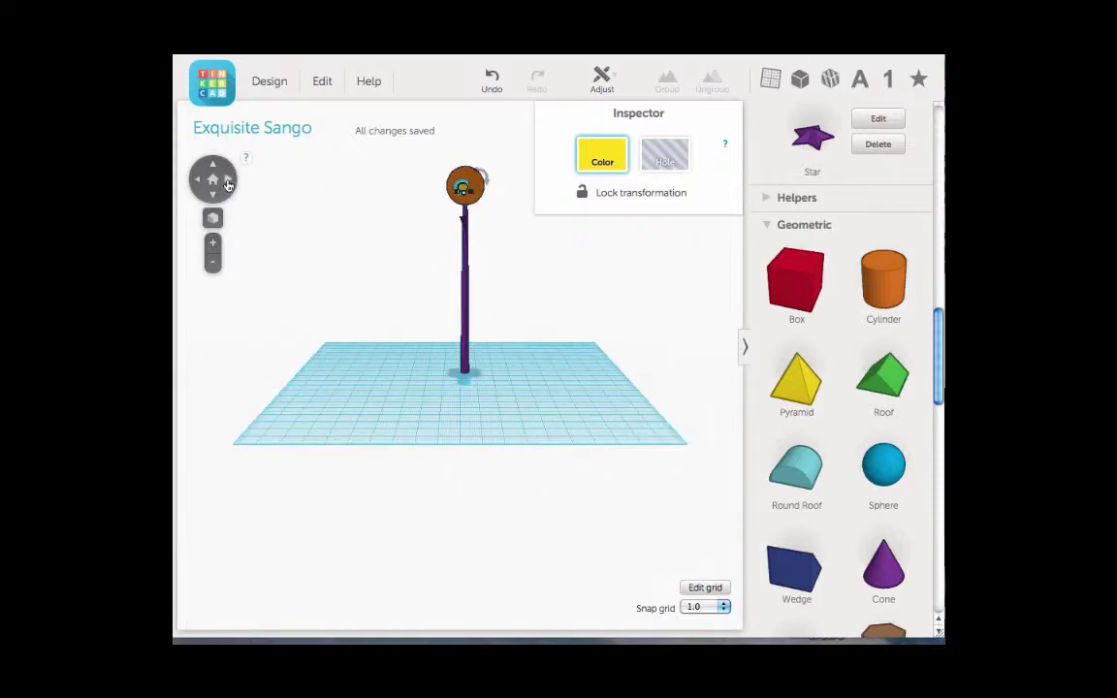
pyautogui.moveTo(464, 191); pyautogui.dragTo(469, 186)
# - Examine the yellow rod's height and centring in the orange cylinder from all around the model
pyautogui.click(230, 181)
pyautogui.click(231, 183)
pyautogui.click(232, 183)
pyautogui.click(231, 183)
pyautogui.click(232, 183)
pyautogui.click(232, 184)
pyautogui.click(232, 183)
pyautogui.click(230, 181)
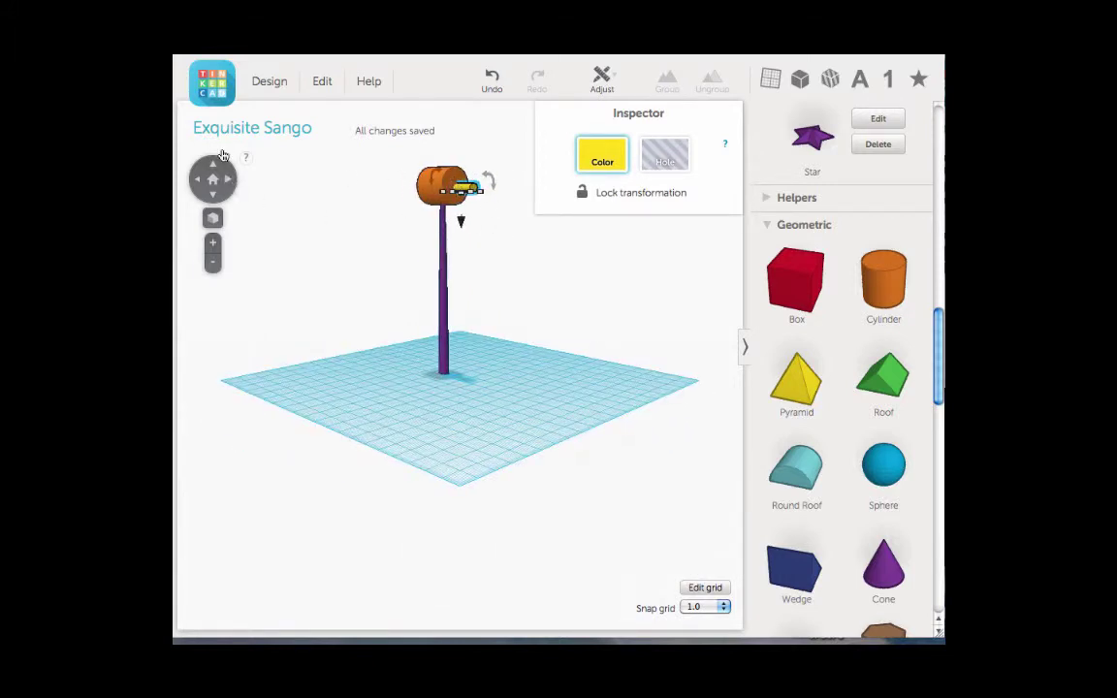
pyautogui.click(212, 179)
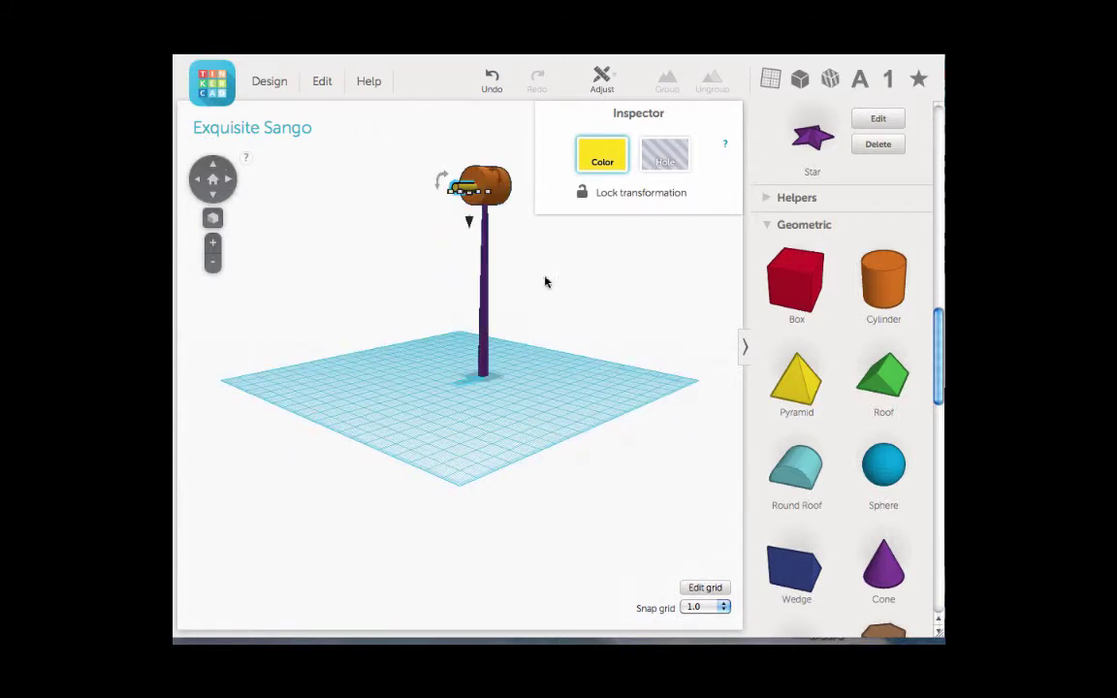
pyautogui.click(228, 185)
pyautogui.click(228, 185)
pyautogui.click(228, 185)
pyautogui.click(228, 185)
pyautogui.click(228, 185)
pyautogui.click(228, 186)
pyautogui.click(228, 185)
pyautogui.click(228, 185)
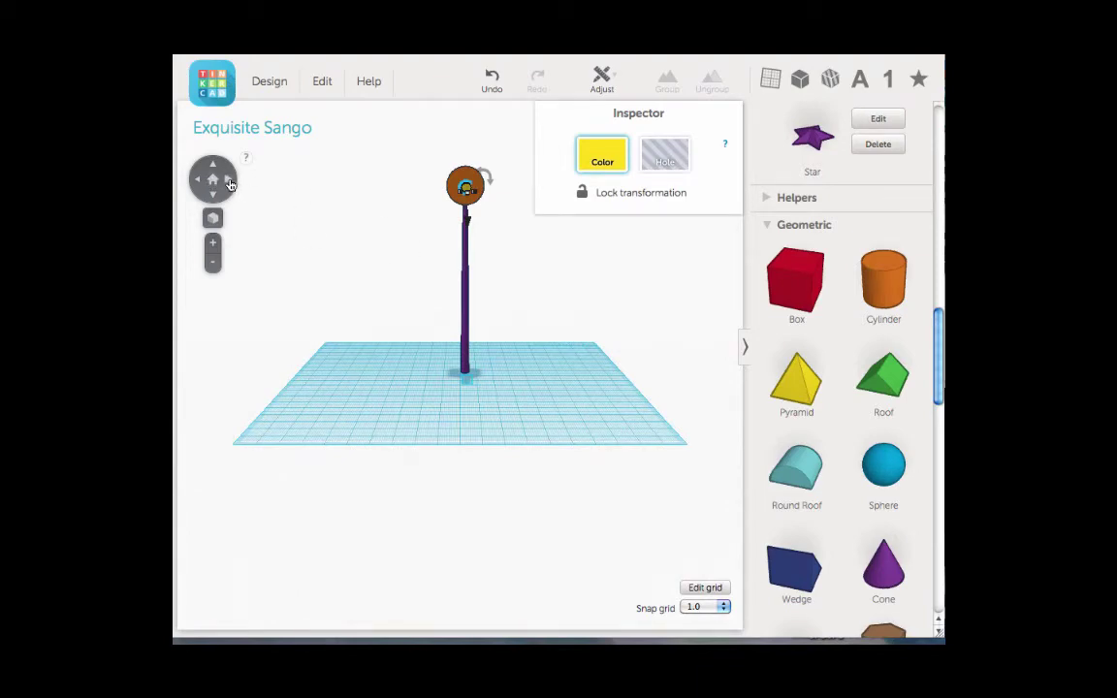
pyautogui.click(230, 184)
pyautogui.click(230, 184)
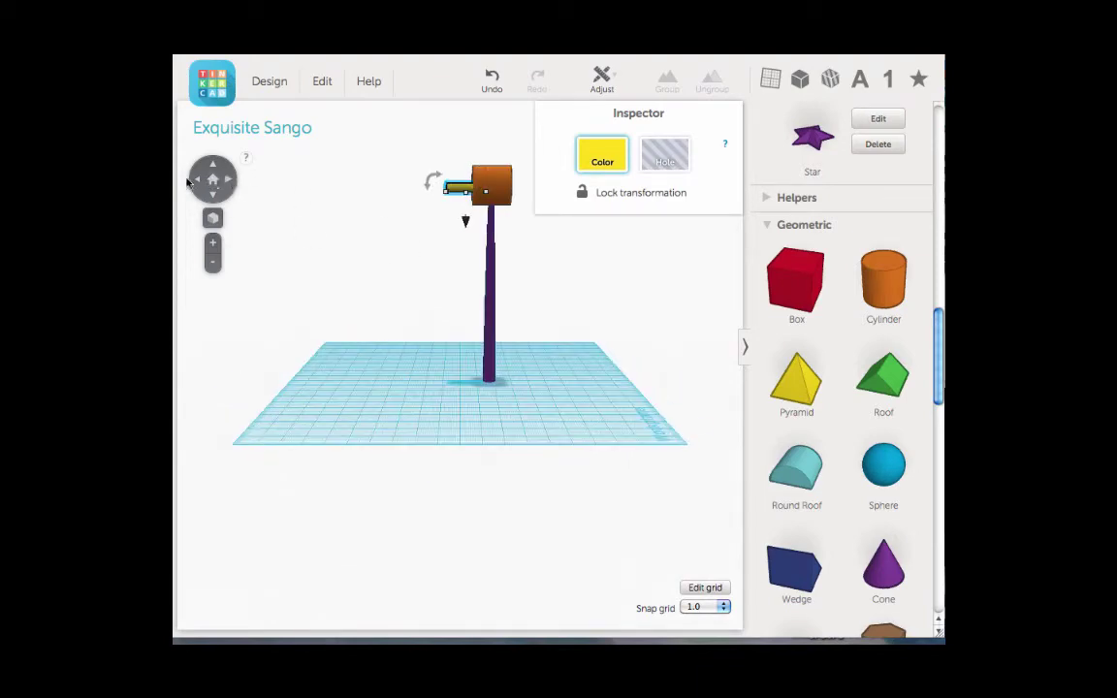
pyautogui.click(195, 185)
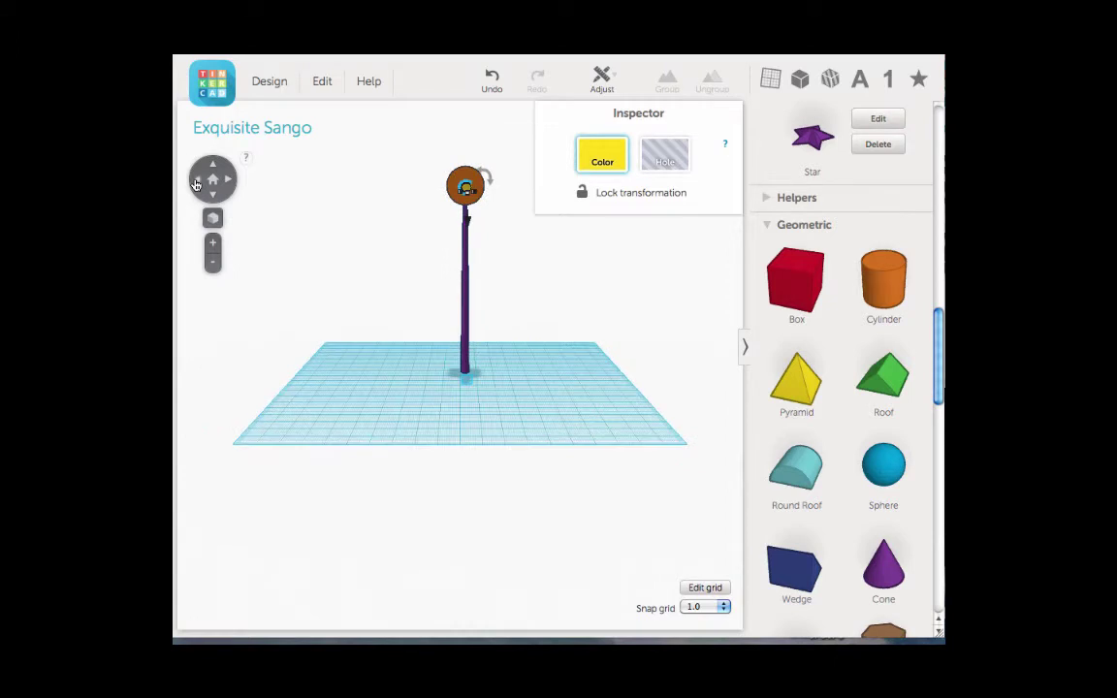
# - Place a paraboloid on the workplane beside the tower, thin its depth and stretch its height to about 69 mm
pyautogui.moveTo(935, 325); pyautogui.dragTo(936, 443)
pyautogui.moveTo(799, 193); pyautogui.dragTo(547, 378)
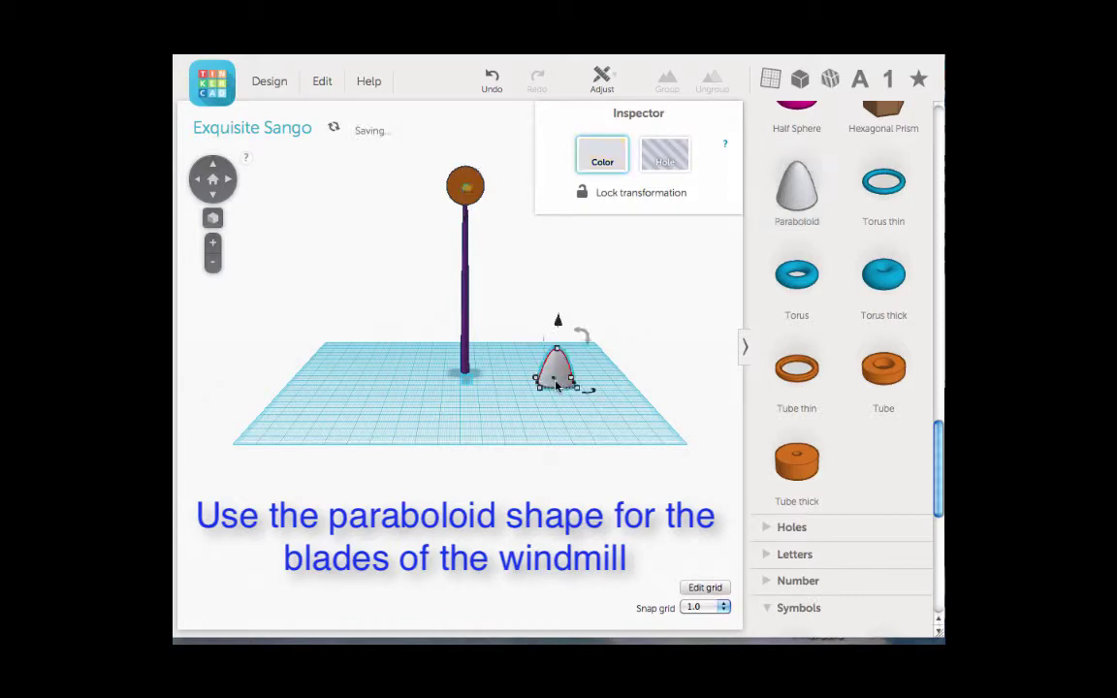
pyautogui.click(227, 180)
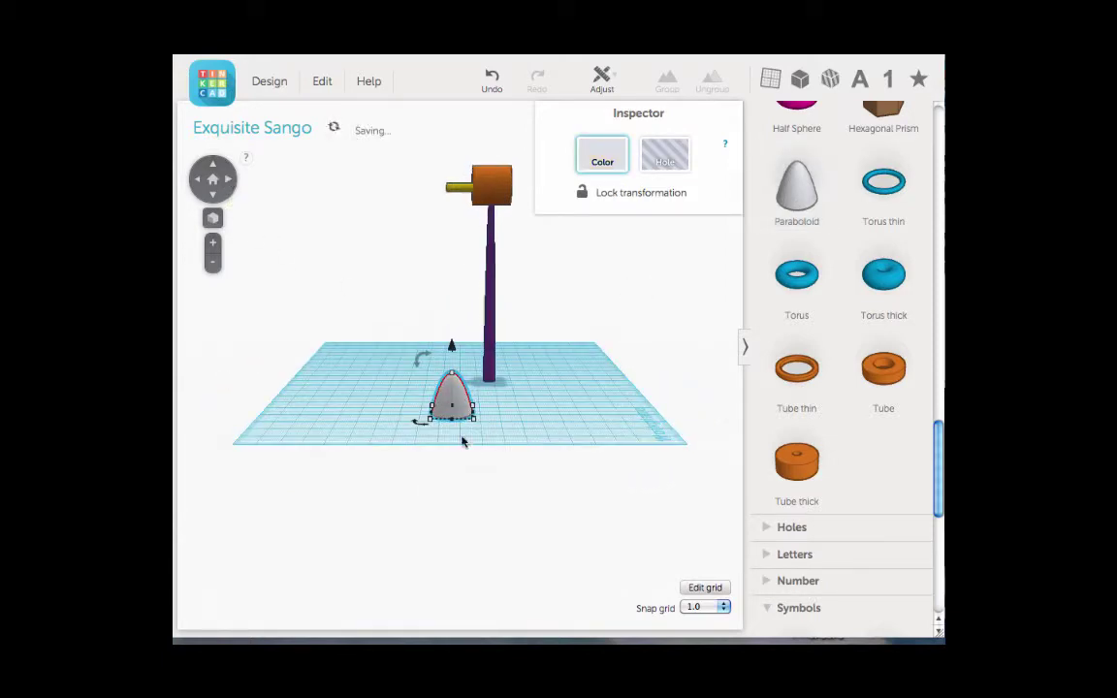
pyautogui.moveTo(431, 423); pyautogui.dragTo(455, 437)
pyautogui.moveTo(467, 385); pyautogui.dragTo(464, 278)
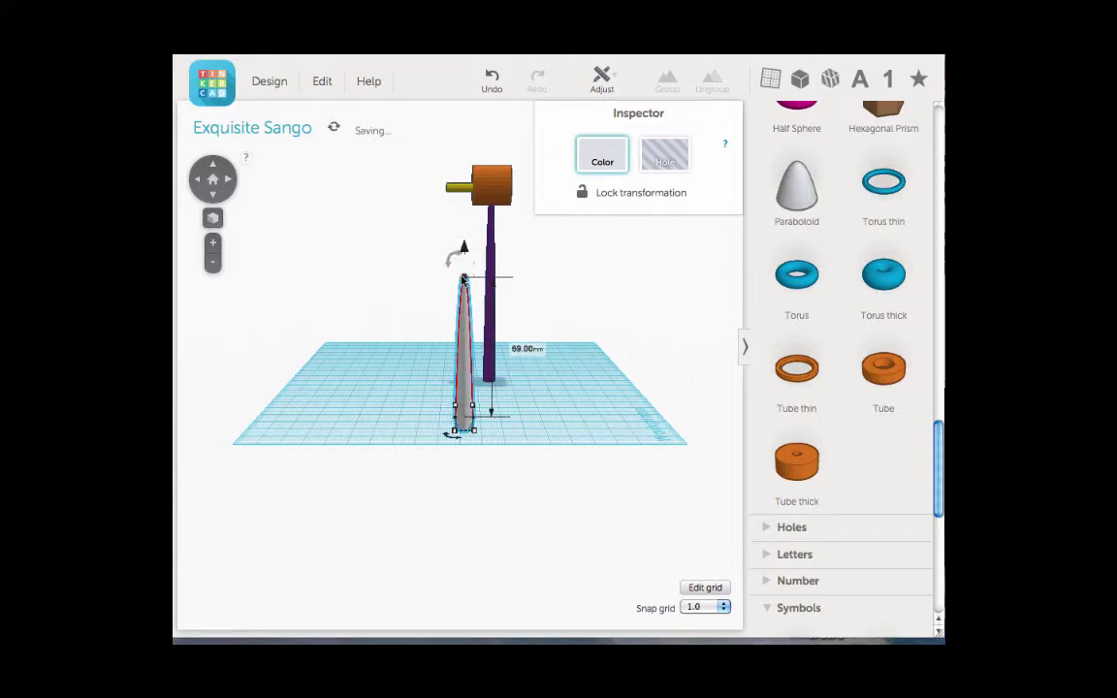
# - Narrow the paraboloid's width to roughly half, stretch its height to about 82 mm and move it closer to the tower
pyautogui.click(200, 183)
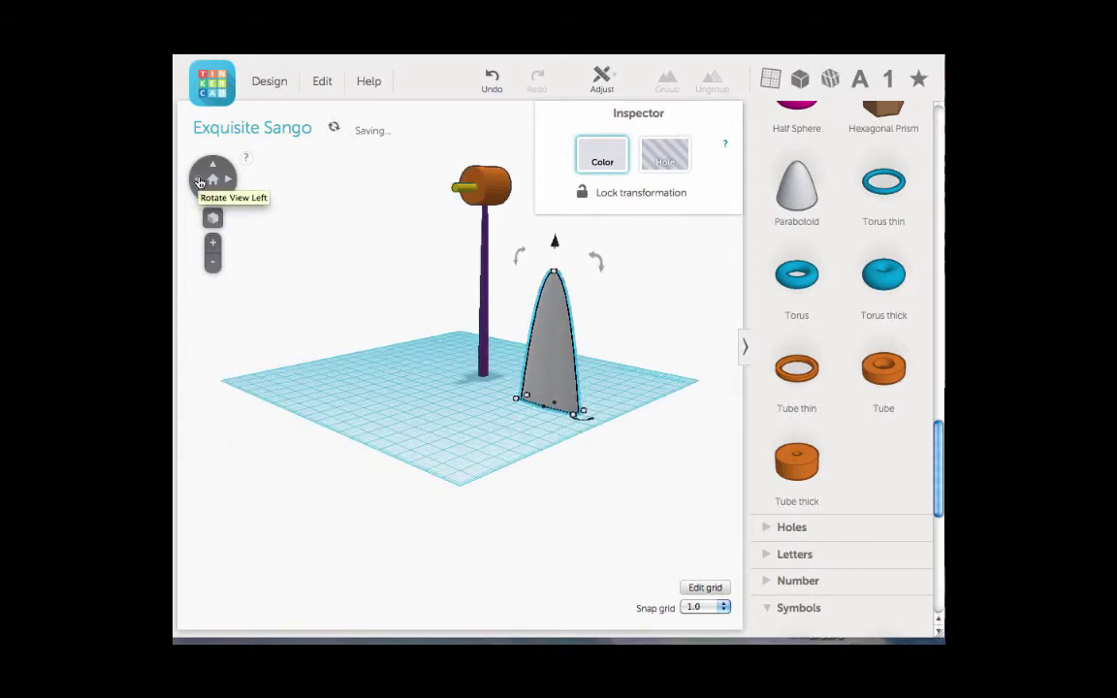
pyautogui.click(200, 182)
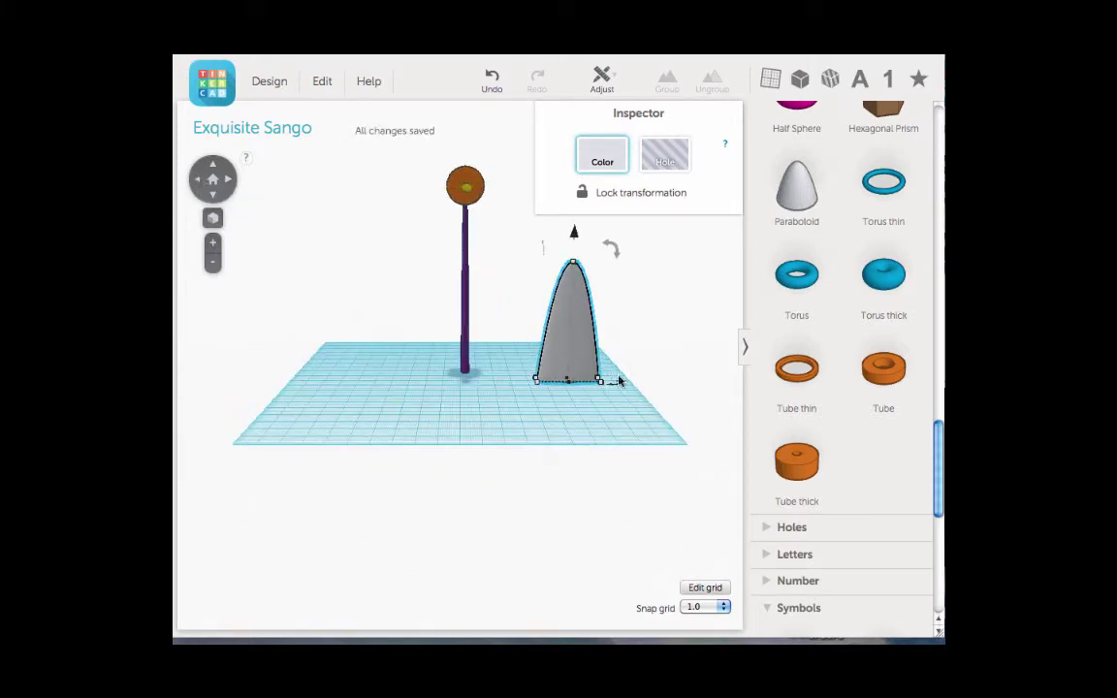
pyautogui.moveTo(535, 389); pyautogui.dragTo(571, 386)
pyautogui.moveTo(593, 260); pyautogui.dragTo(592, 240)
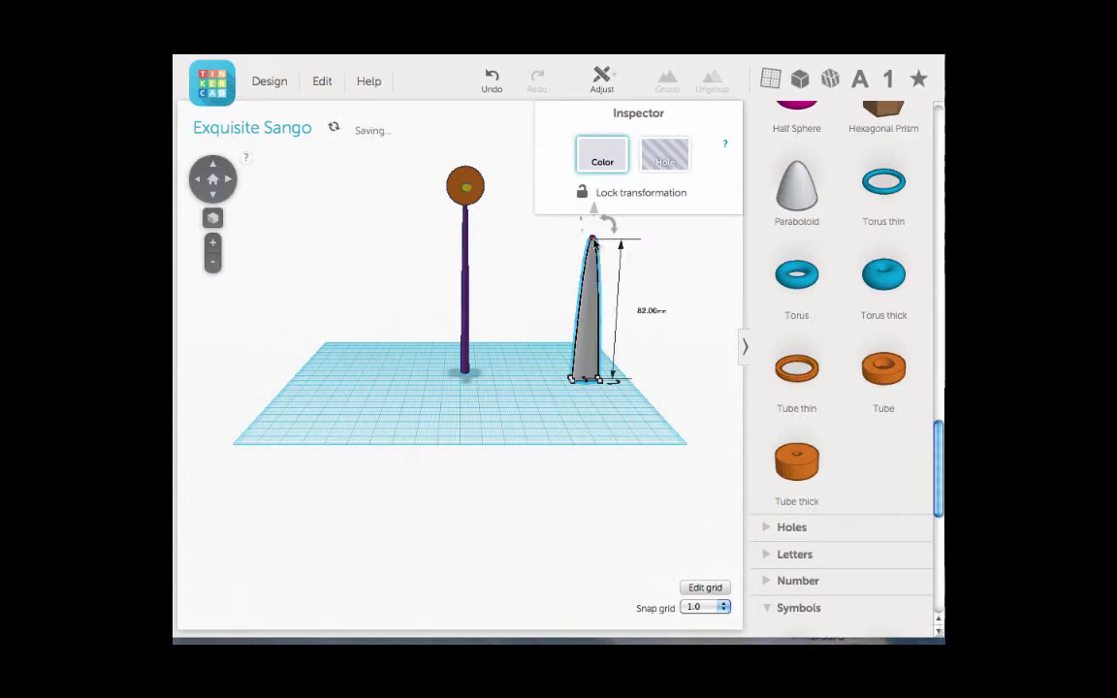
pyautogui.moveTo(587, 293); pyautogui.dragTo(540, 326)
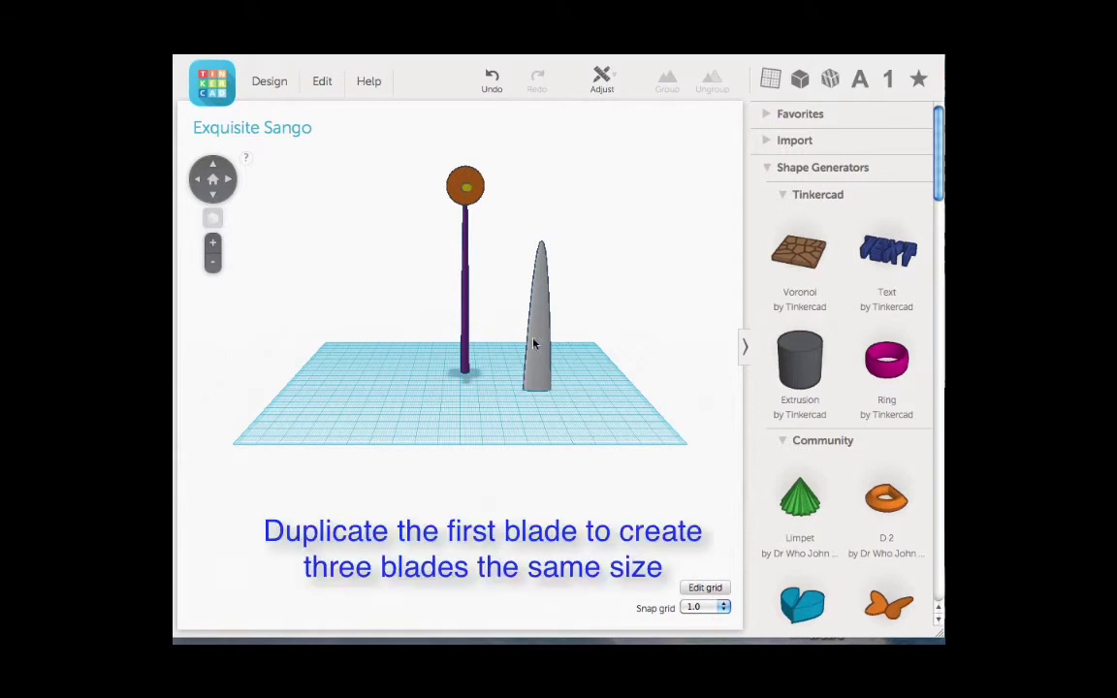
# - Duplicate the paraboloid blade and place the copy on the opposite side of the tower
pyautogui.click(315, 86)
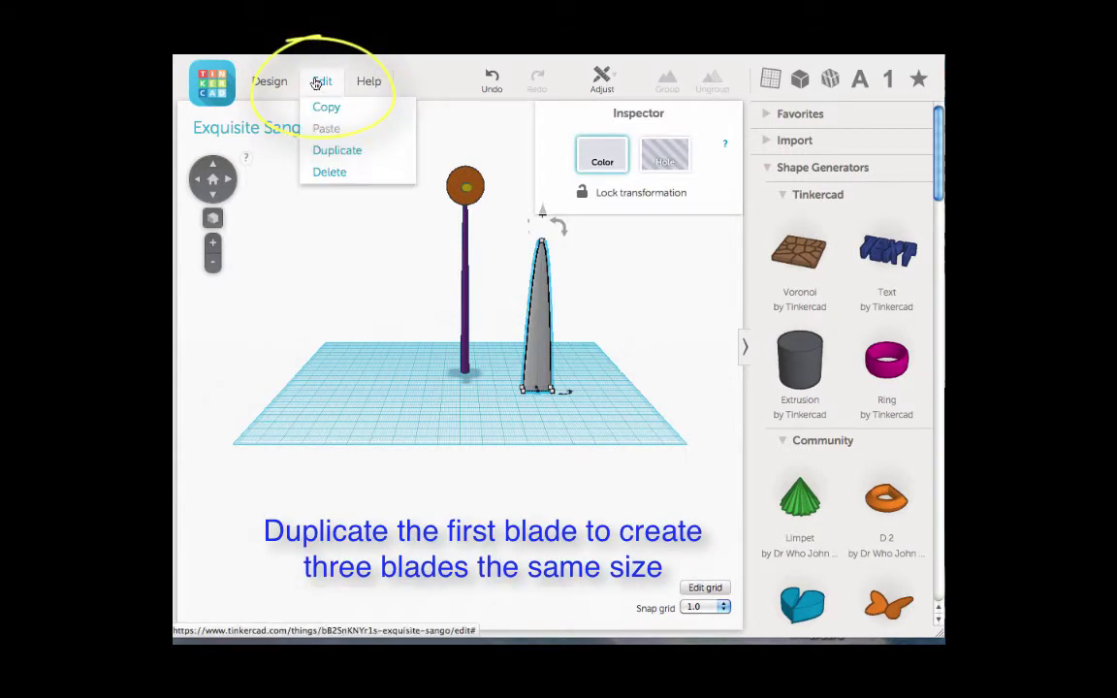
pyautogui.click(335, 150)
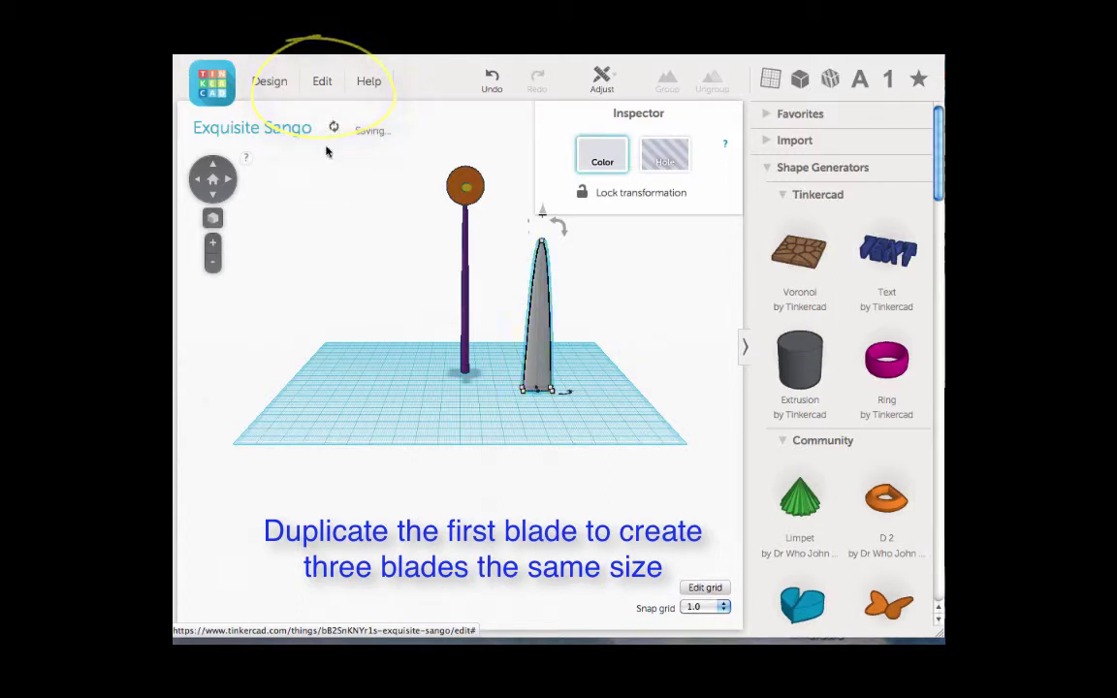
pyautogui.moveTo(540, 360); pyautogui.dragTo(386, 390)
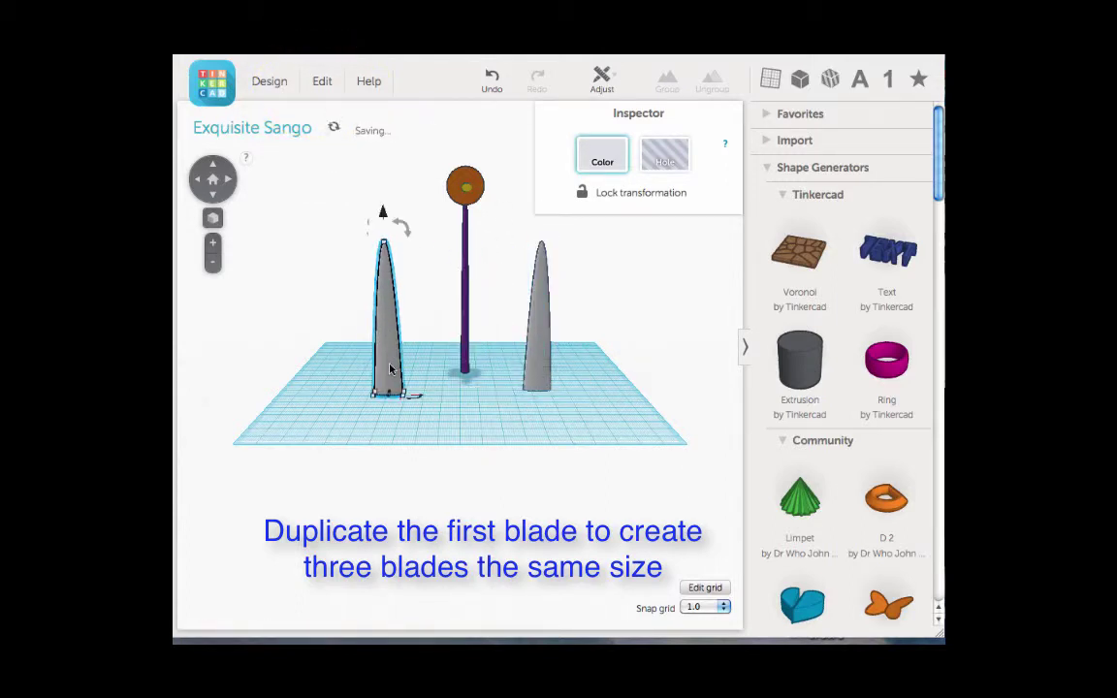
# - Duplicate the blade once more and place the third blade between the second blade and the tower
pyautogui.click(321, 83)
pyautogui.click(331, 150)
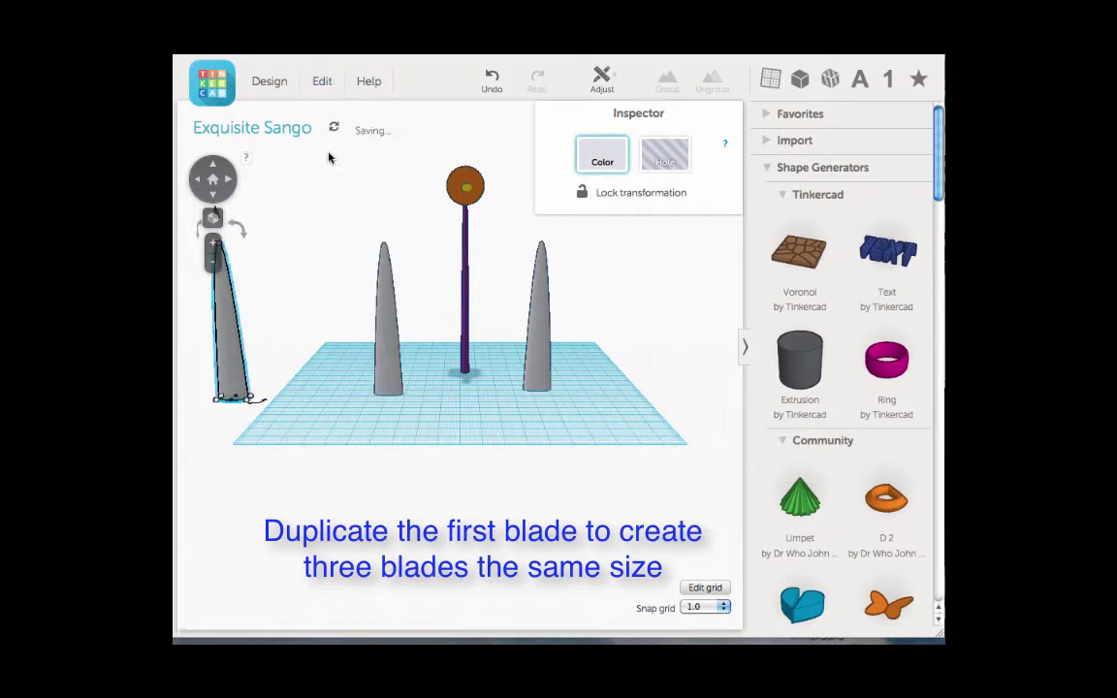
pyautogui.moveTo(233, 346); pyautogui.dragTo(428, 346)
pyautogui.click(458, 342)
pyautogui.click(464, 356)
pyautogui.click(424, 347)
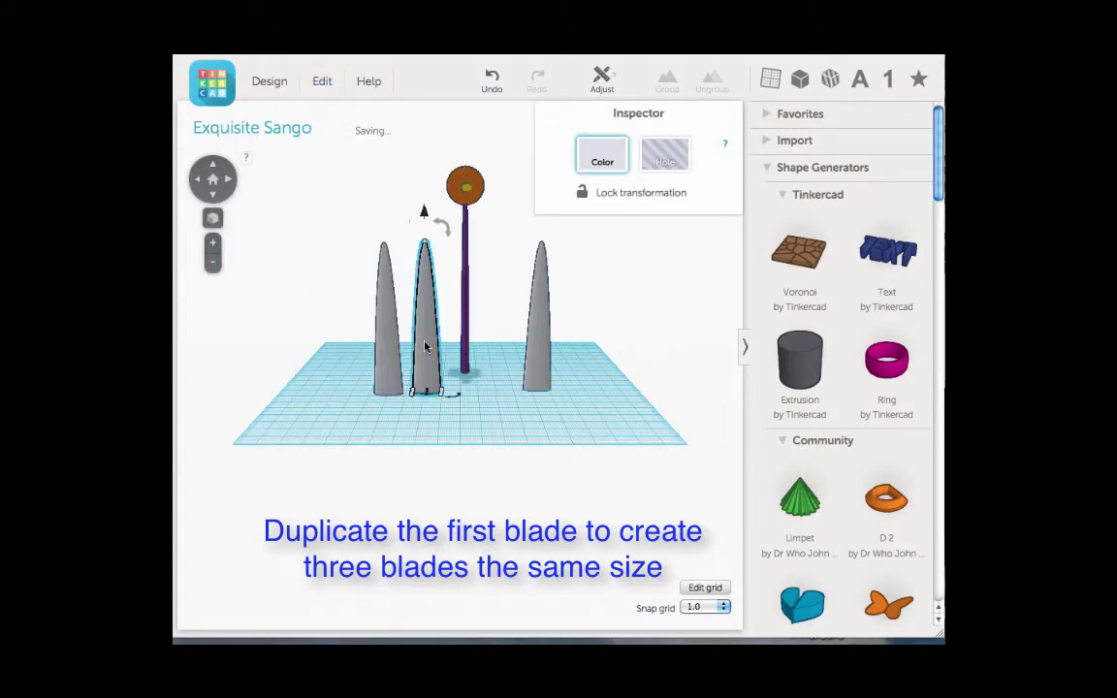
# - Colour the blade nearest the tower green, the first blade blue and the remaining blade red
pyautogui.click(611, 158)
pyautogui.click(479, 245)
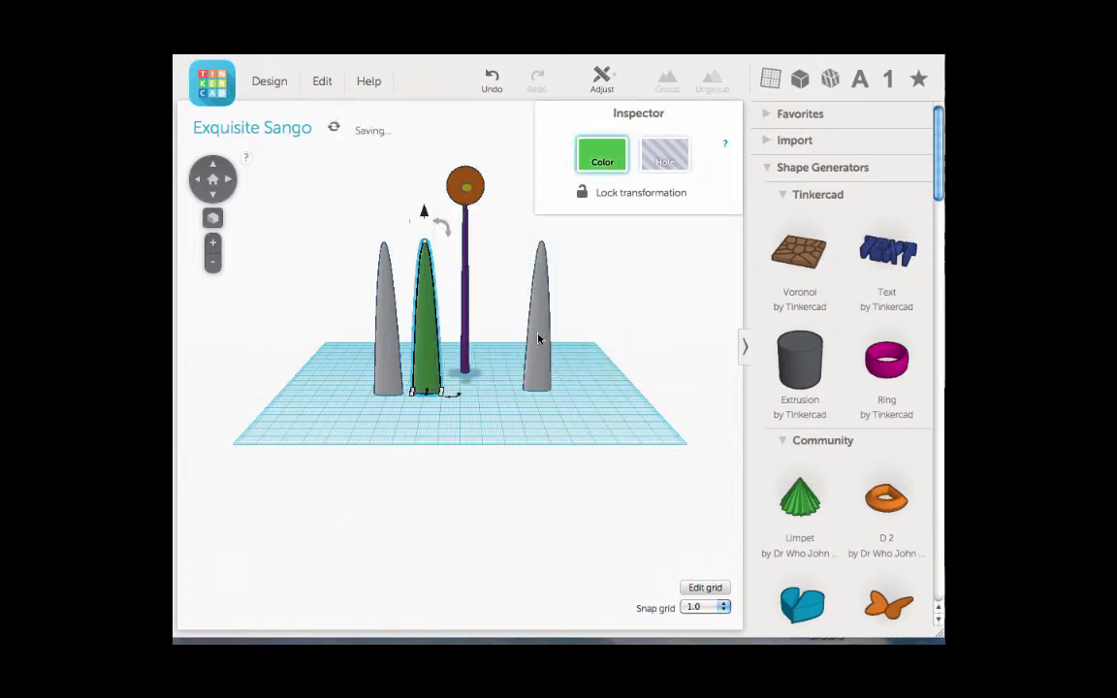
pyautogui.click(539, 267)
pyautogui.click(600, 157)
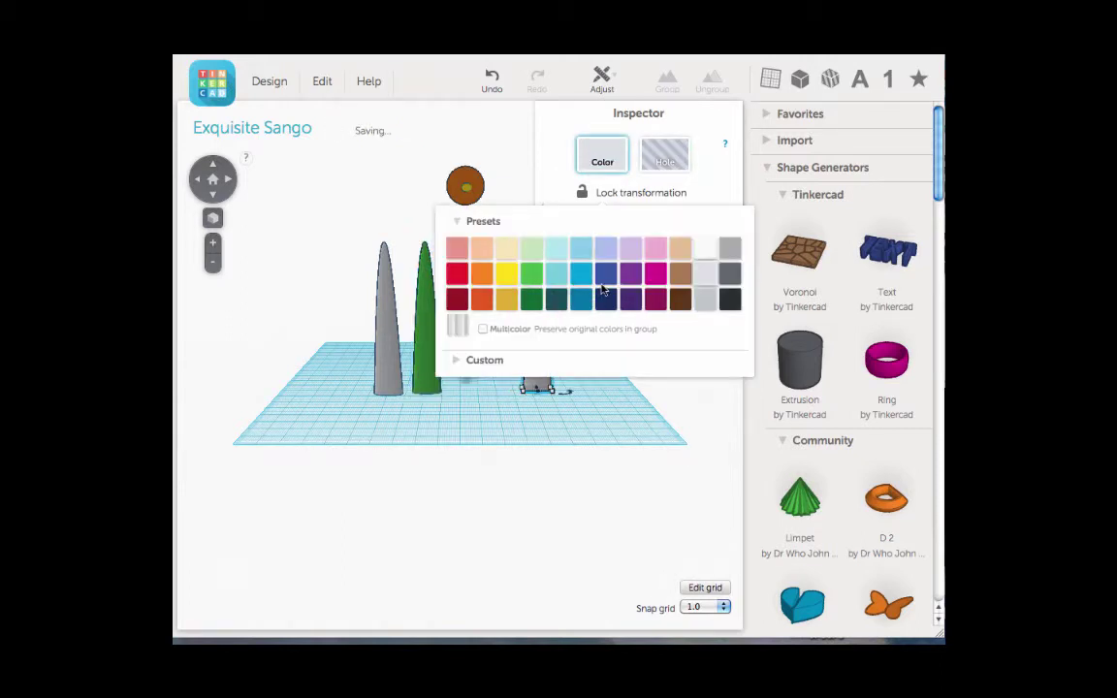
pyautogui.click(605, 277)
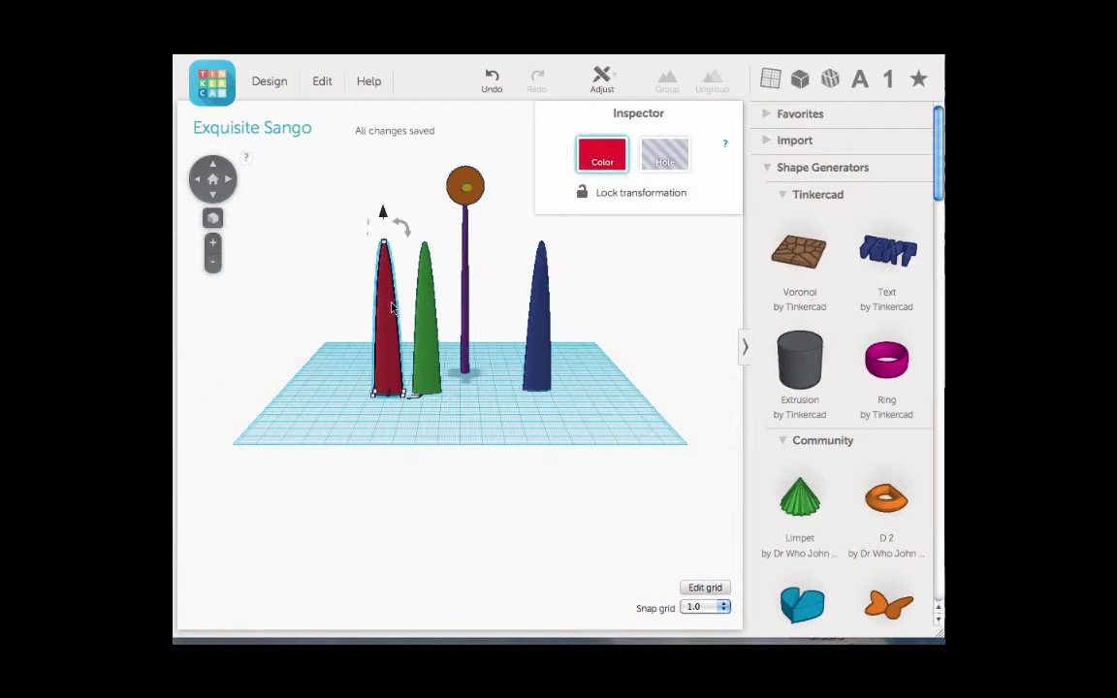
# - Move the red blade farther from the tower and position the green blade directly in front of the tower, beneath the yellow rod
pyautogui.moveTo(390, 321); pyautogui.dragTo(467, 308)
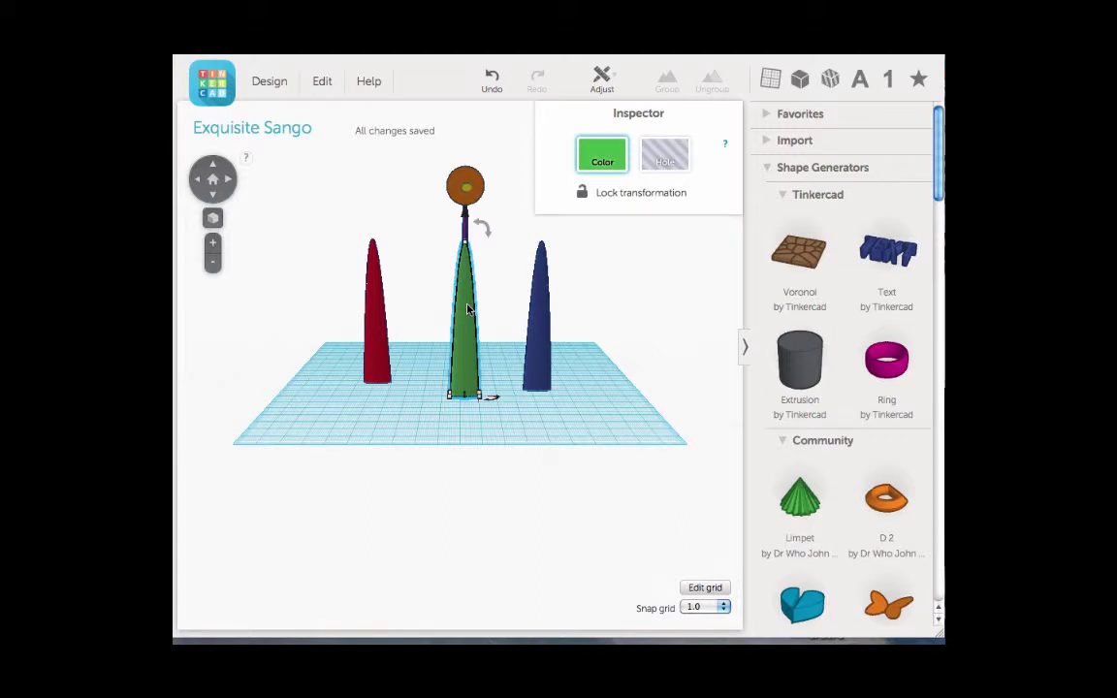
pyautogui.moveTo(467, 309); pyautogui.dragTo(469, 300)
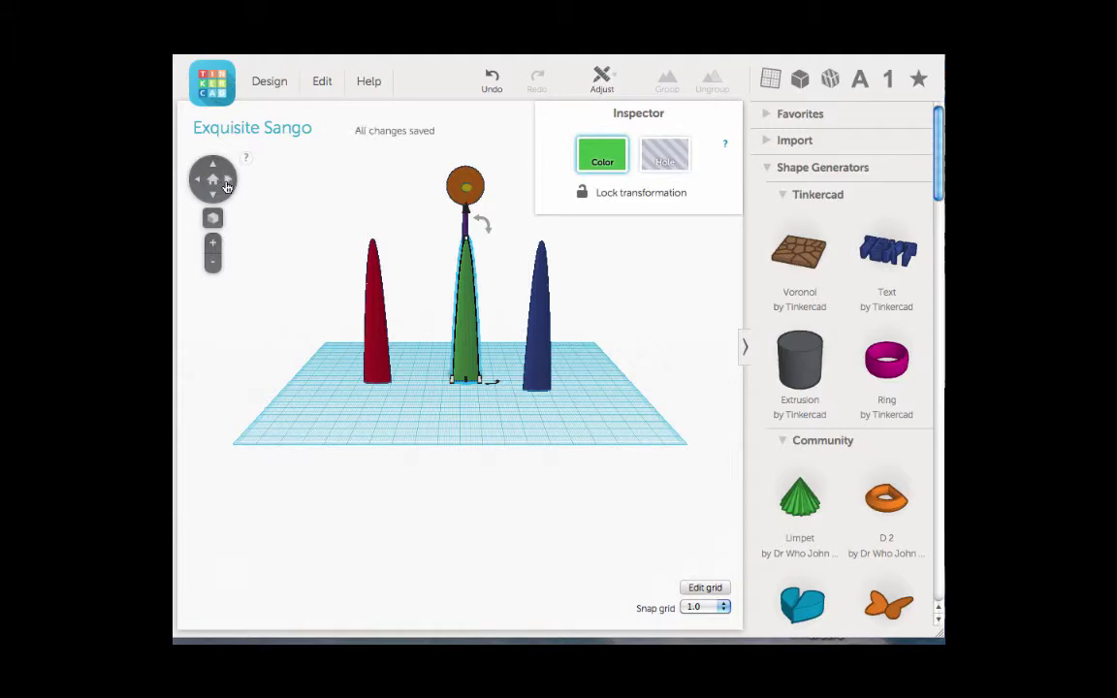
pyautogui.click(226, 183)
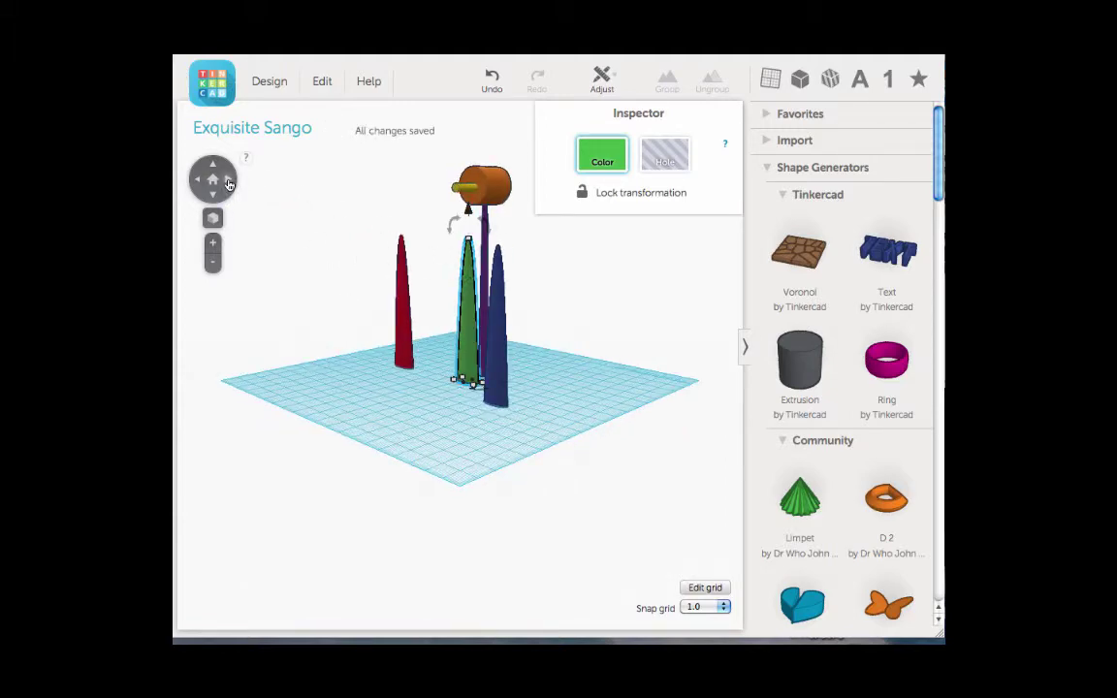
pyautogui.click(229, 183)
pyautogui.moveTo(469, 363); pyautogui.dragTo(464, 369)
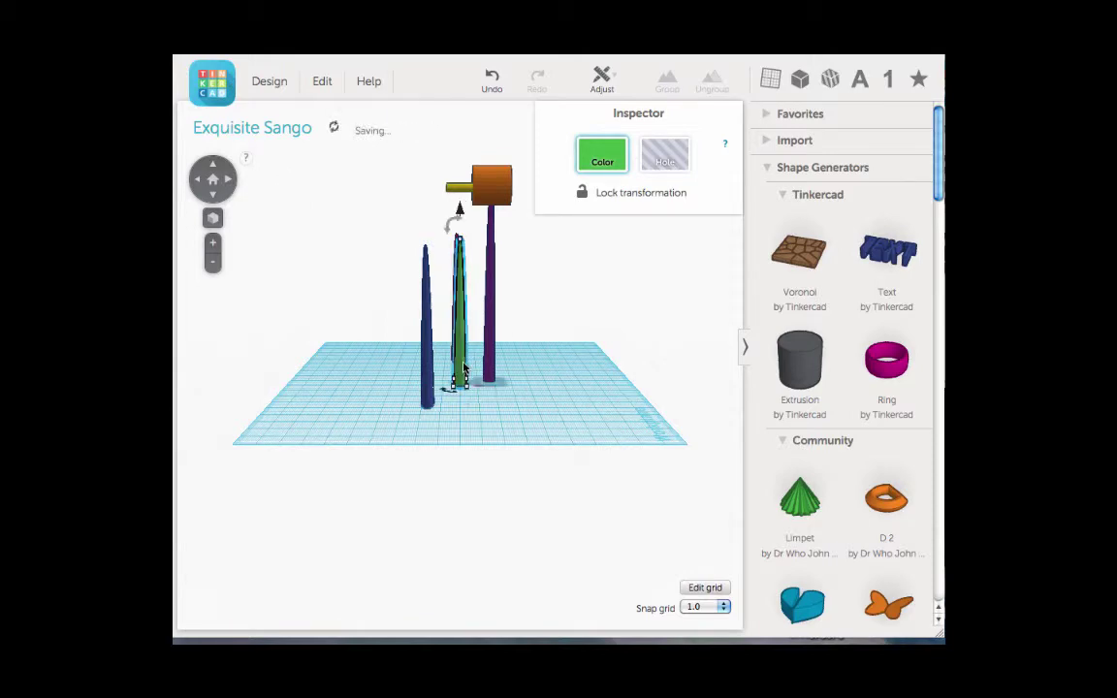
# - Raise the green blade about 101 mm above the workplane so its base sits at the yellow rod, pointing upward
pyautogui.click(199, 184)
pyautogui.click(199, 184)
pyautogui.click(199, 184)
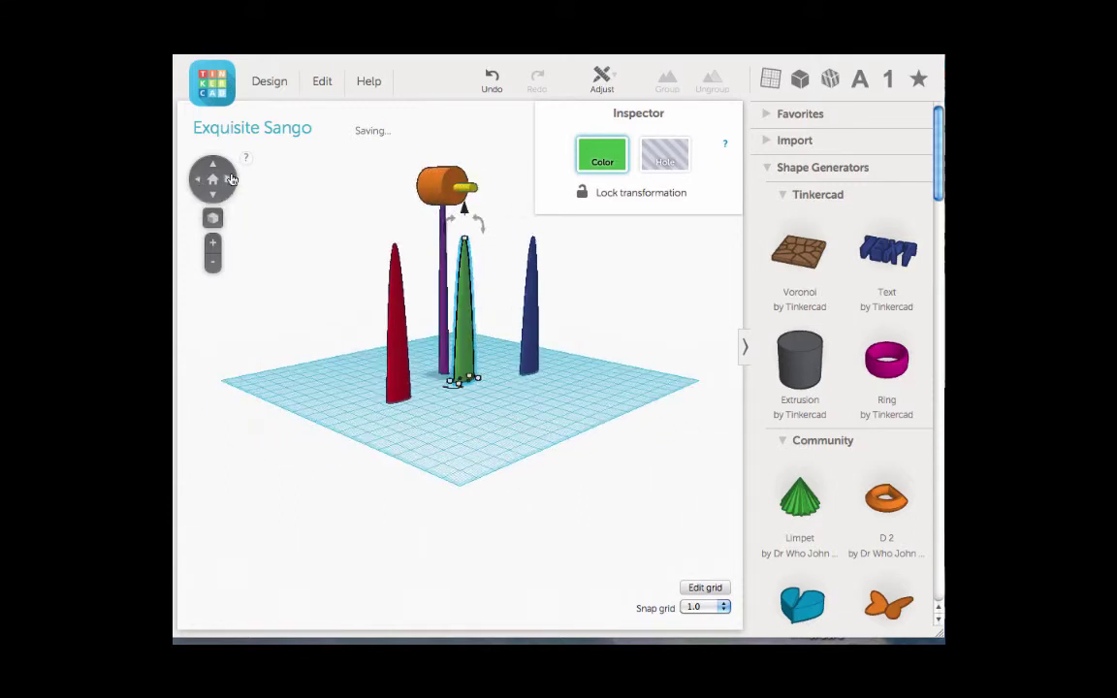
pyautogui.click(233, 180)
pyautogui.moveTo(466, 206); pyautogui.dragTo(468, 107)
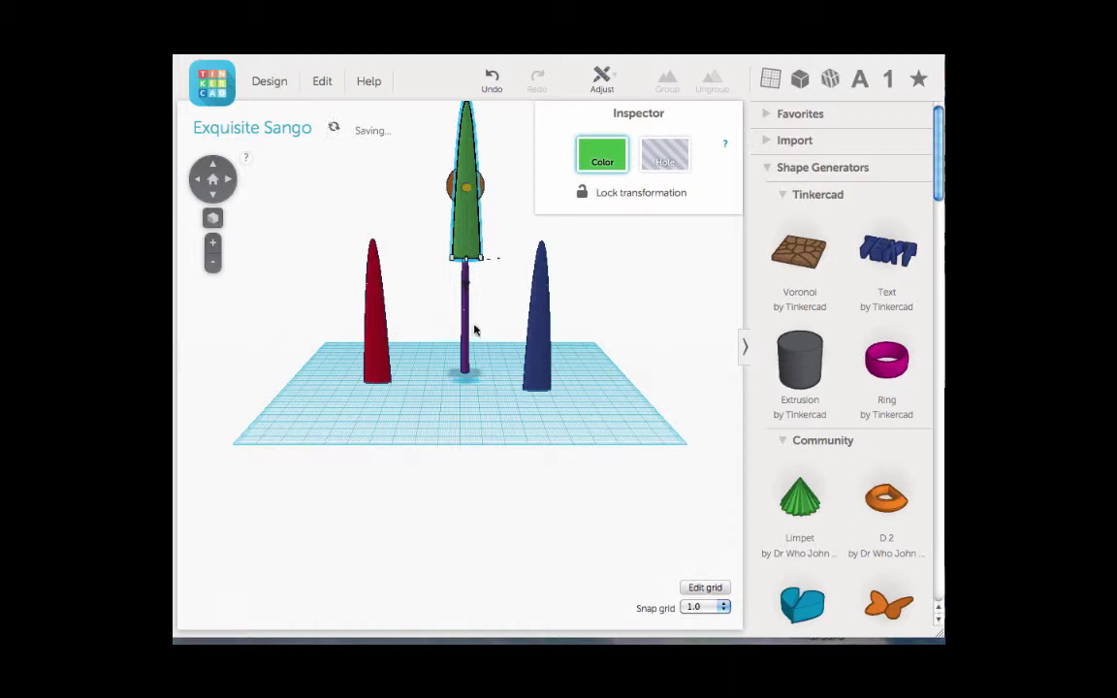
pyautogui.click(212, 264)
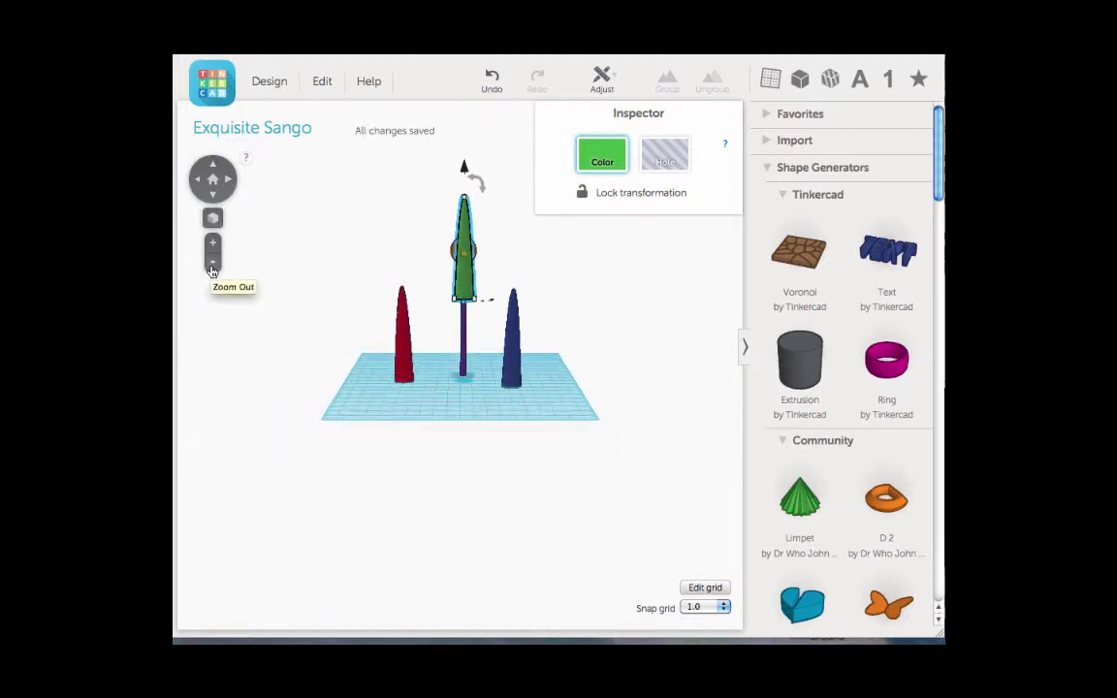
pyautogui.moveTo(464, 230); pyautogui.dragTo(462, 231)
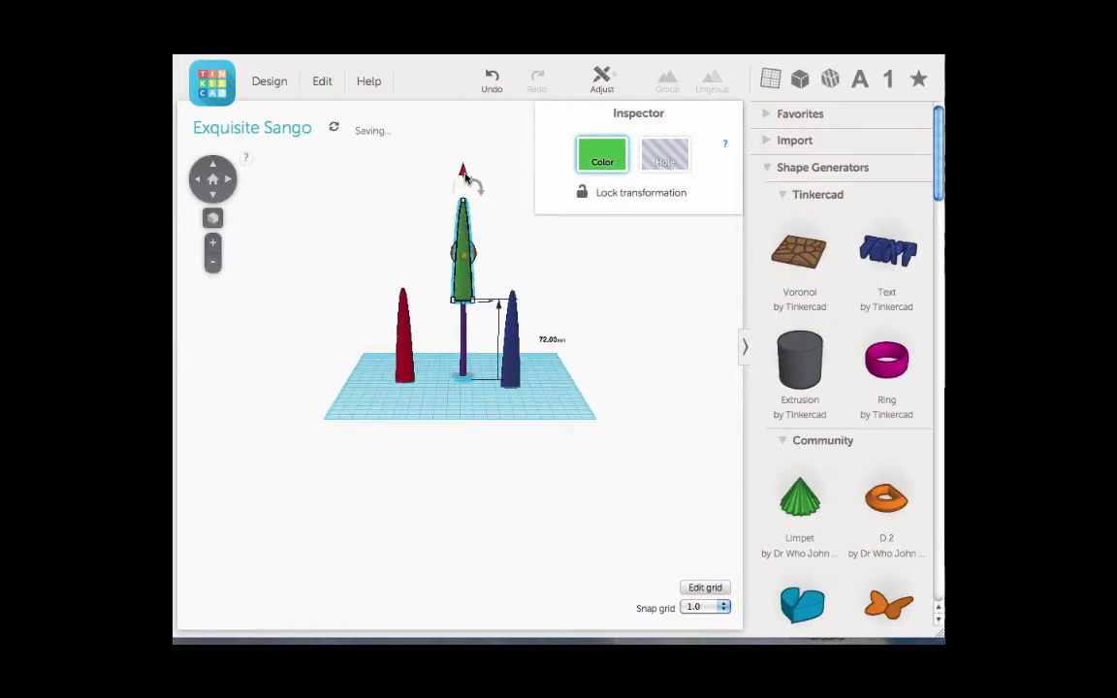
pyautogui.moveTo(463, 171); pyautogui.dragTo(468, 137)
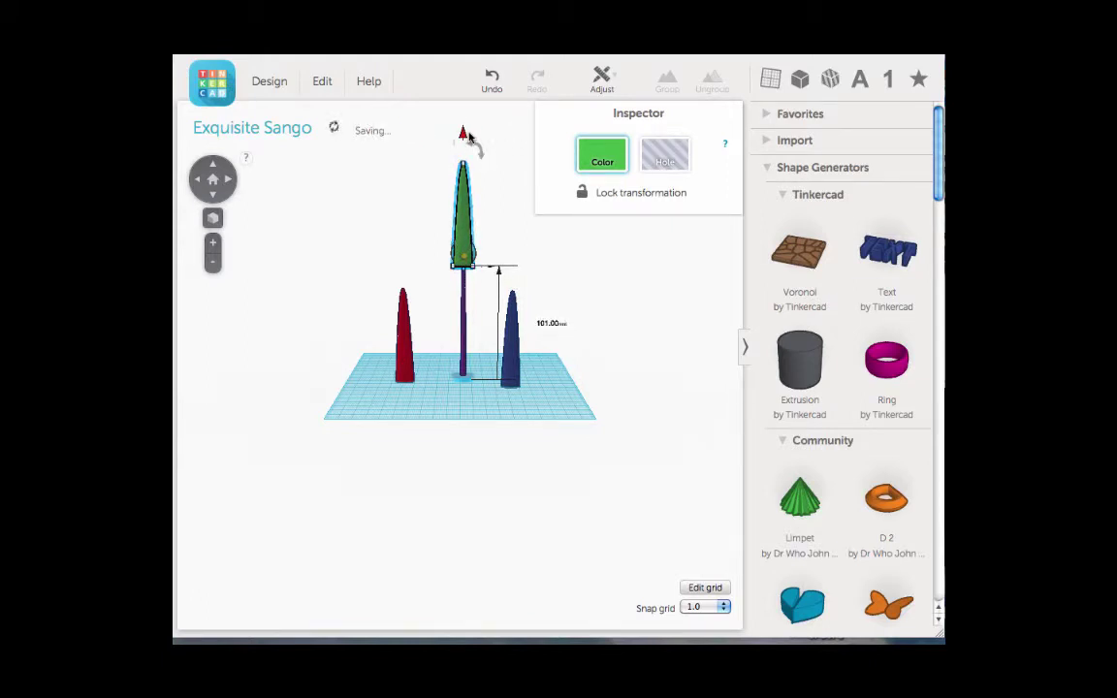
# - Move the blue blade beside the tower and raise it level with the green blade
pyautogui.click(228, 183)
pyautogui.click(229, 184)
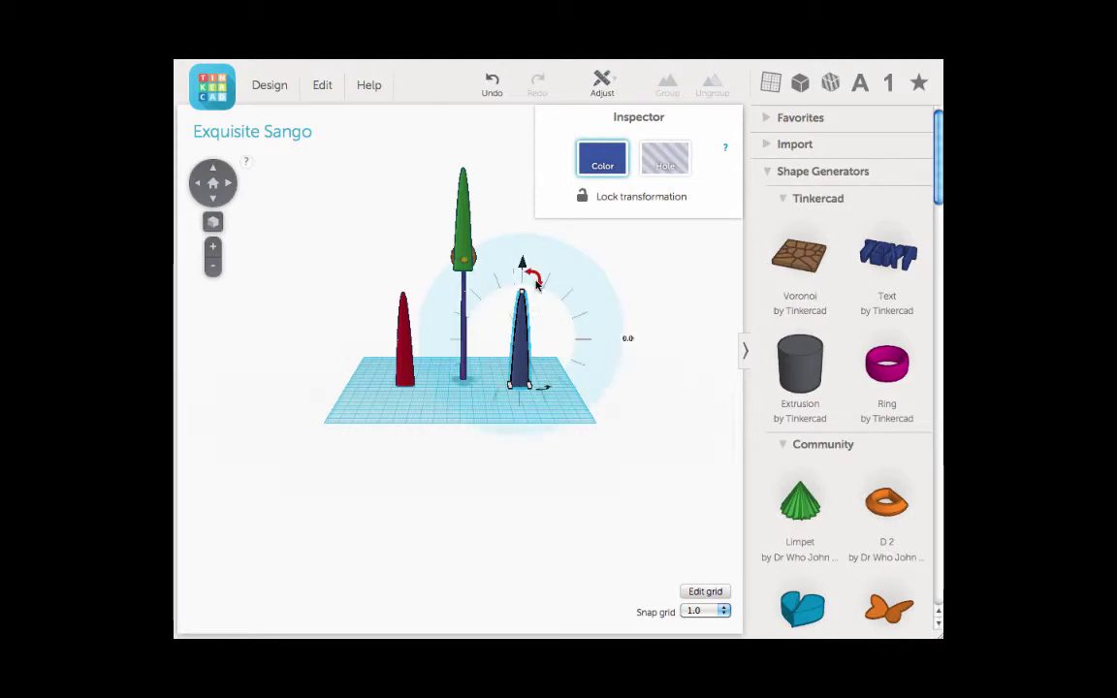
pyautogui.moveTo(524, 342); pyautogui.dragTo(478, 340)
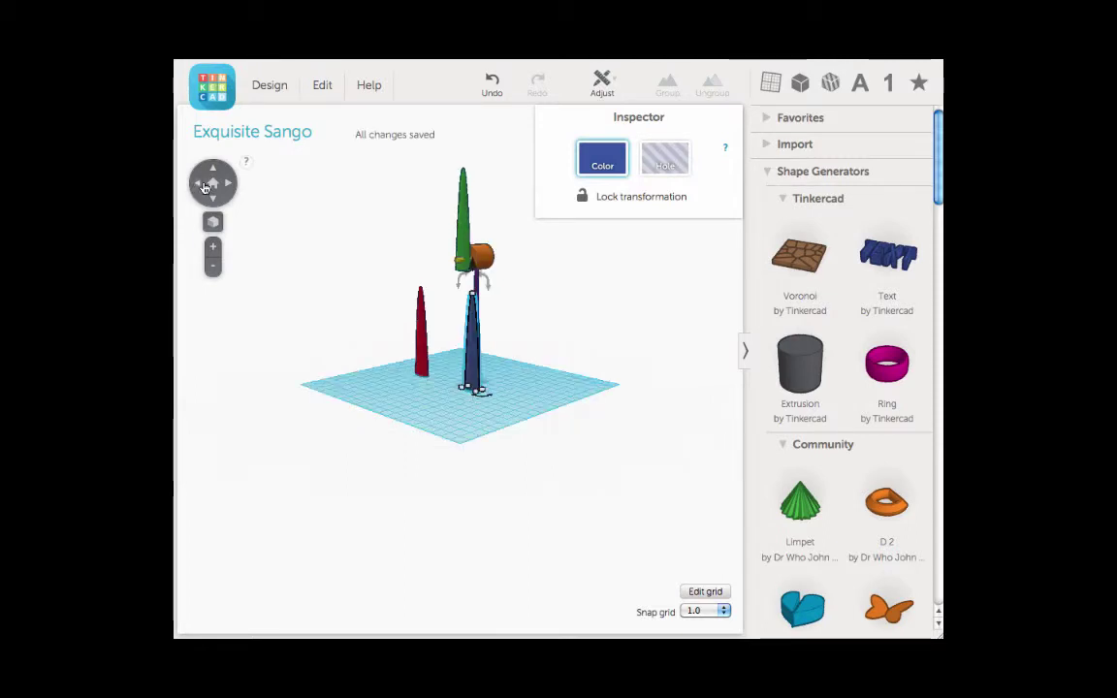
pyautogui.click(205, 187)
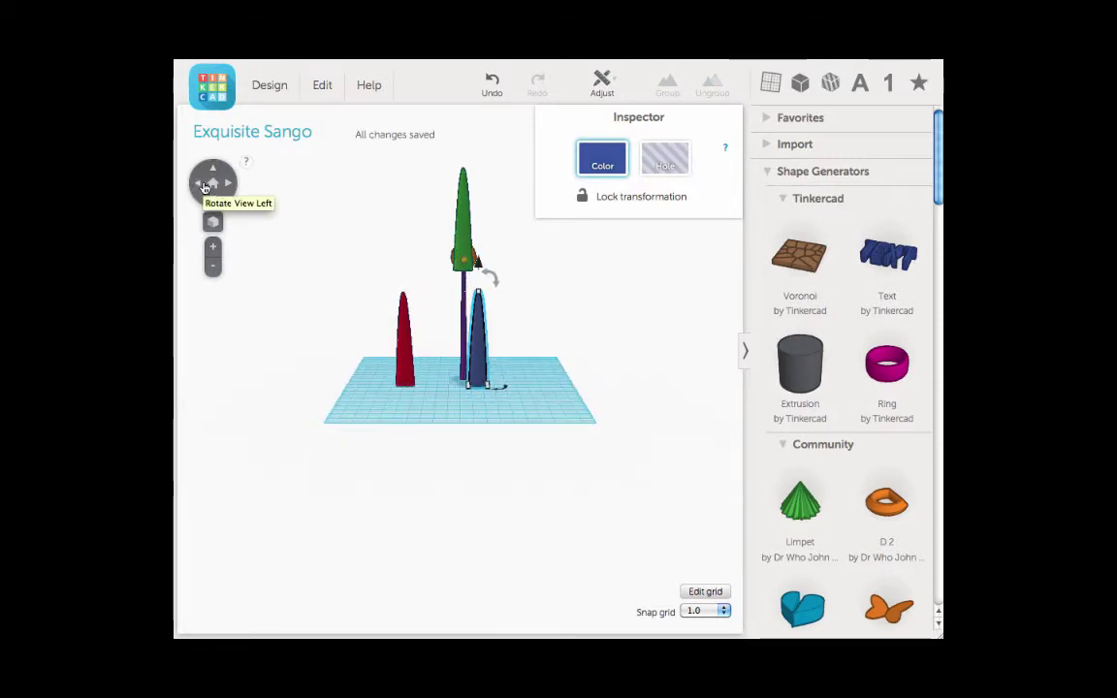
pyautogui.moveTo(484, 250); pyautogui.dragTo(500, 146)
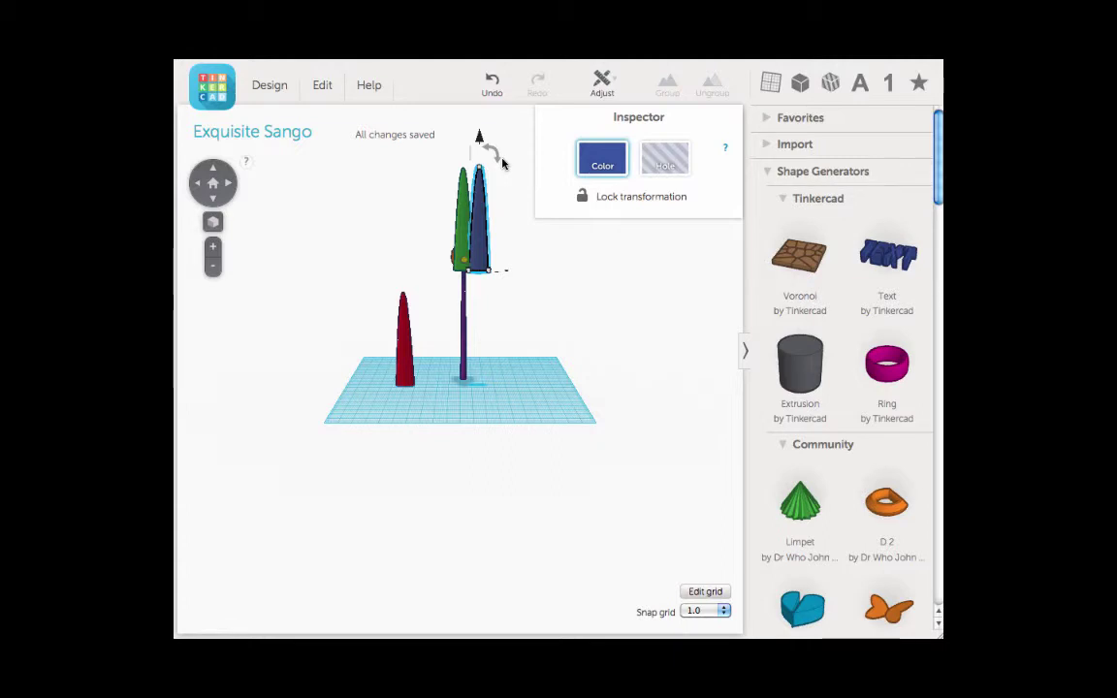
# - Tilt the blue blade outward, tip slightly upward, and shift and lower it so its base meets the green blade's base
pyautogui.moveTo(502, 163); pyautogui.dragTo(558, 213)
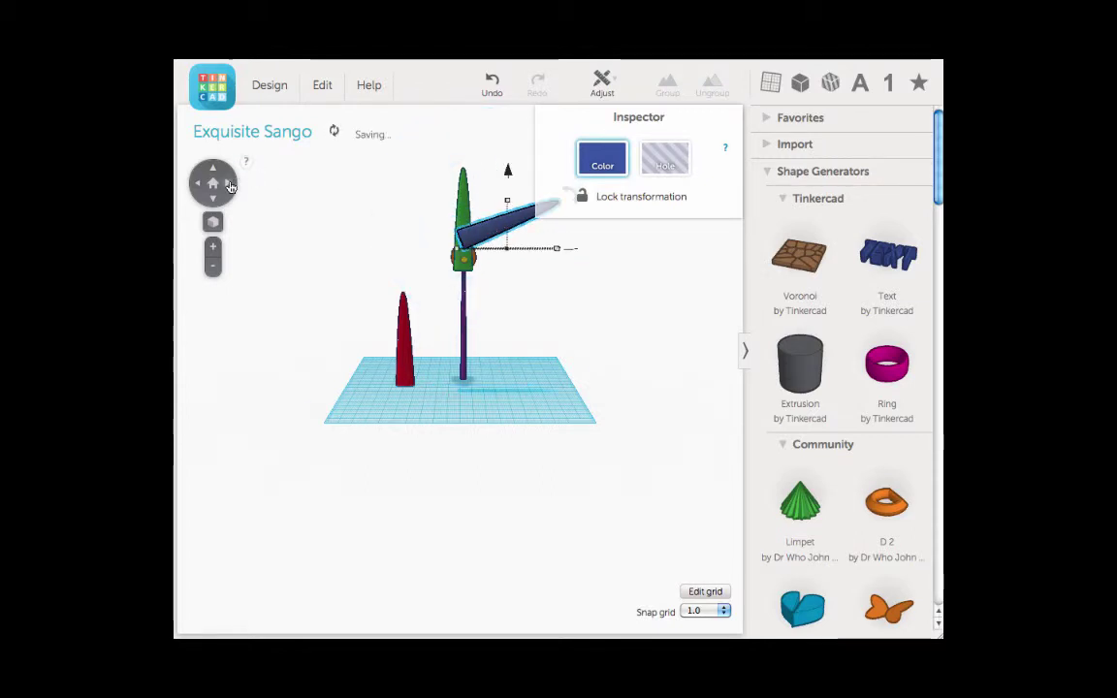
pyautogui.click(229, 184)
pyautogui.click(229, 183)
pyautogui.moveTo(437, 234); pyautogui.dragTo(451, 238)
pyautogui.click(199, 187)
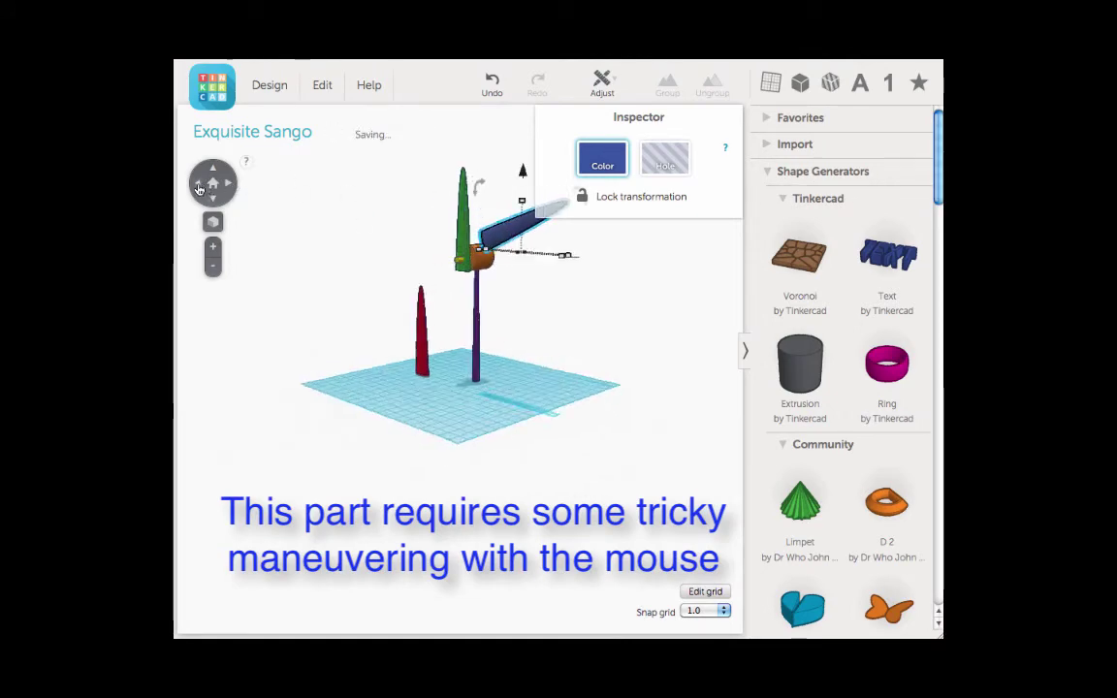
pyautogui.click(199, 187)
pyautogui.moveTo(568, 230); pyautogui.dragTo(499, 236)
pyautogui.moveTo(507, 172); pyautogui.dragTo(512, 196)
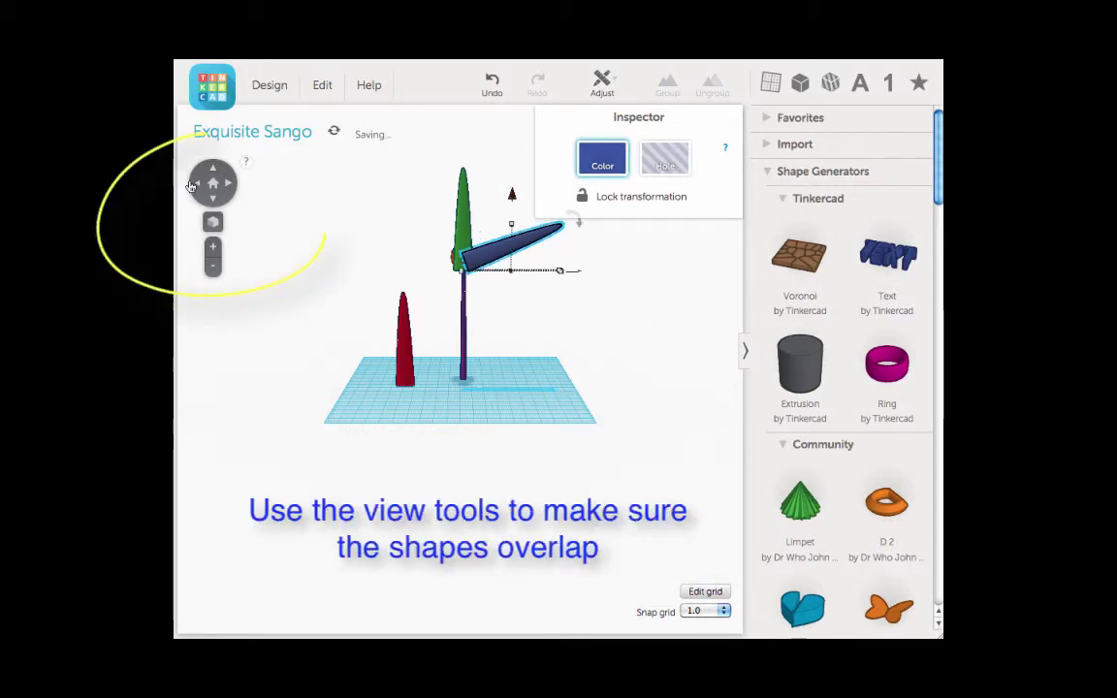
# - Shift the blue blade toward the orange hub so it overlaps the green blade's base at the yellow rod
pyautogui.click(226, 188)
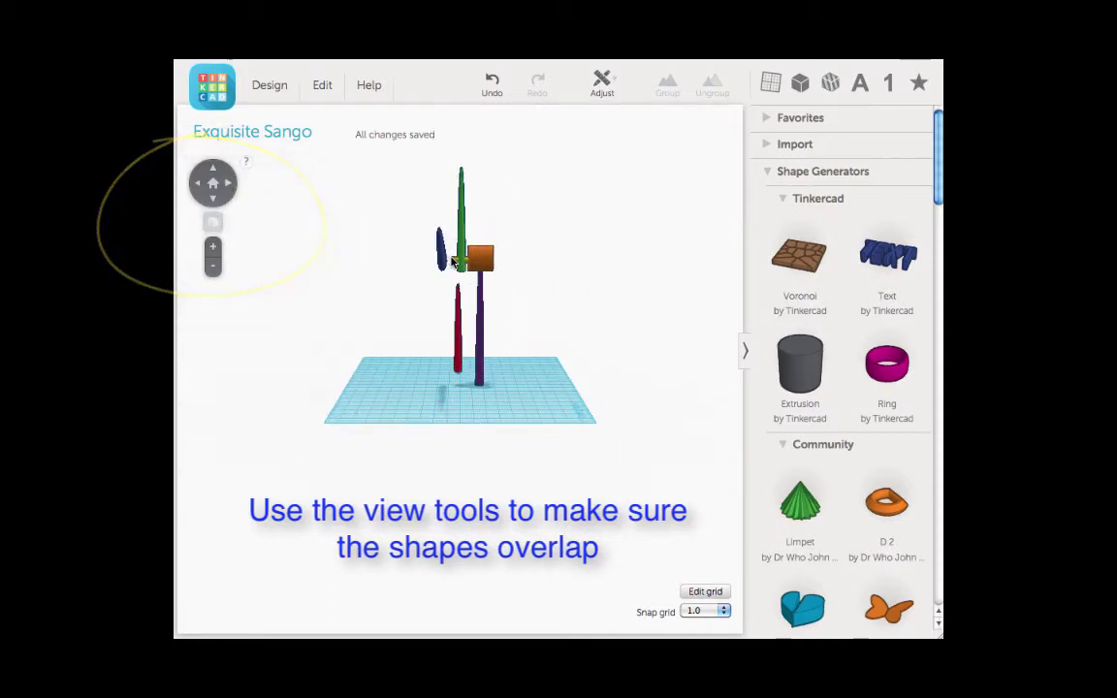
pyautogui.moveTo(442, 260); pyautogui.dragTo(460, 259)
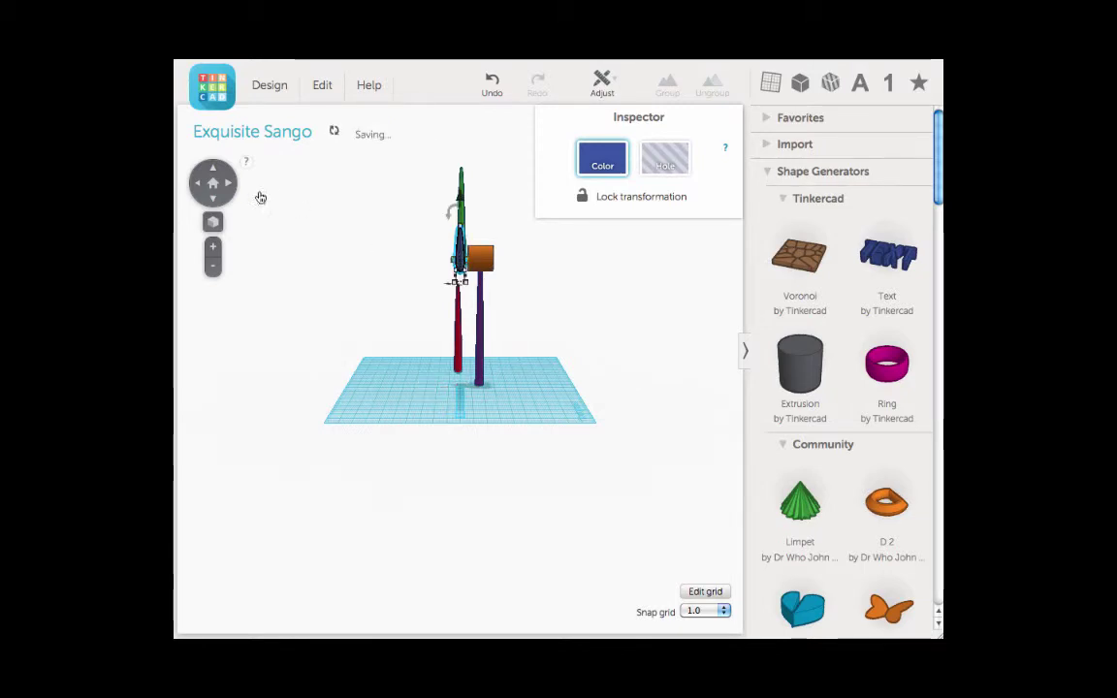
pyautogui.click(195, 182)
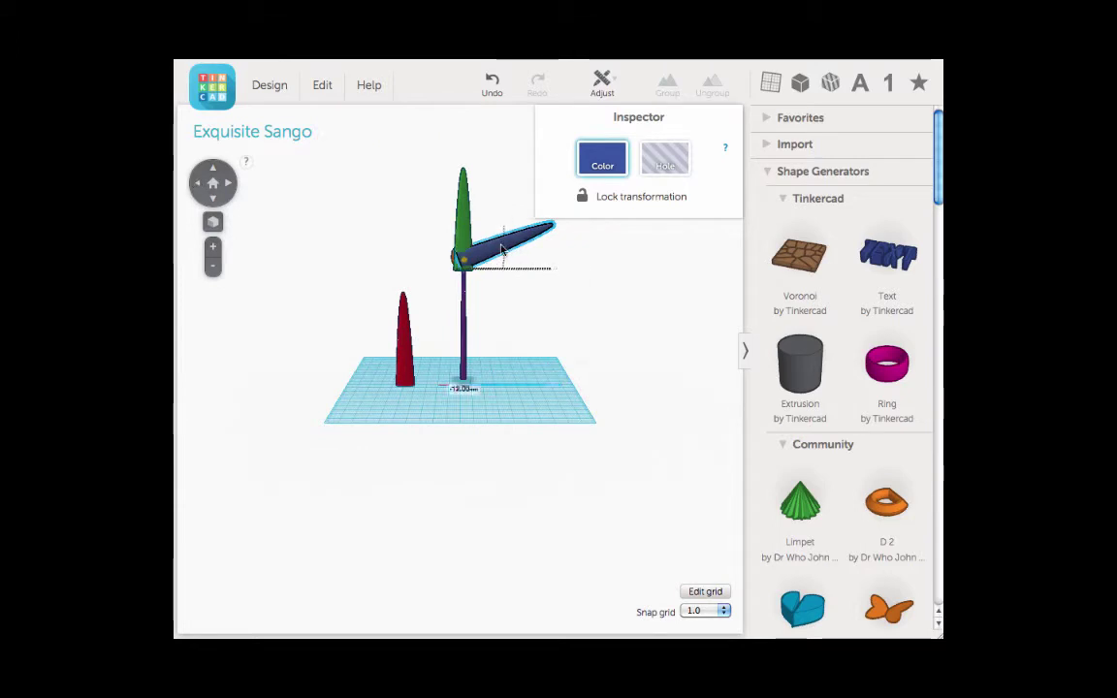
pyautogui.click(198, 185)
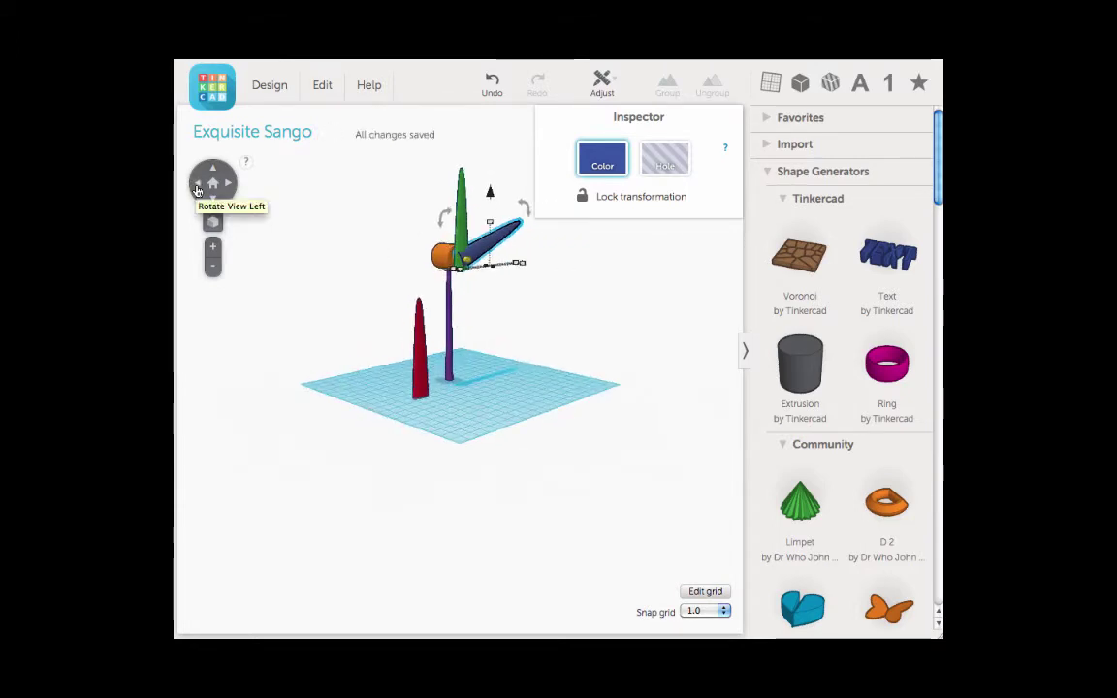
pyautogui.click(199, 189)
pyautogui.click(231, 186)
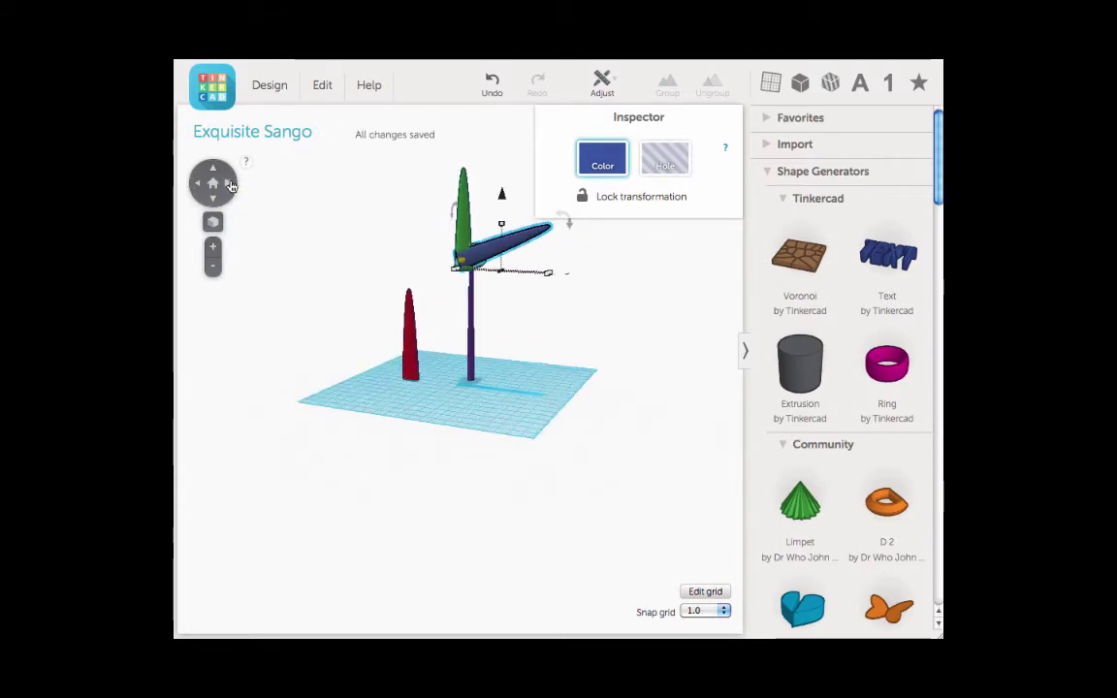
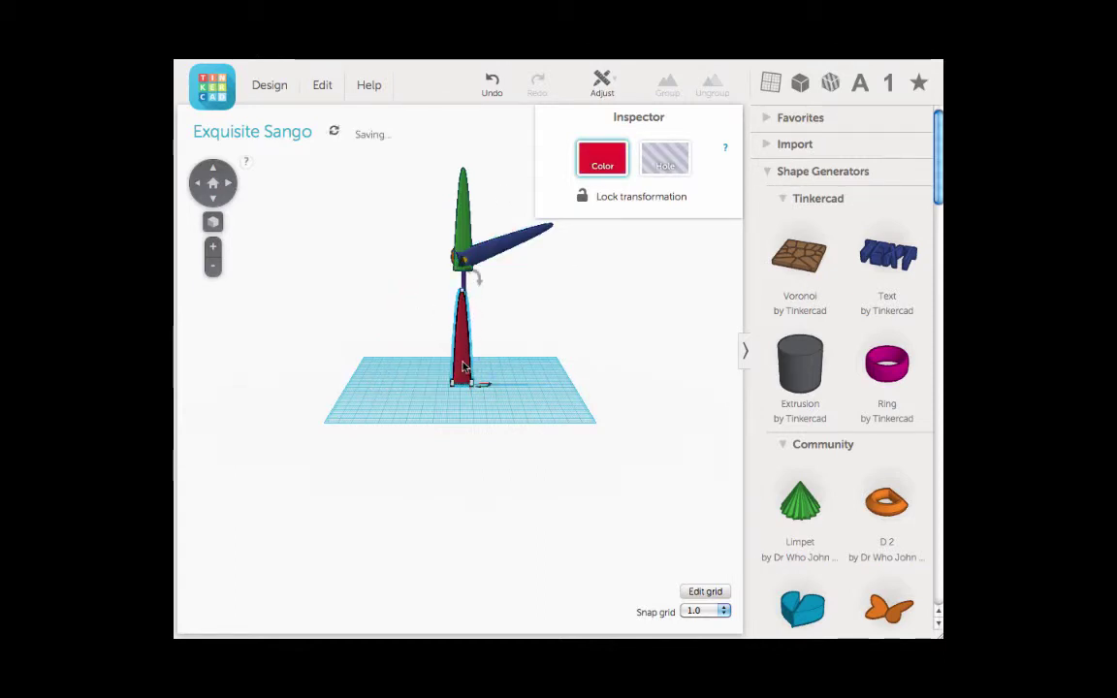
# - Tilt the red blade outward and downward opposite the blue blade, with its base at the rod, about 70 mm above the workplane
pyautogui.moveTo(464, 264)
pyautogui.moveTo(464, 264); pyautogui.dragTo(369, 252)
pyautogui.moveTo(452, 160); pyautogui.dragTo(443, 208)
pyautogui.moveTo(443, 283); pyautogui.dragTo(421, 285)
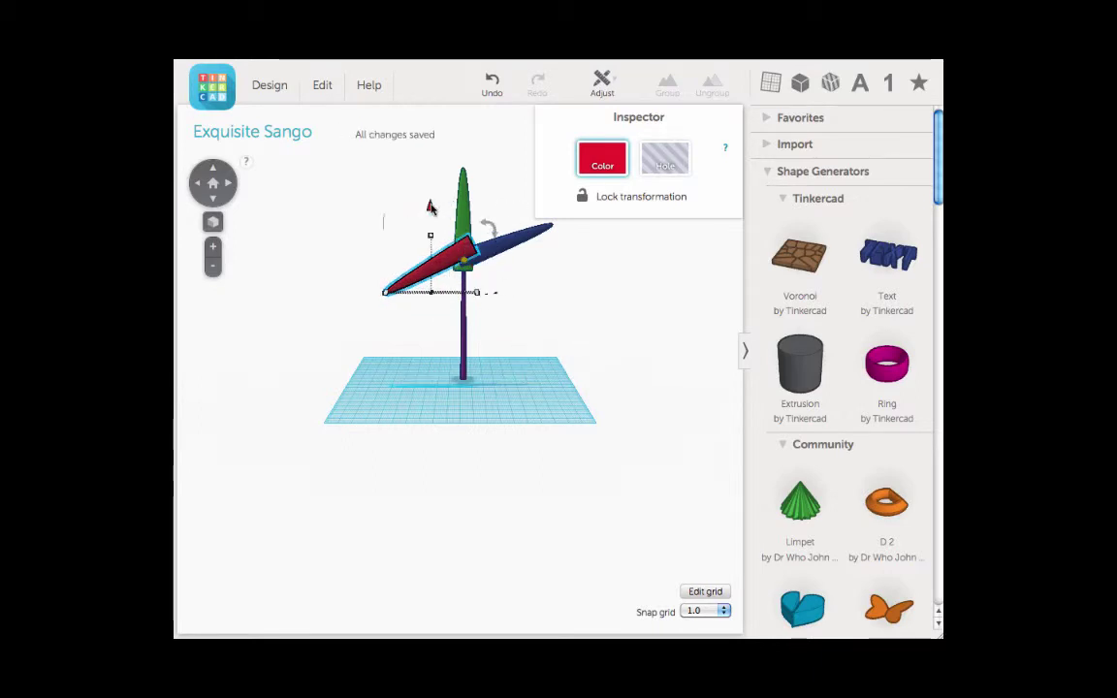
pyautogui.moveTo(433, 214); pyautogui.dragTo(433, 225)
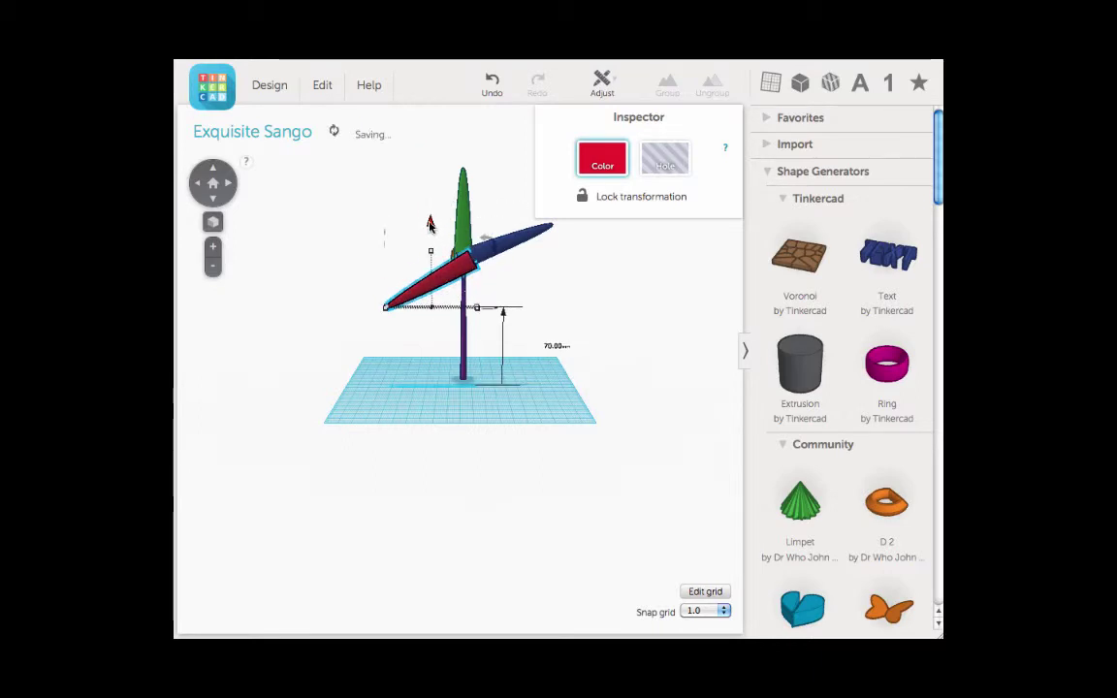
# - Shift the red blade toward the orange hub so it lines up with the green and blue blades in side view
pyautogui.click(230, 186)
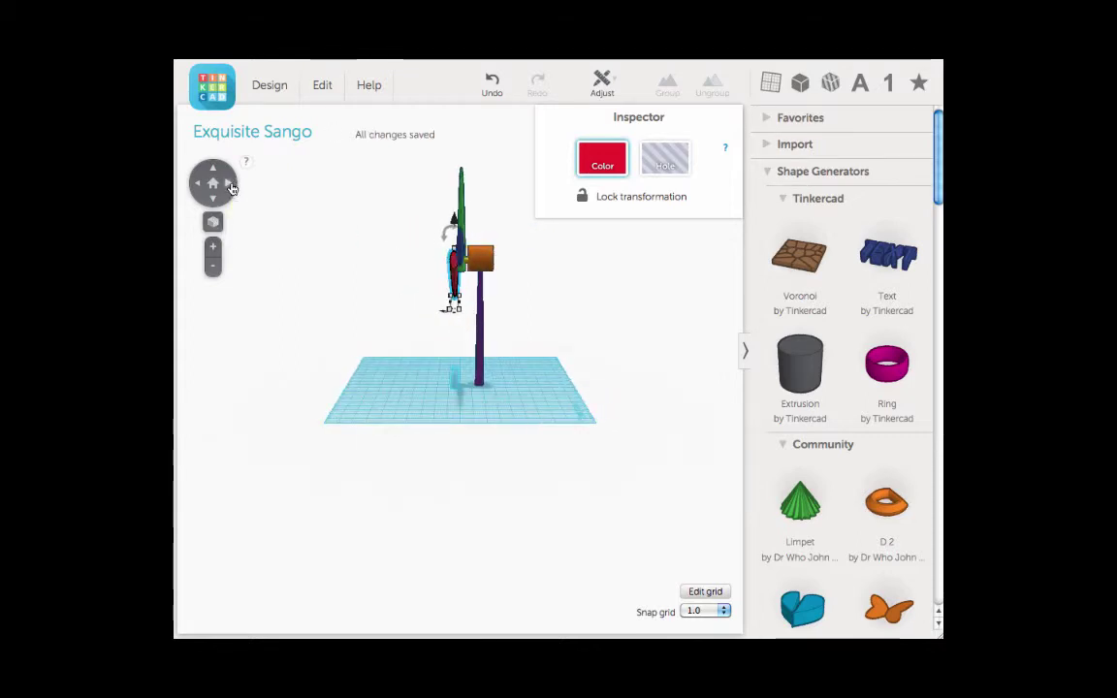
pyautogui.moveTo(454, 289); pyautogui.dragTo(460, 287)
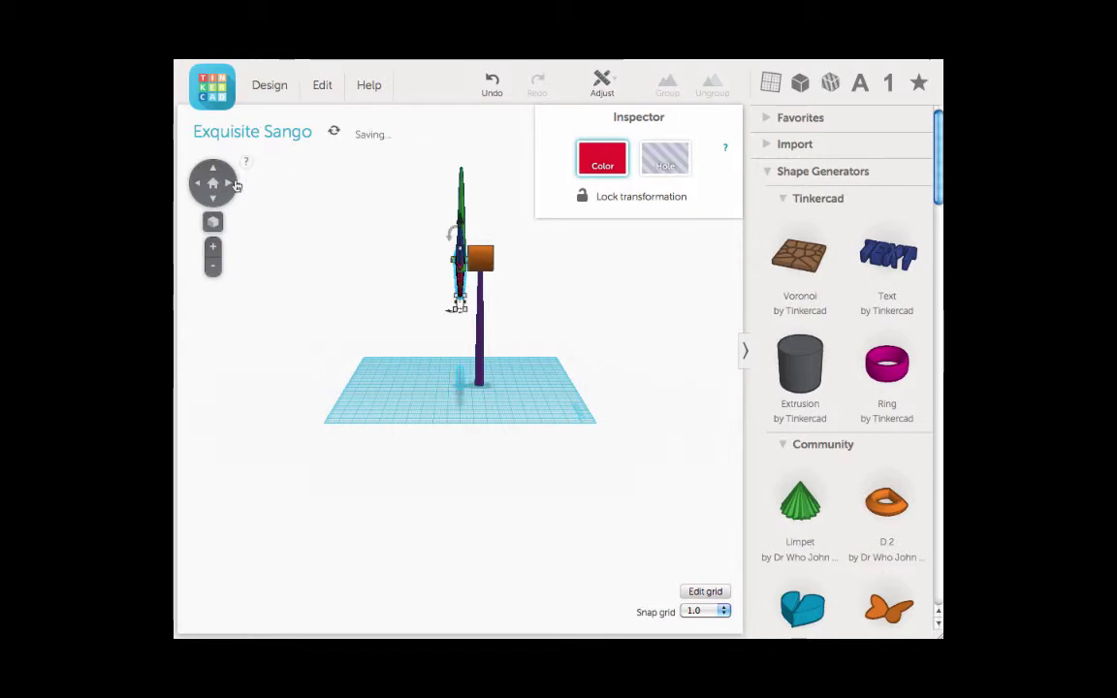
pyautogui.click(202, 184)
pyautogui.click(202, 186)
# - Rotate the blue blade to slope downward, mirroring the red blade, and position it about 79 mm above the workplane
pyautogui.click(529, 236)
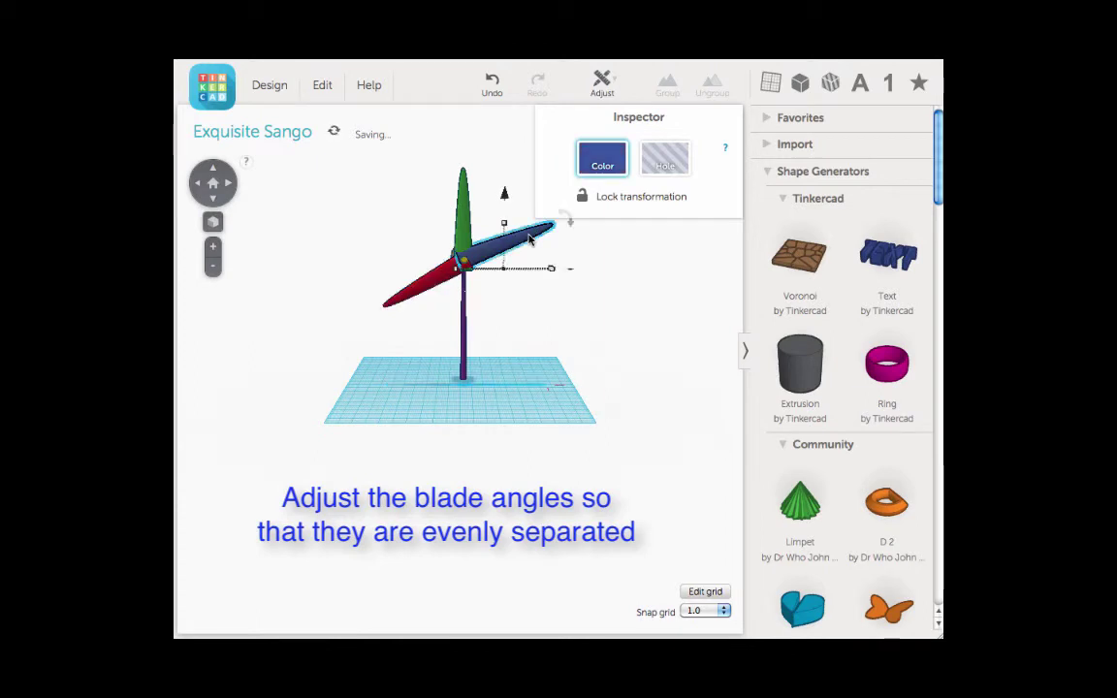
pyautogui.moveTo(573, 225)
pyautogui.moveTo(573, 226); pyautogui.dragTo(559, 279)
pyautogui.moveTo(486, 236)
pyautogui.mouseDown()
pyautogui.moveTo(484, 250)
pyautogui.moveTo(489, 239)
pyautogui.mouseUp()
pyautogui.moveTo(506, 187); pyautogui.dragTo(506, 221)
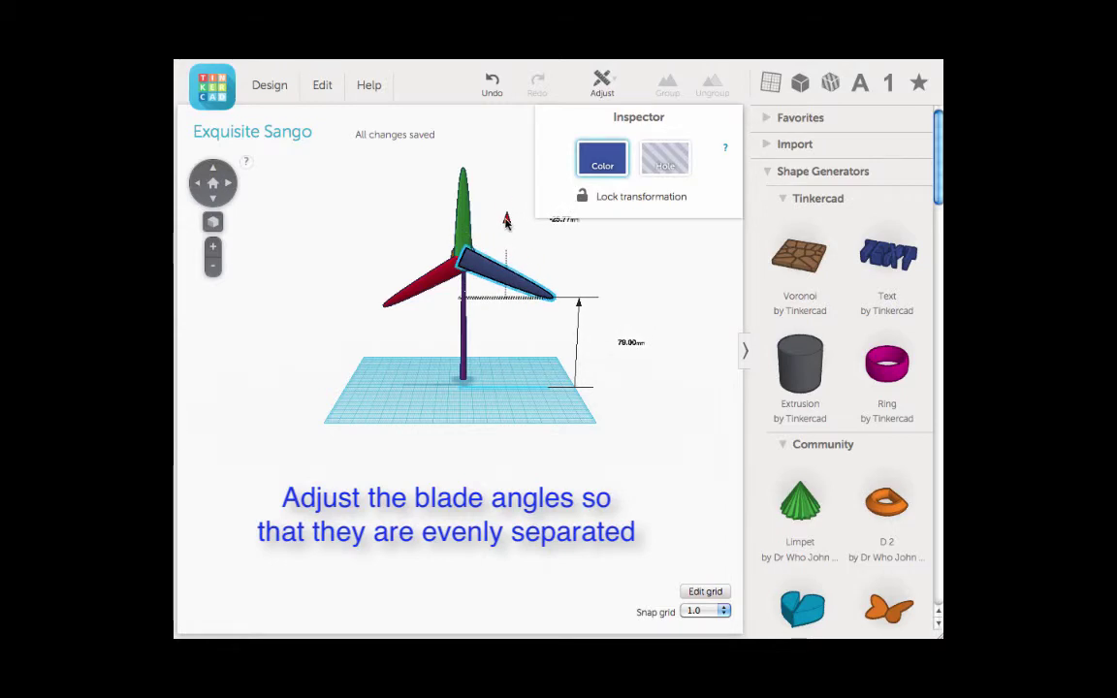
pyautogui.moveTo(506, 221); pyautogui.dragTo(506, 221)
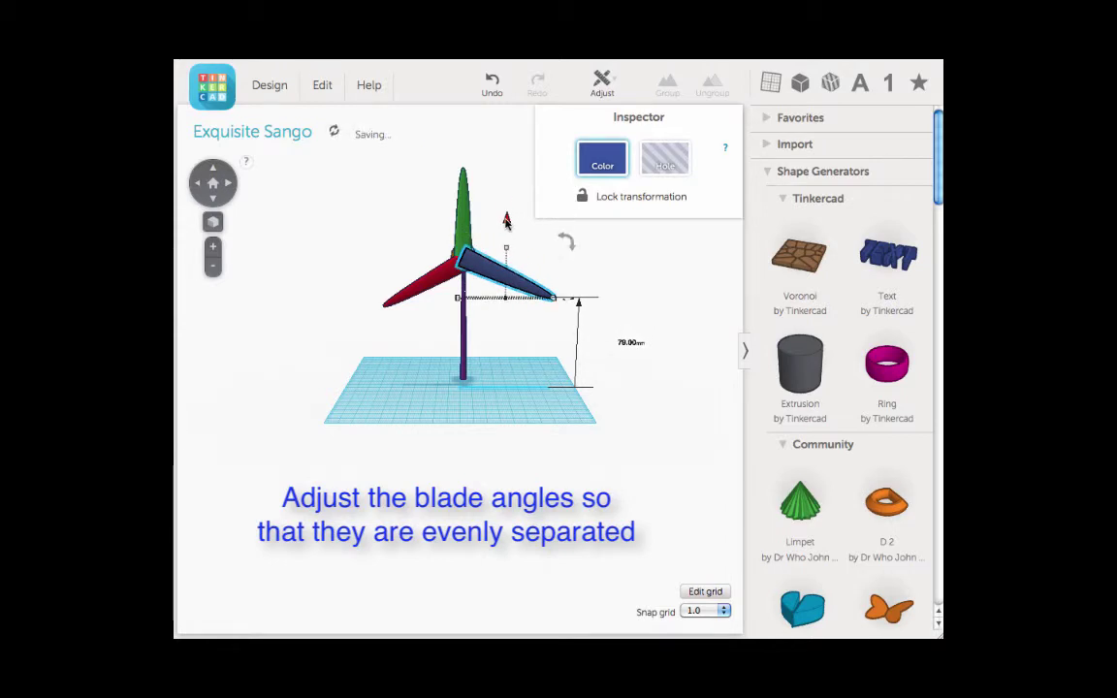
# - Shift the blue blade toward the orange hub and inward so its base overlaps the other blades at the yellow rod
pyautogui.click(228, 182)
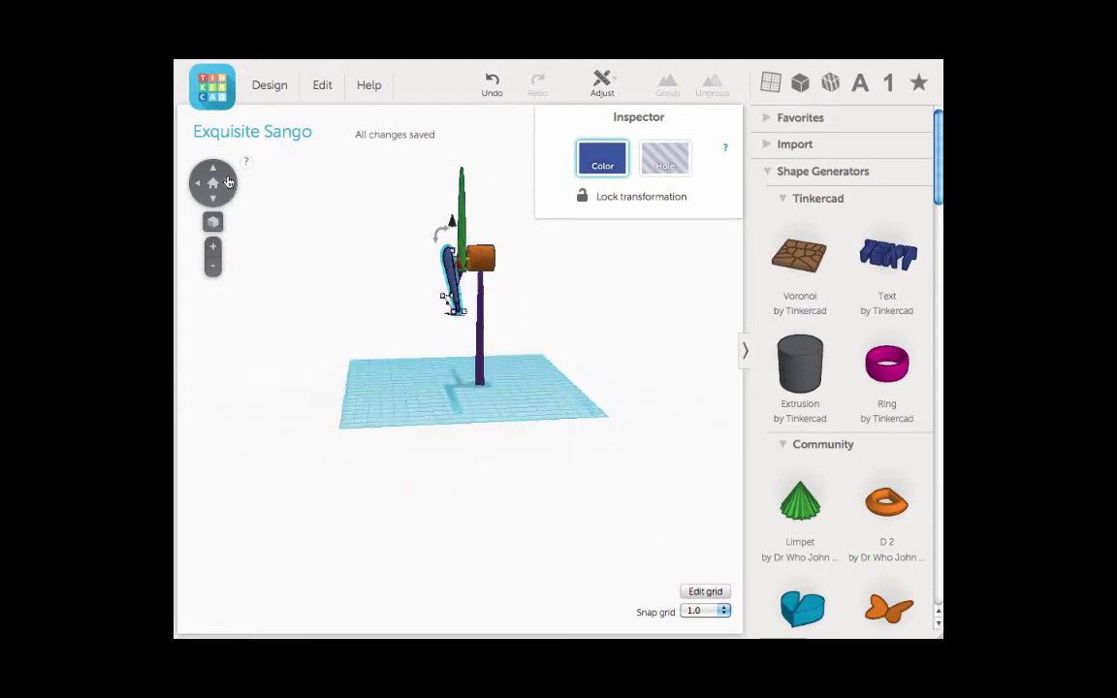
pyautogui.moveTo(448, 271); pyautogui.dragTo(464, 273)
pyautogui.click(199, 184)
pyautogui.click(200, 188)
pyautogui.moveTo(485, 272); pyautogui.dragTo(473, 273)
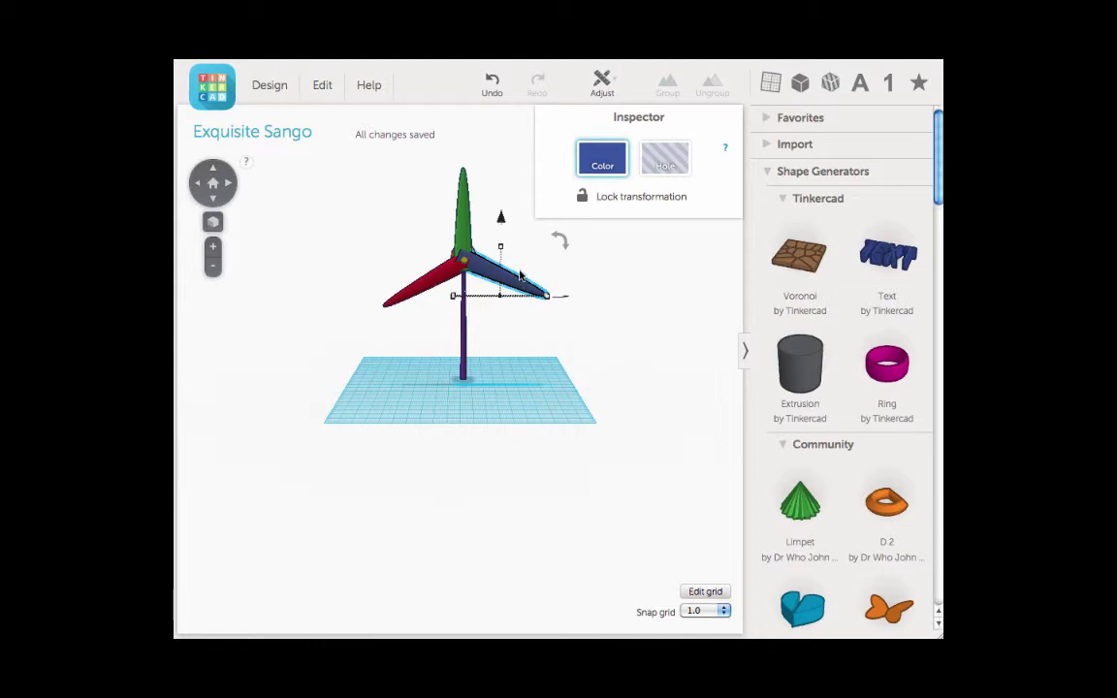
# - Examine the windmill from the front, sides and back to check that the blades, rod and hub overlap
pyautogui.click(196, 185)
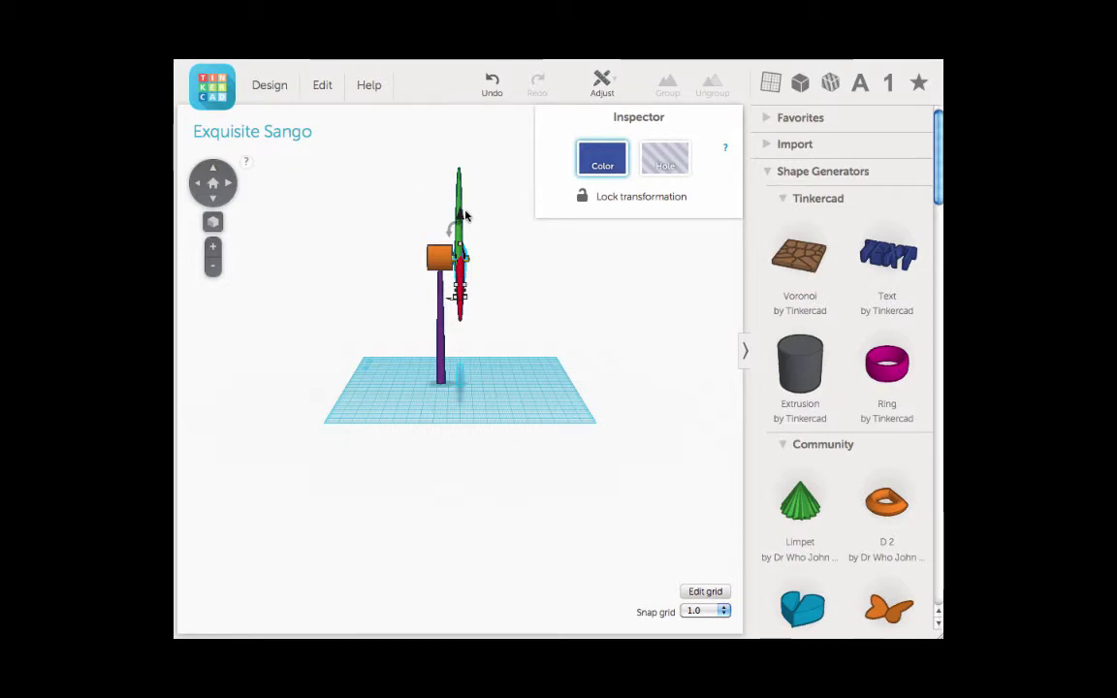
pyautogui.click(196, 186)
pyautogui.click(196, 185)
pyautogui.click(196, 187)
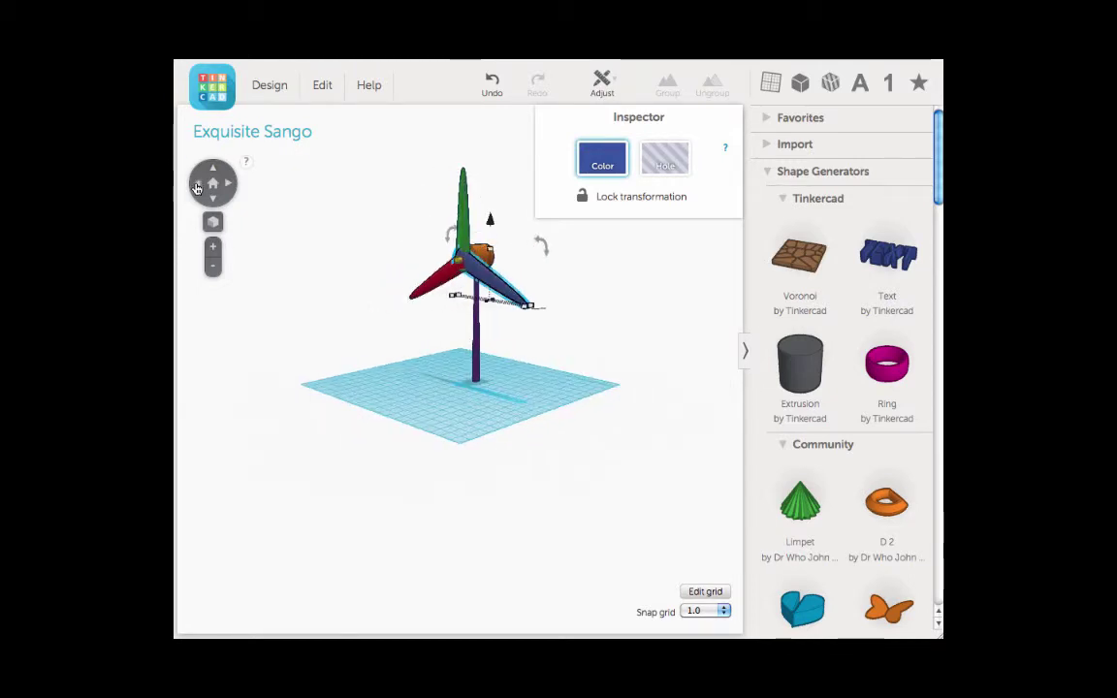
pyautogui.click(196, 188)
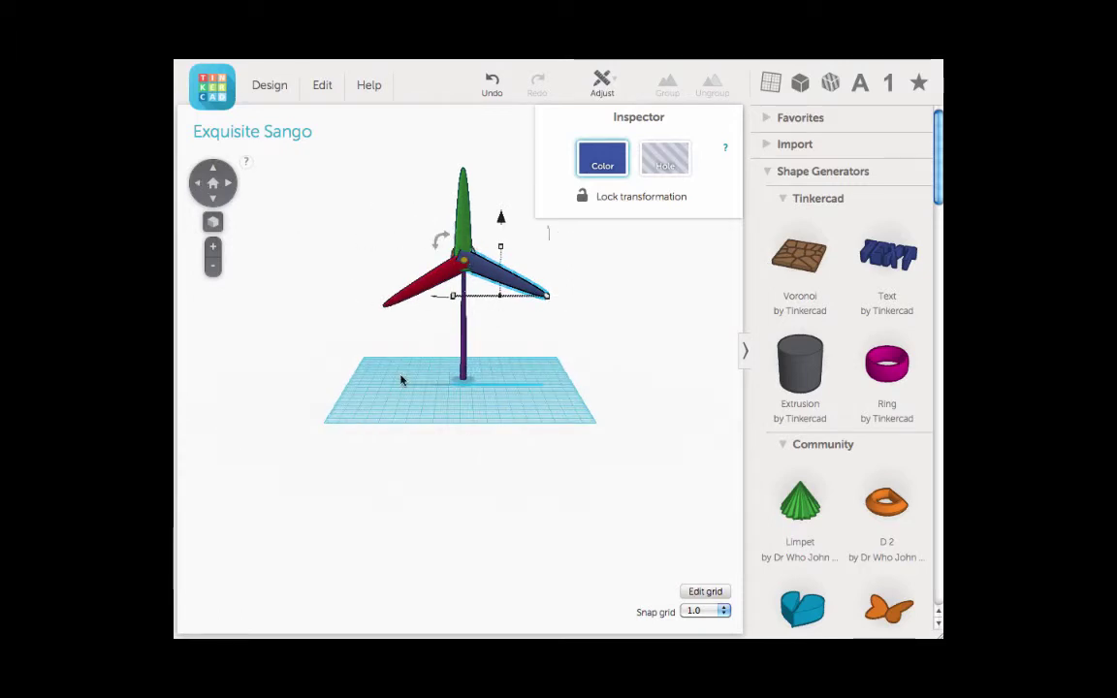
pyautogui.click(230, 186)
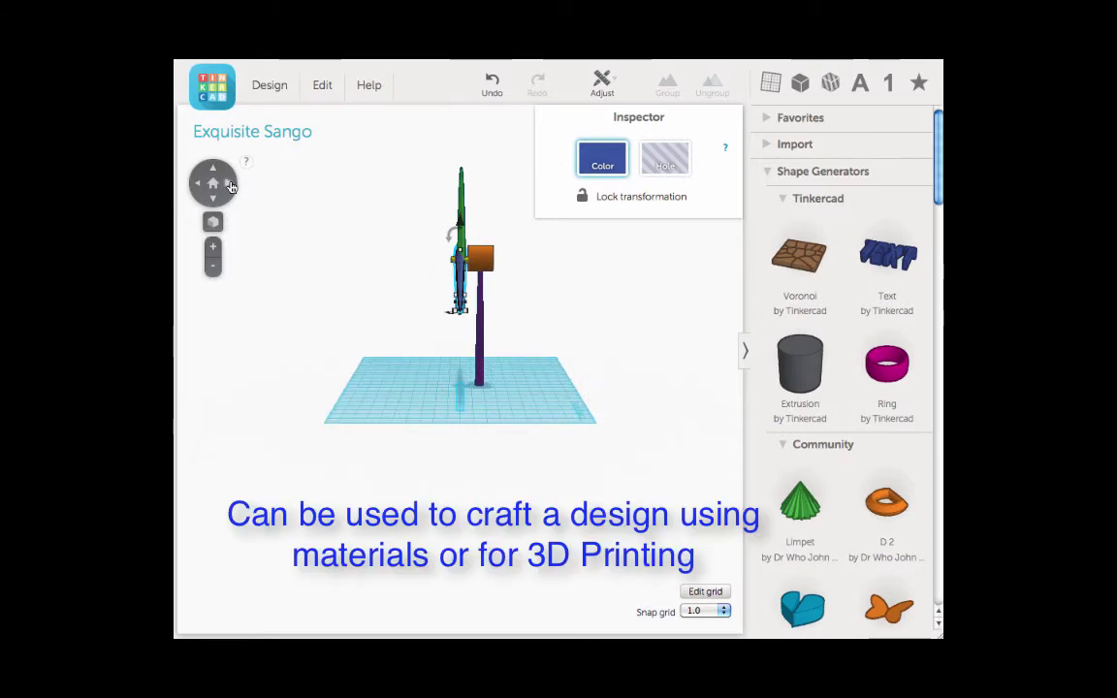
pyautogui.click(201, 186)
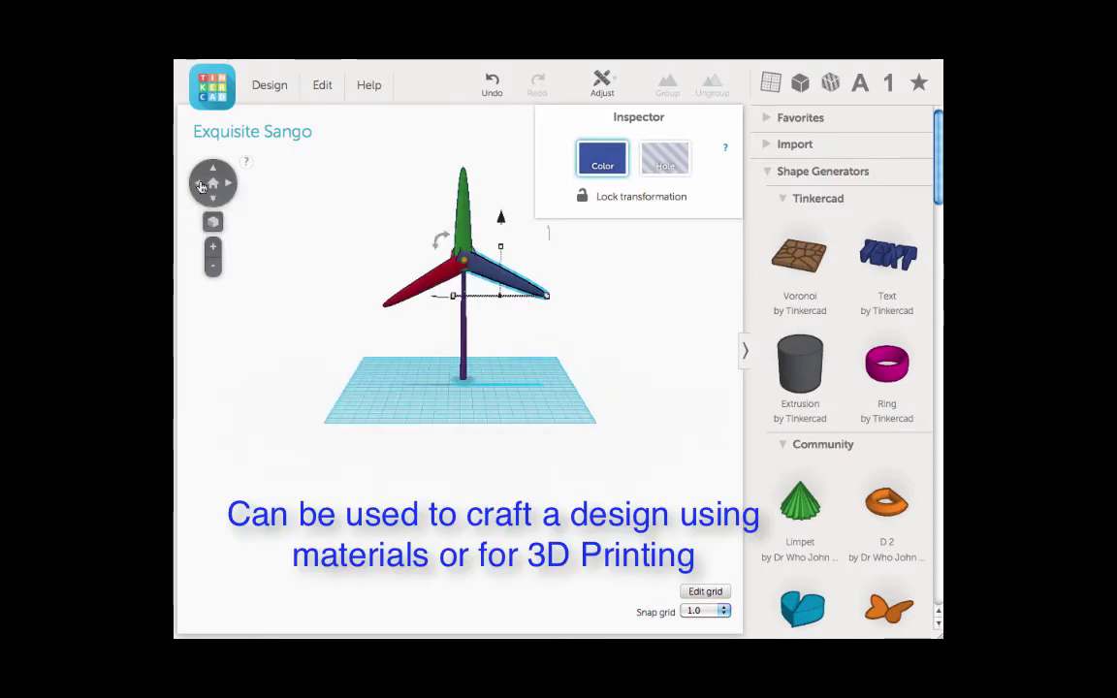
pyautogui.click(201, 185)
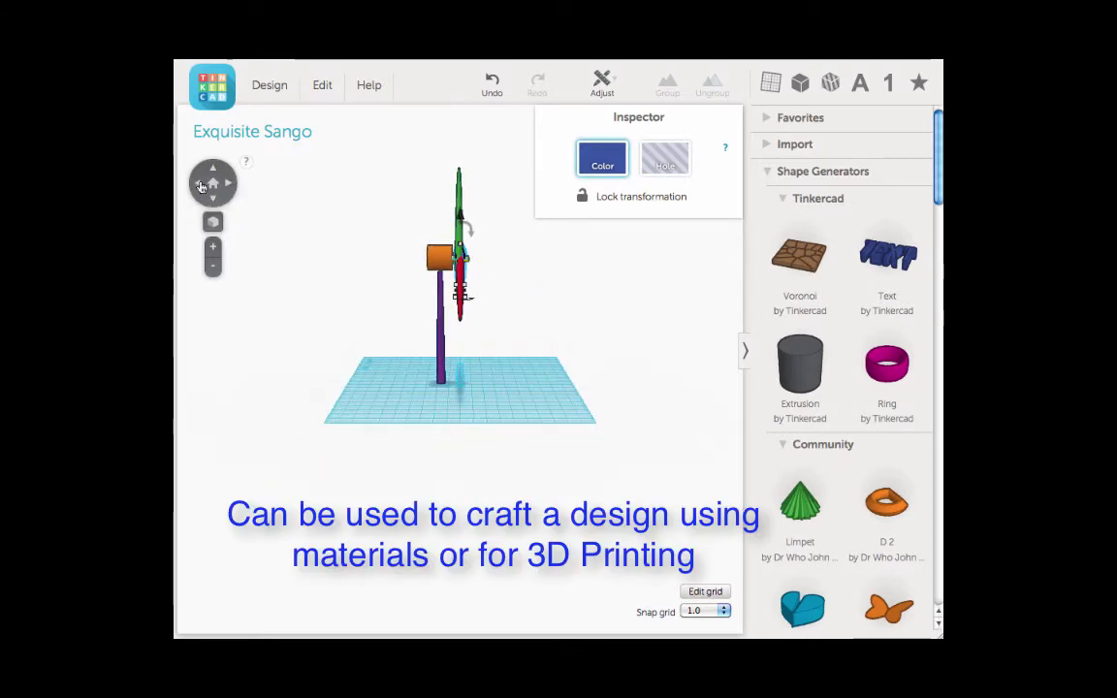
pyautogui.click(233, 188)
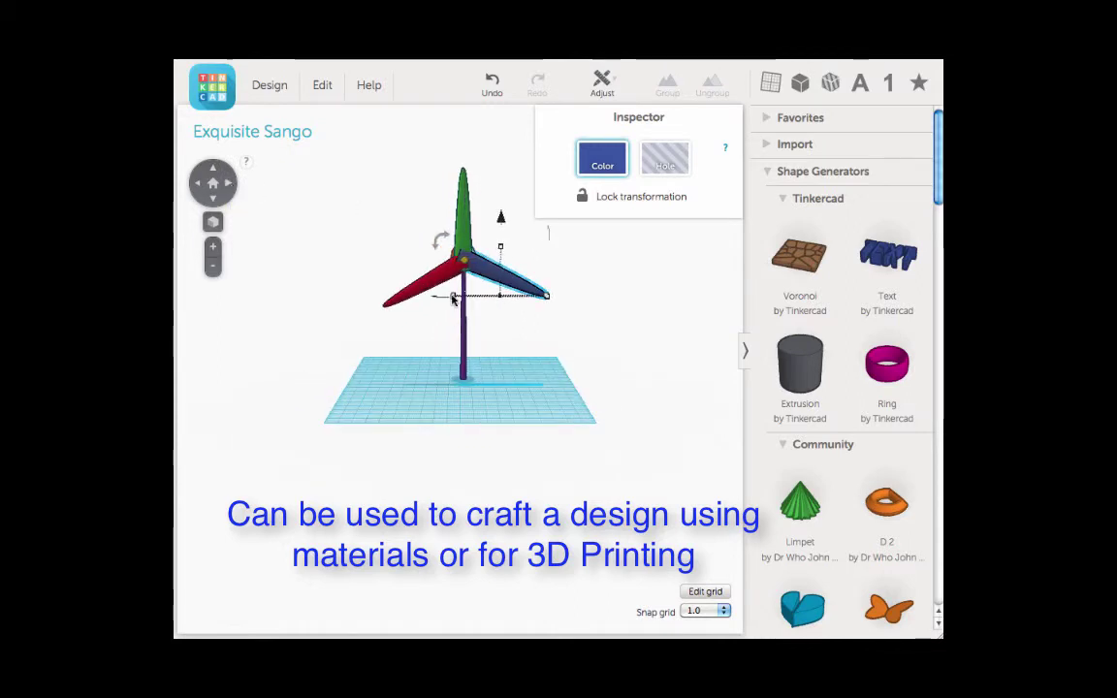